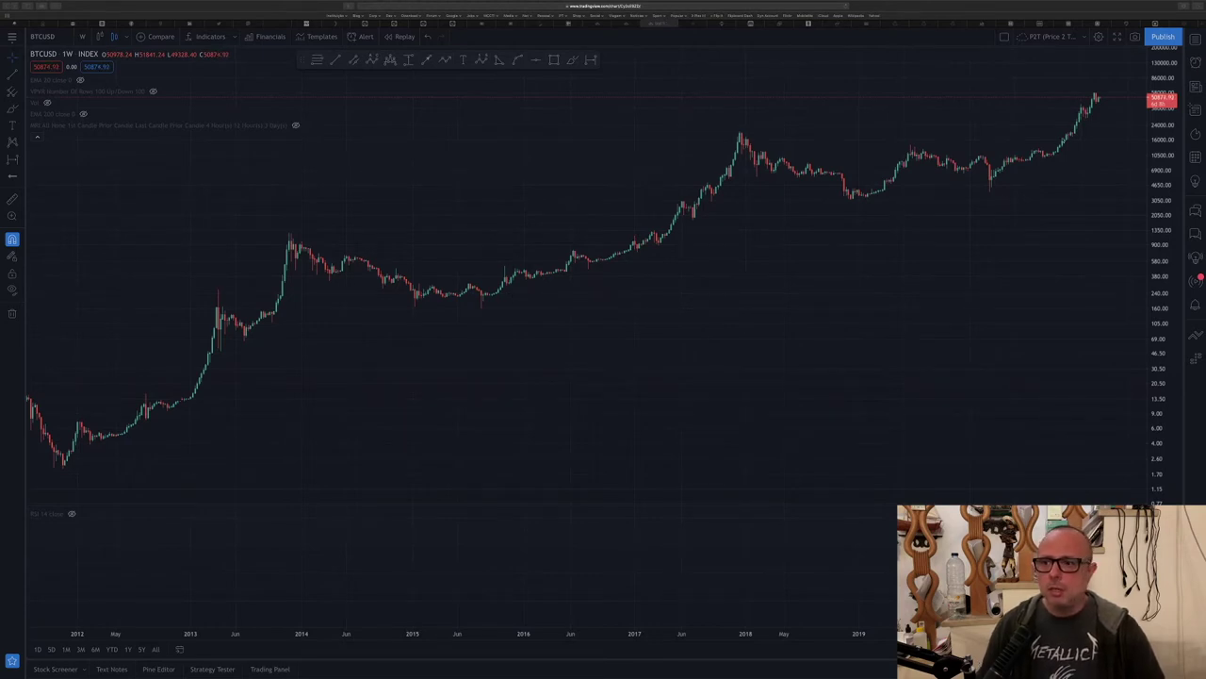
Step: Search the watchlist for BTC without adding it, then hide the watchlist to widen the chart
click(1193, 41)
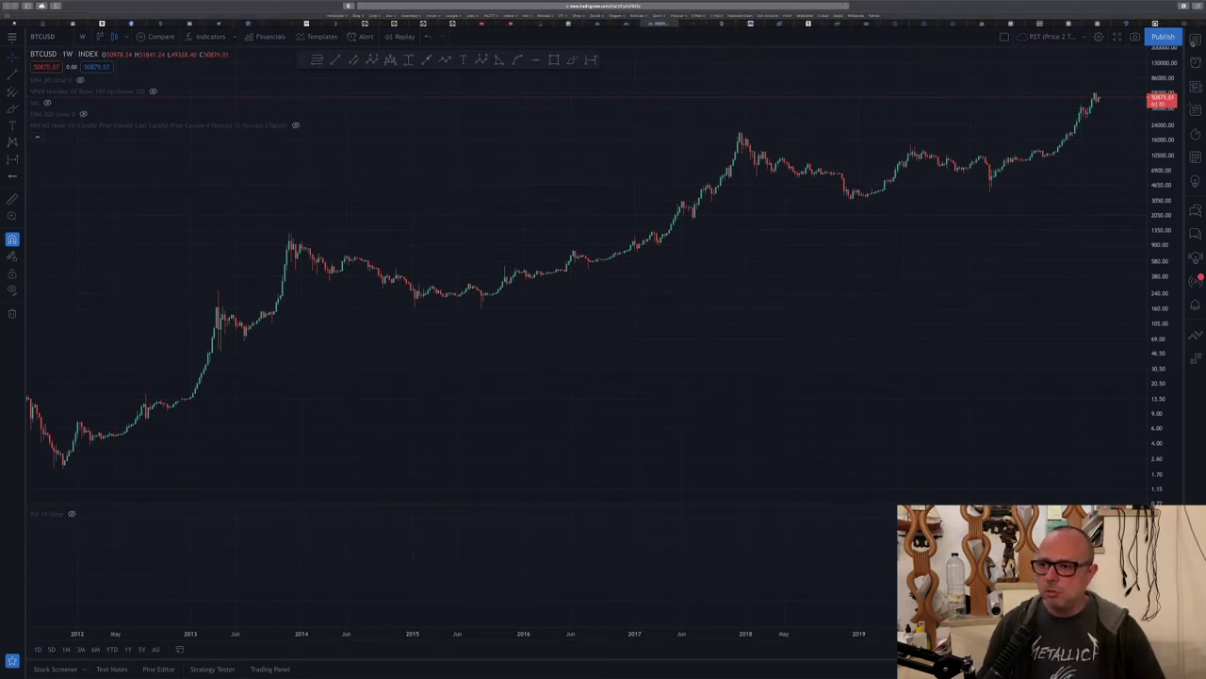
click(1195, 42)
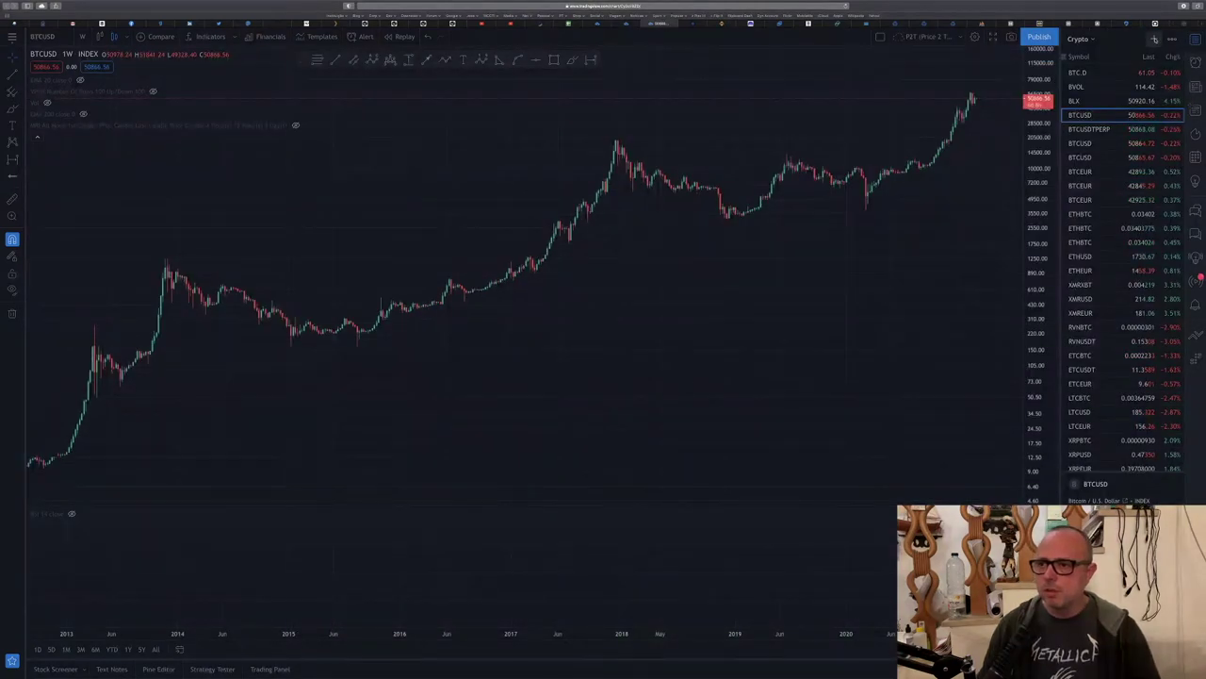
click(1154, 38)
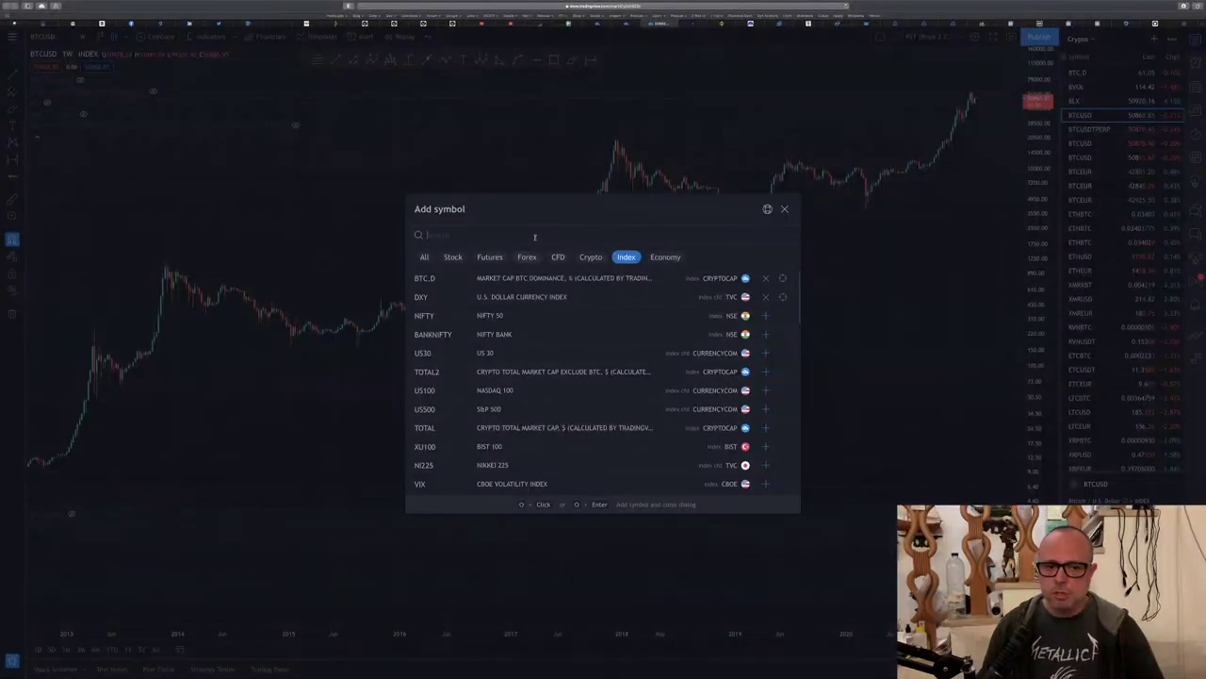
text(BTC)
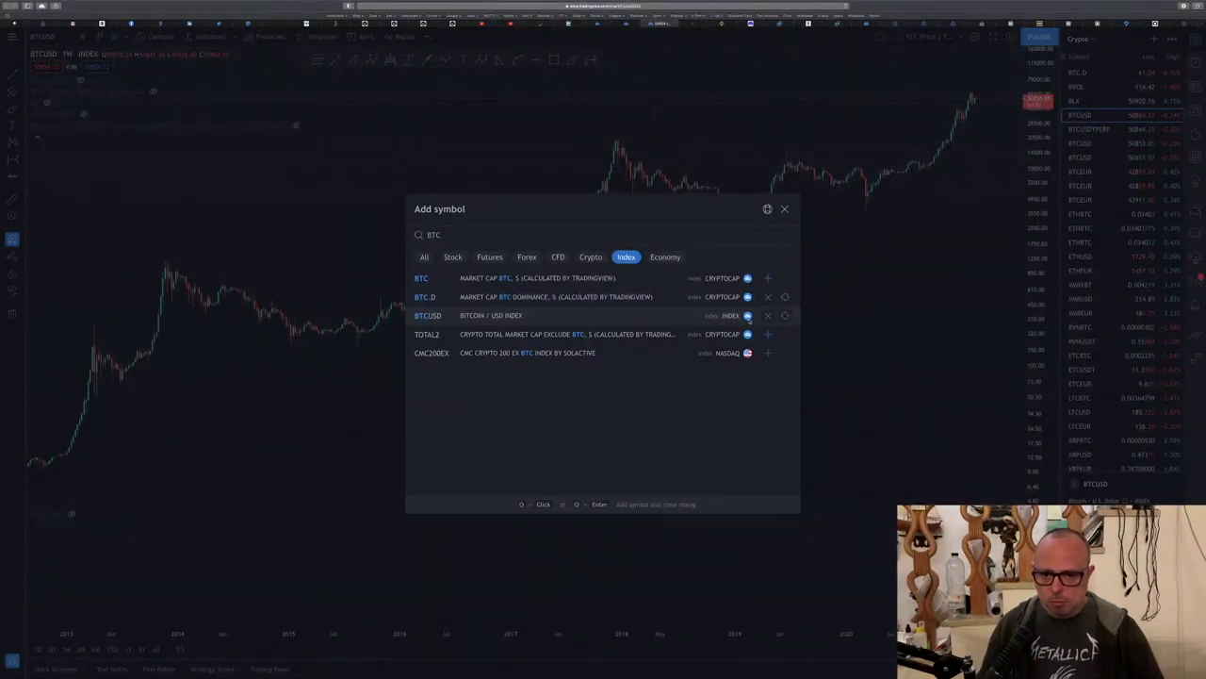
click(785, 208)
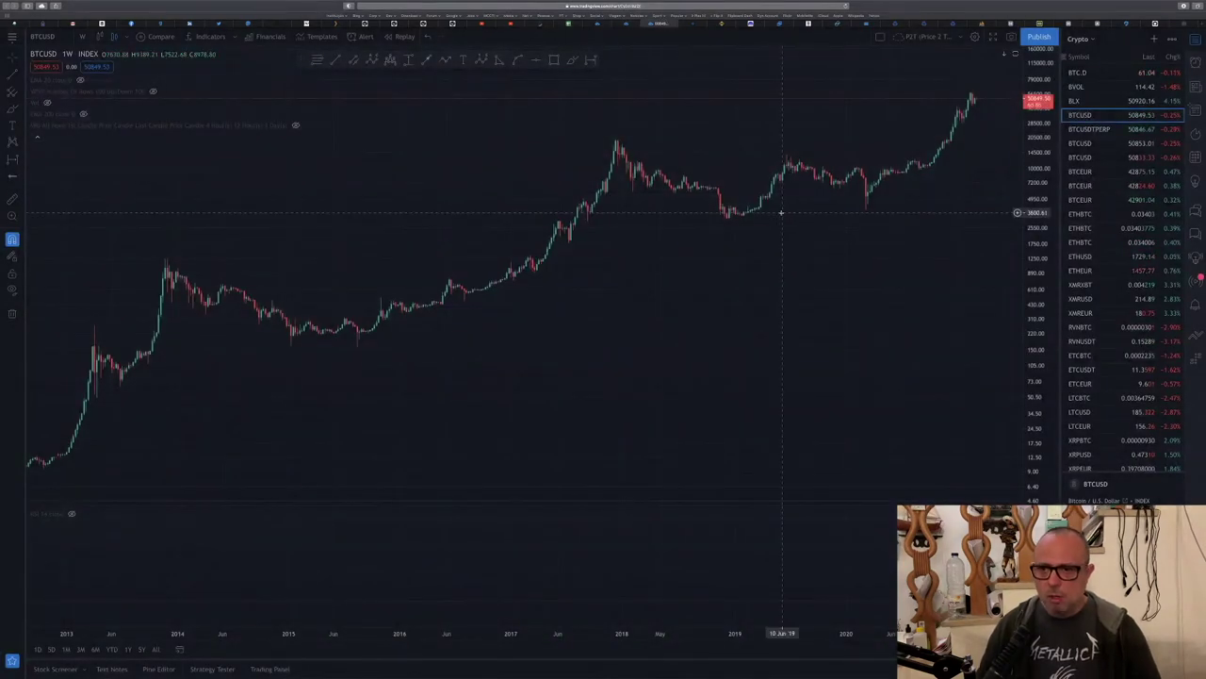
click(1195, 38)
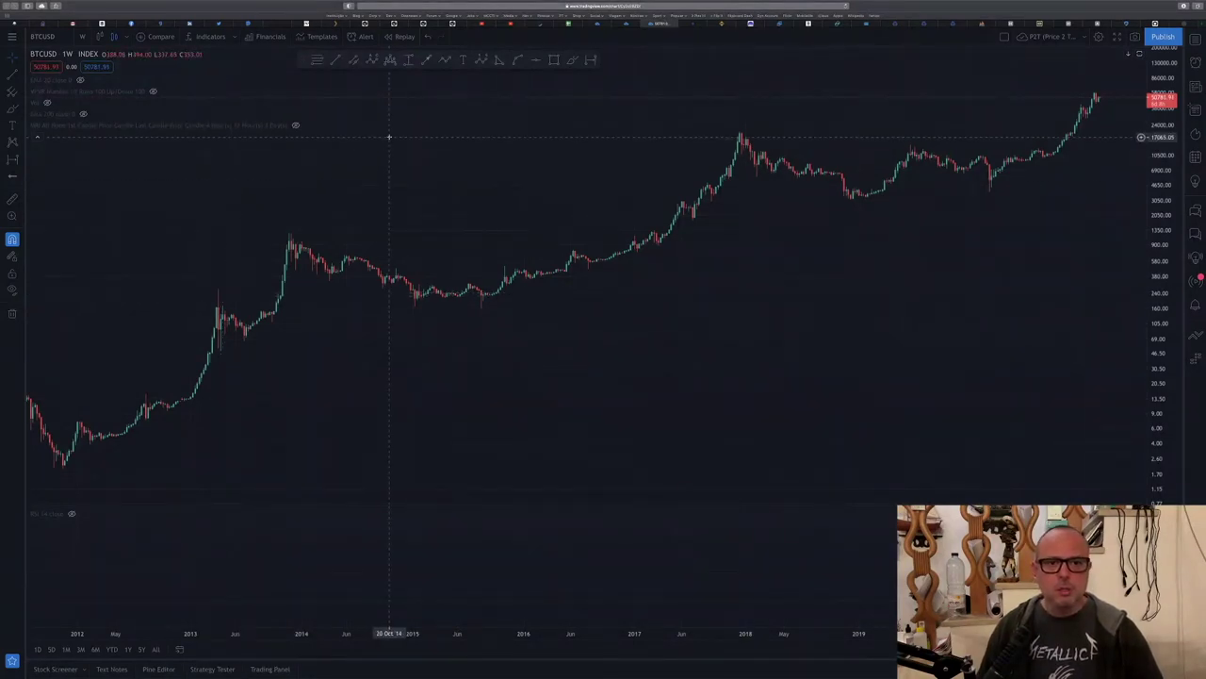
Step: Draw vertical halving lines at 26 Nov '12 and 04 Jul '16
click(21, 74)
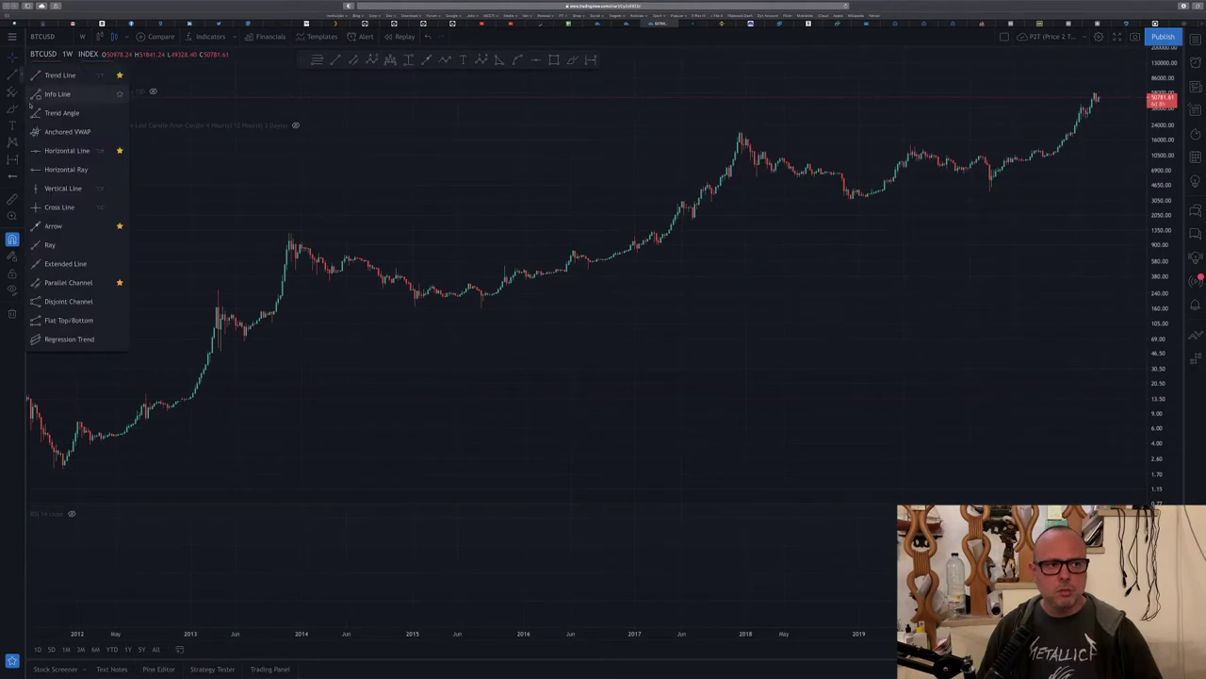
click(58, 189)
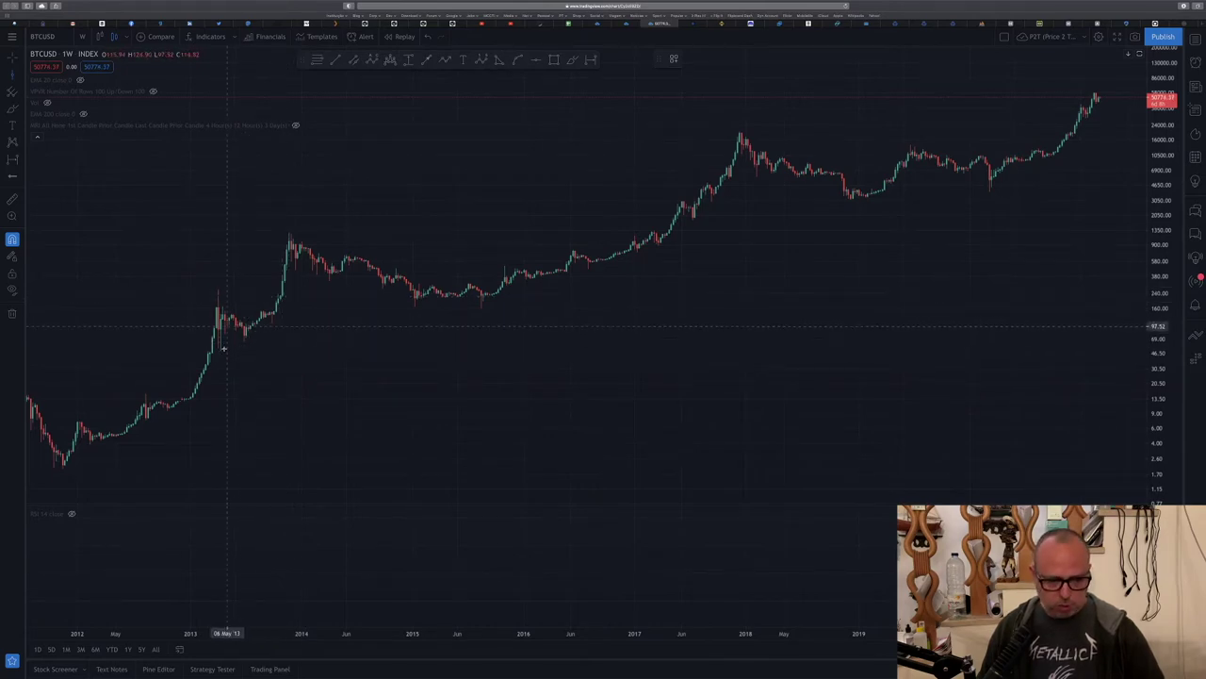
click(179, 368)
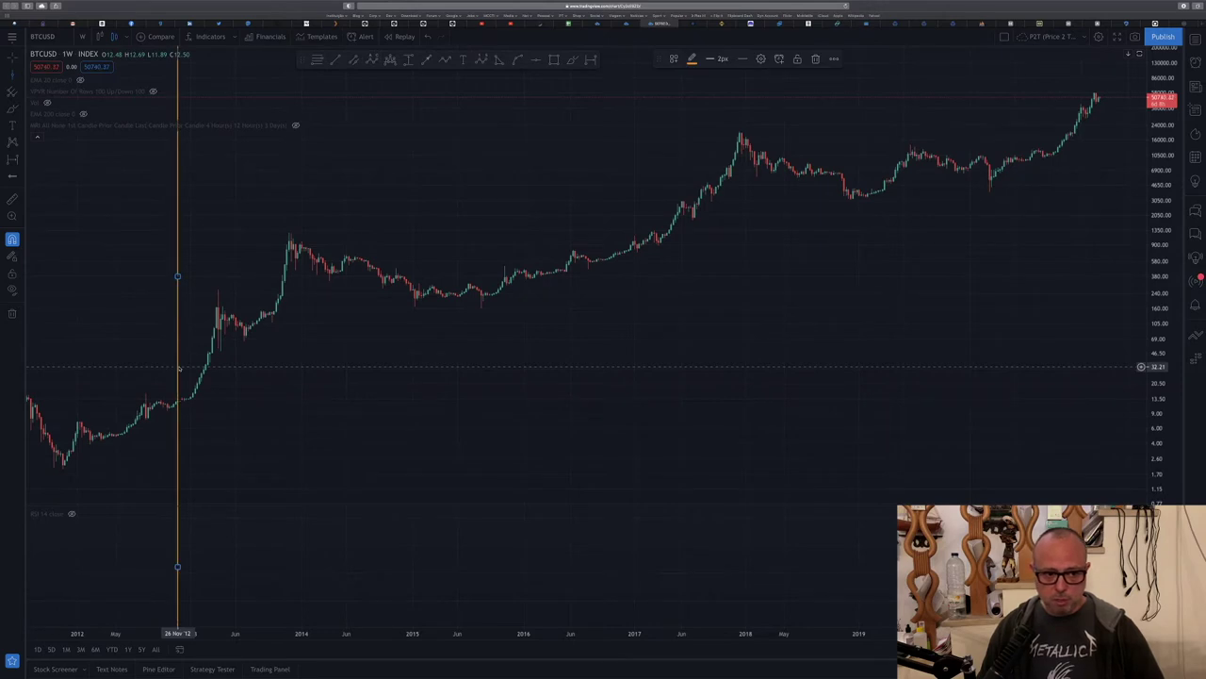
click(385, 396)
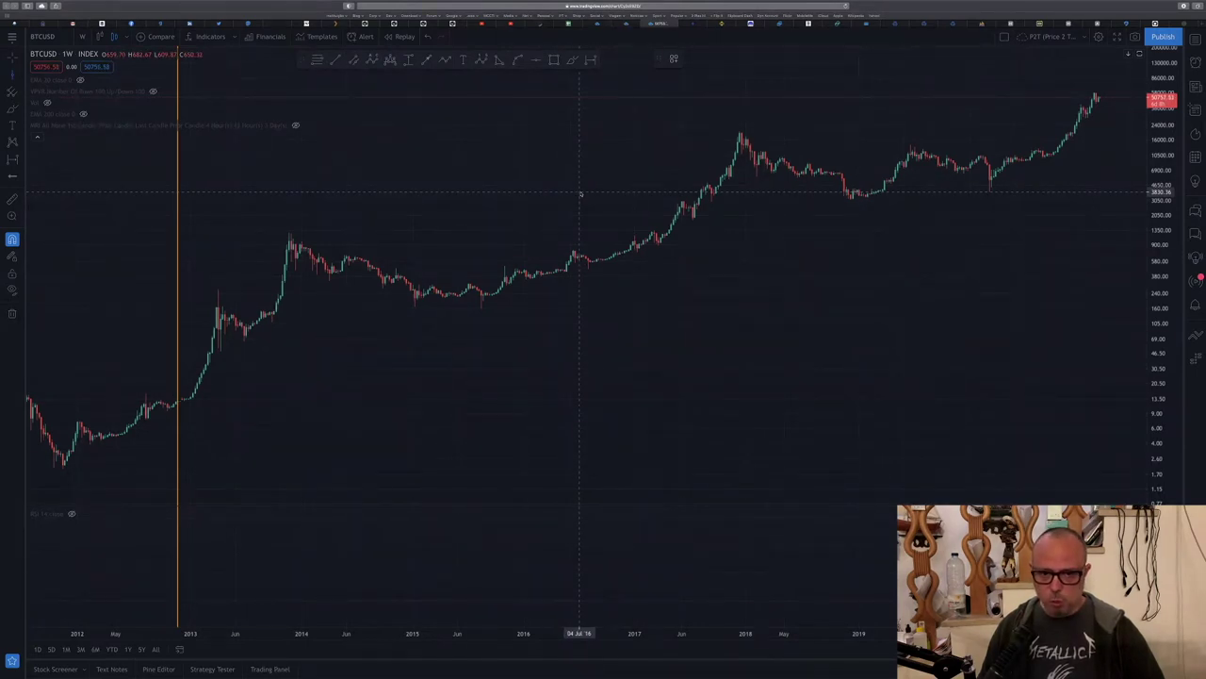
click(580, 194)
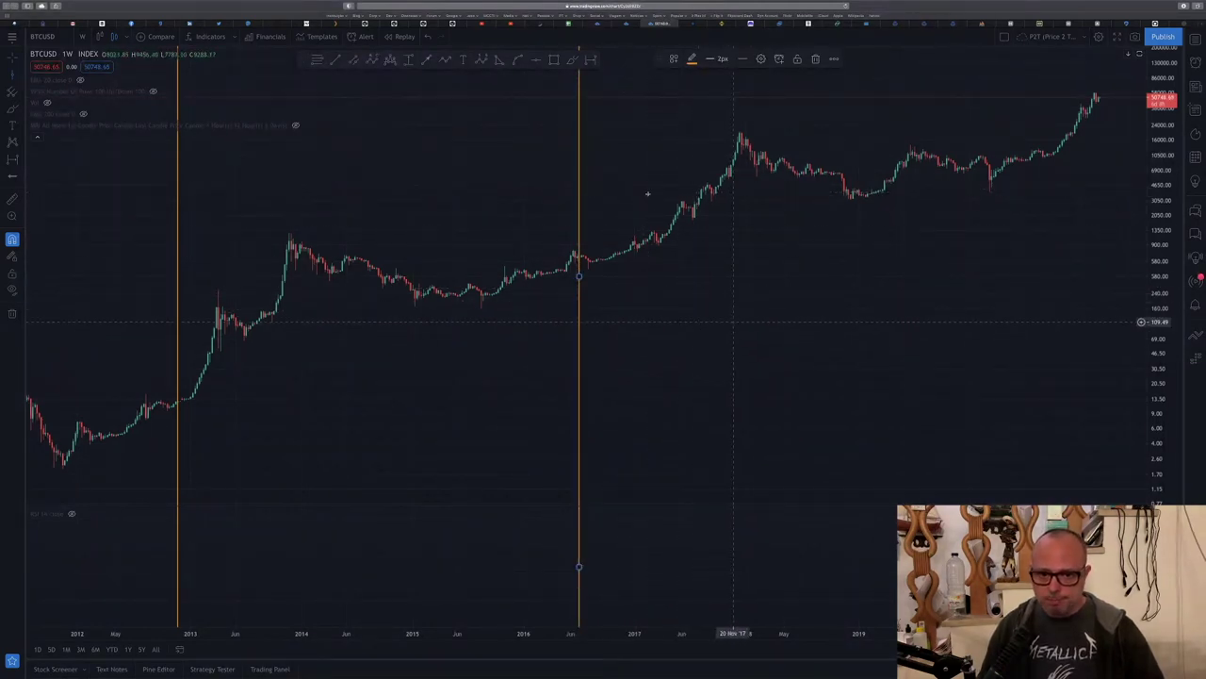
click(13, 74)
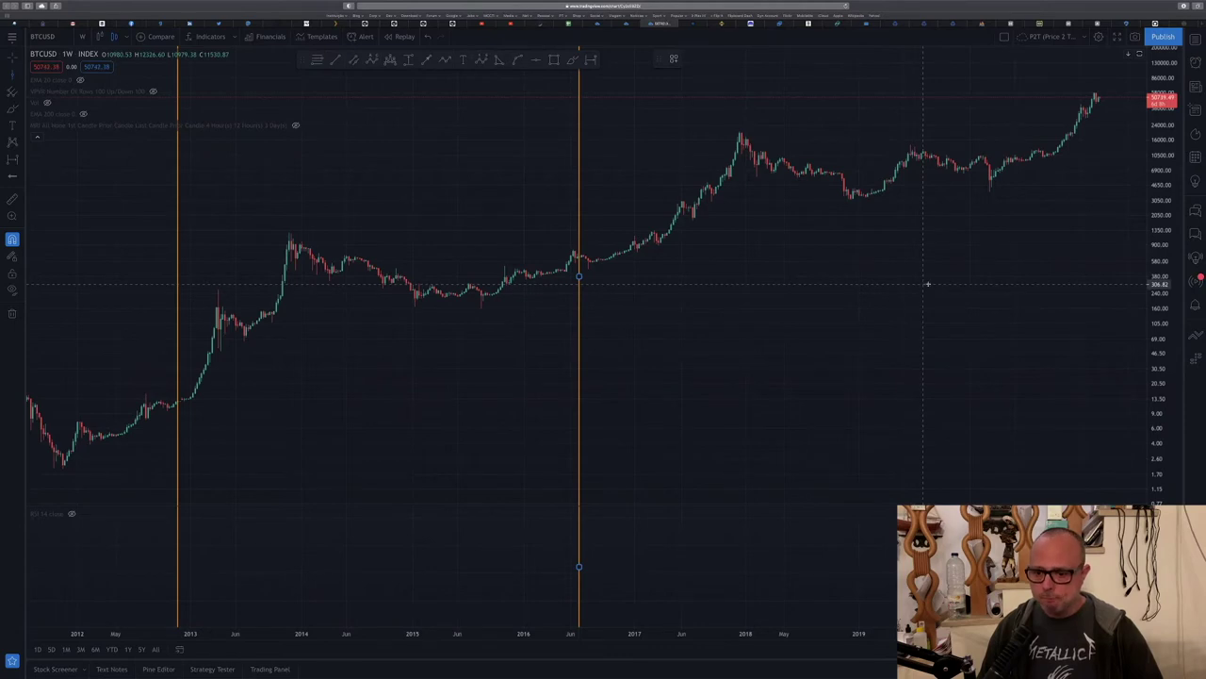
Step: Place a third vertical line at the 2020 halving, just right of 2019
click(1009, 288)
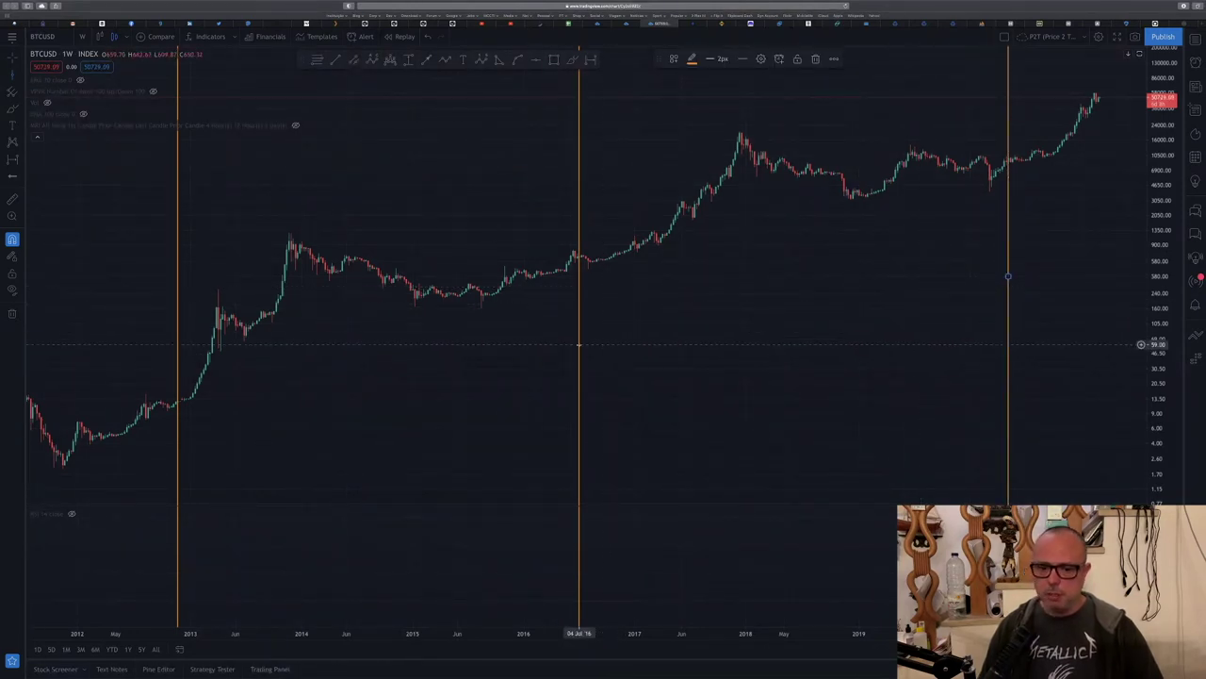
click(658, 347)
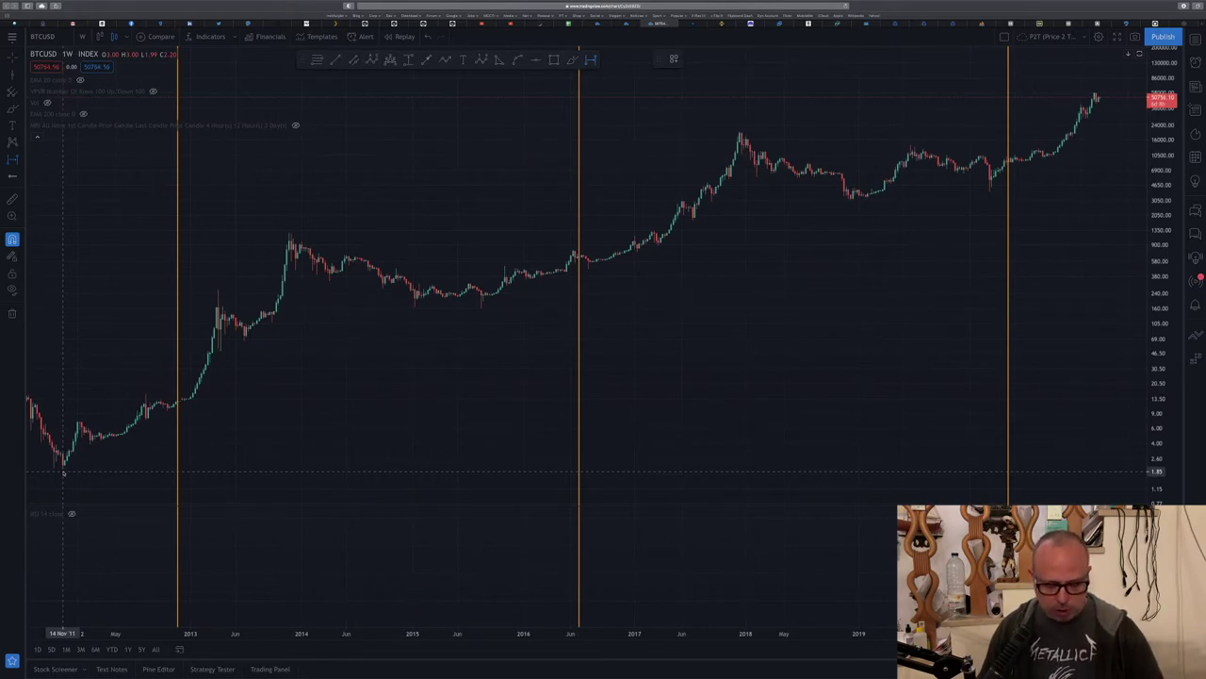
Step: Measure 54 bars / 378 days from the 2011 low to the 2012 halving, delete it, pick Rectangle
click(64, 471)
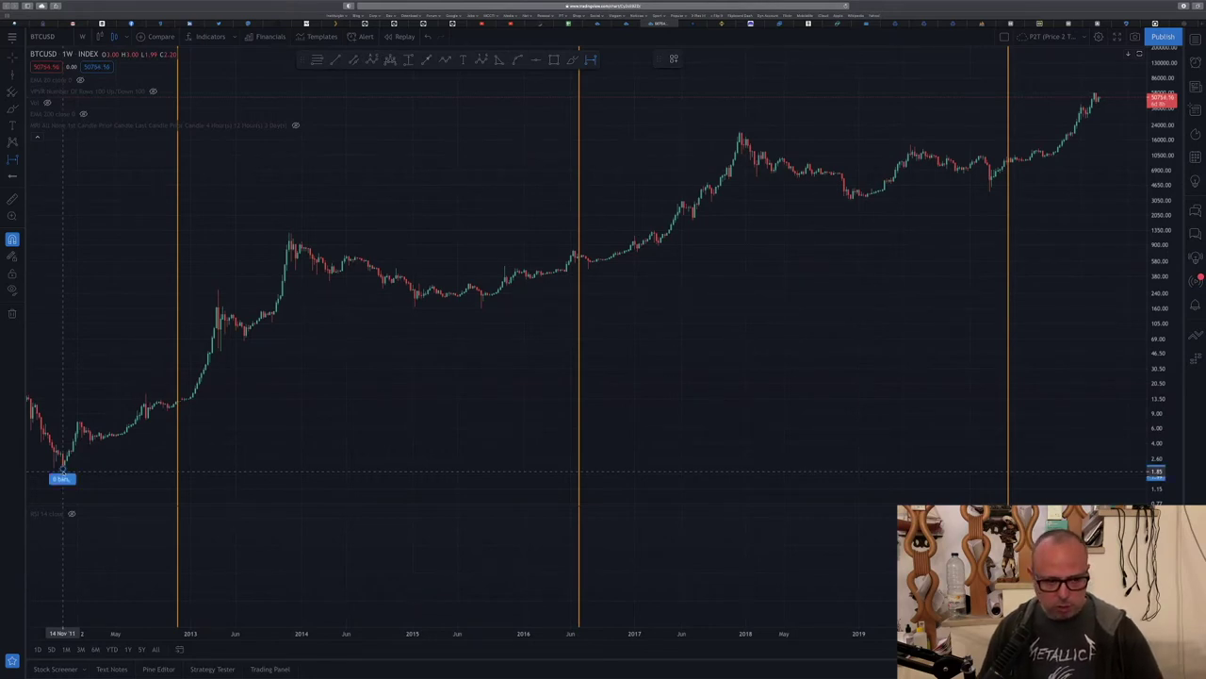
click(178, 474)
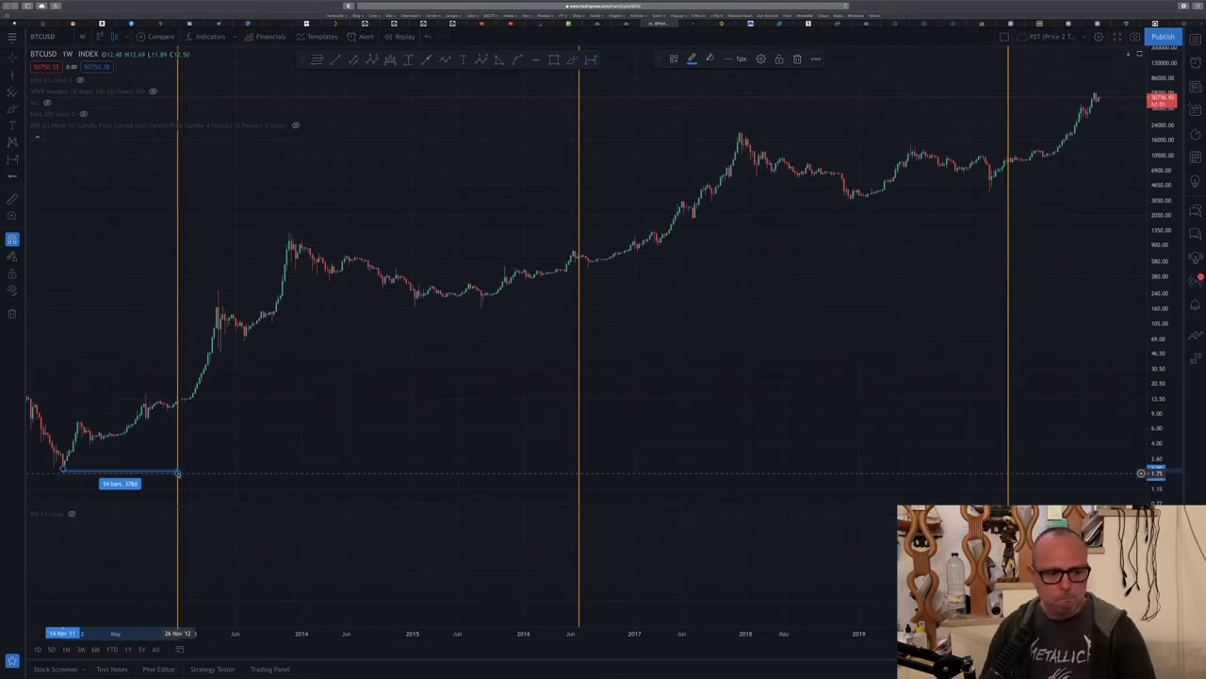
key(Delete)
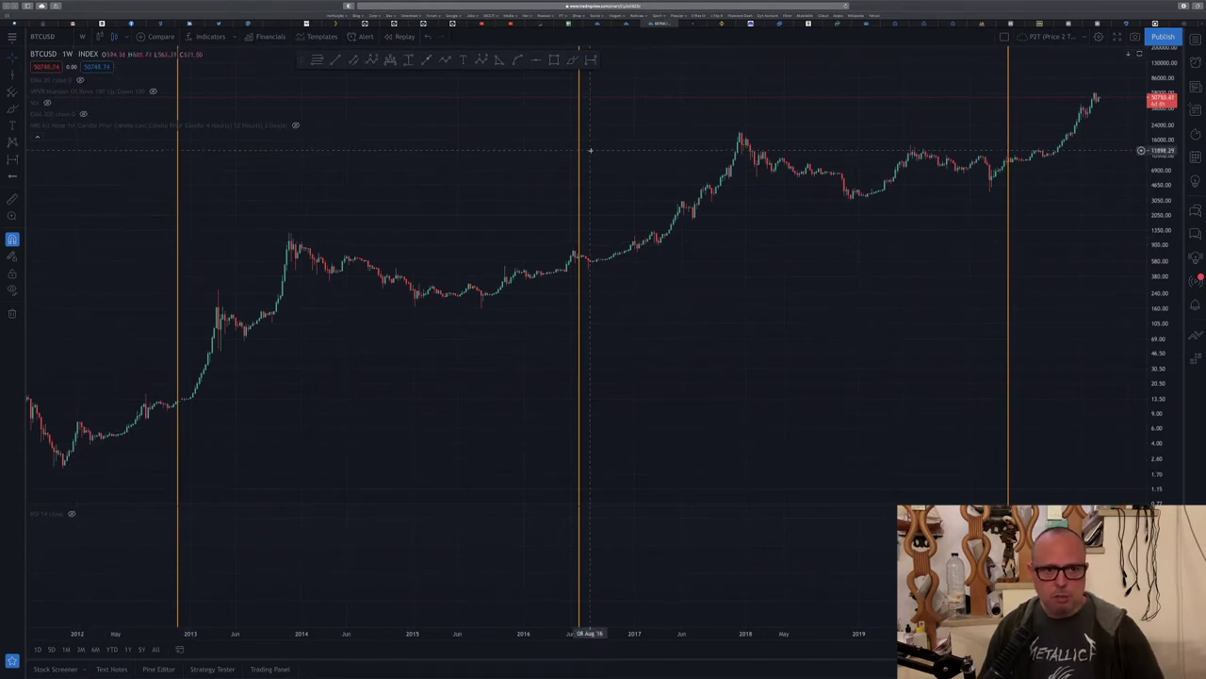
click(554, 59)
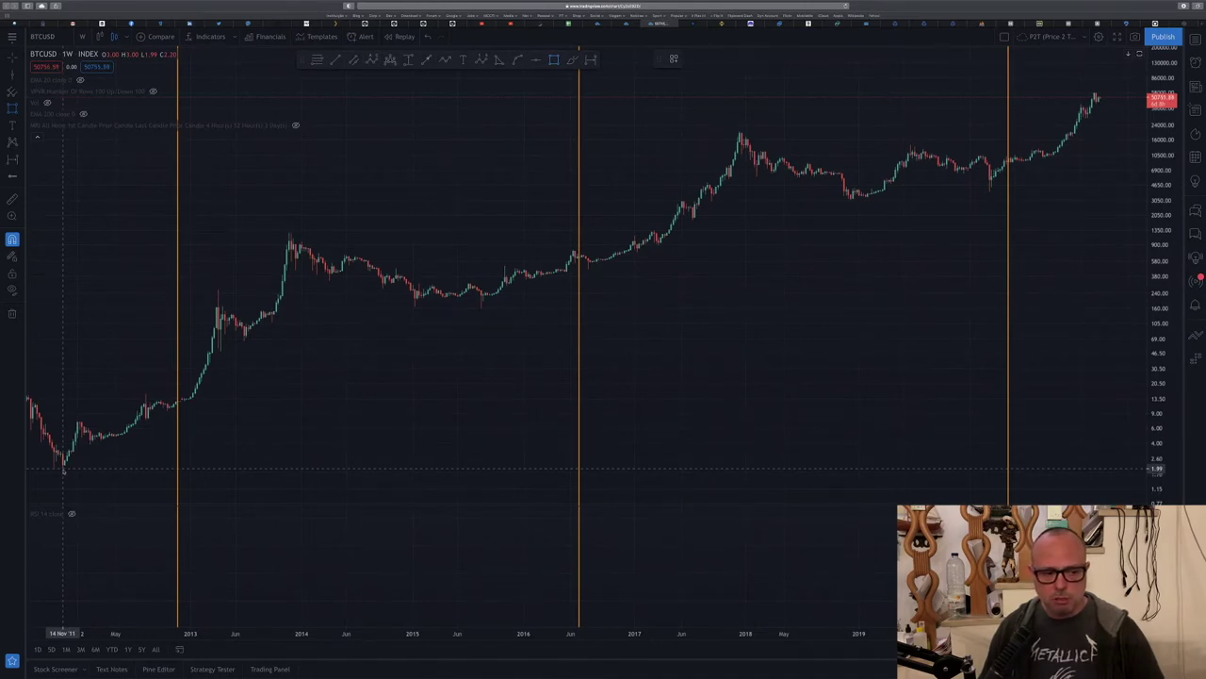
Step: Box the price range from the 2011 low to the 26 Nov '12 halving line with a rectangle
click(62, 468)
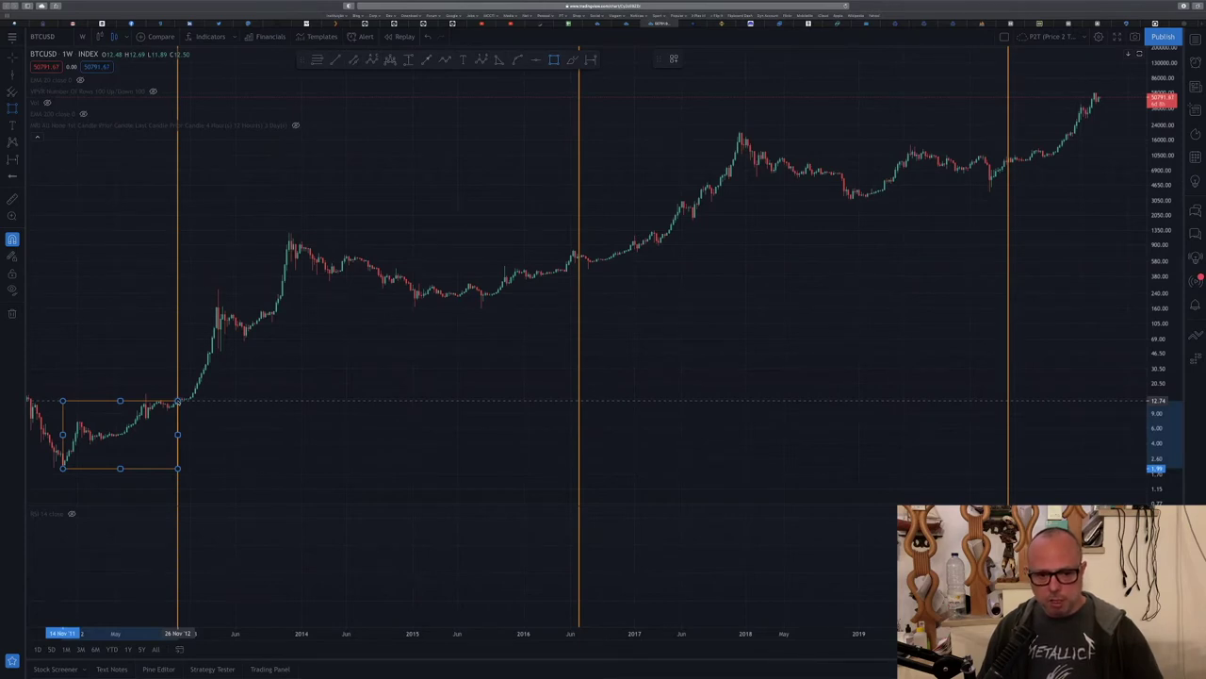
text(a)
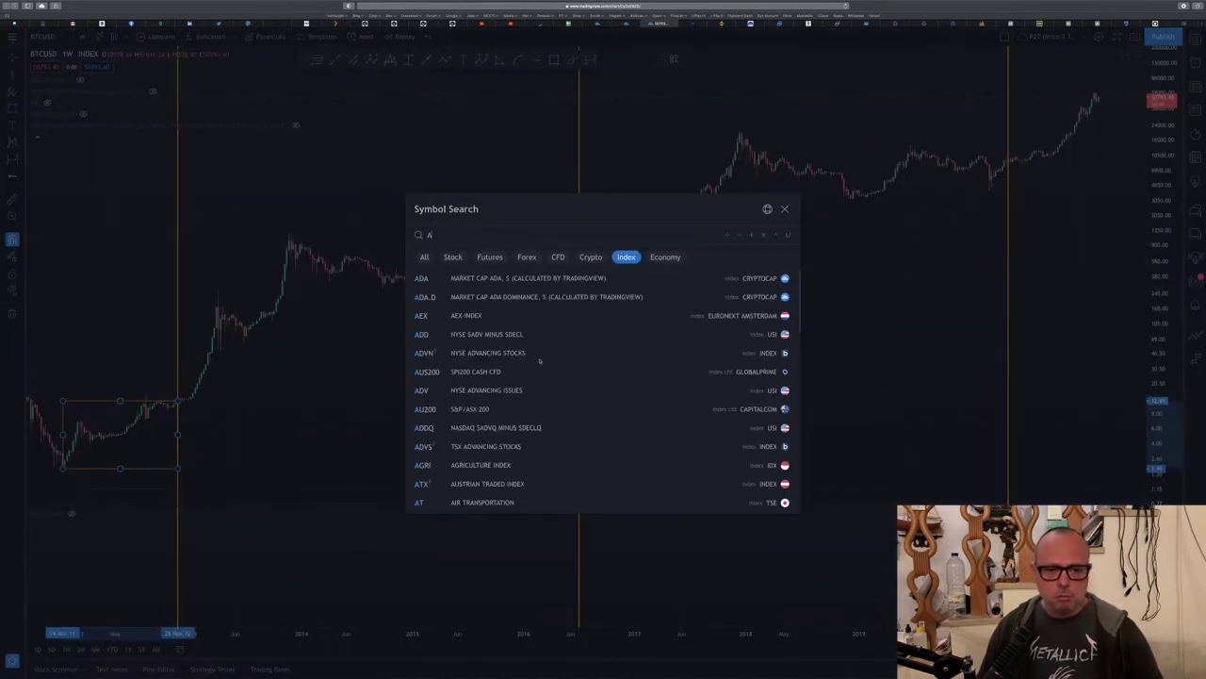
click(784, 208)
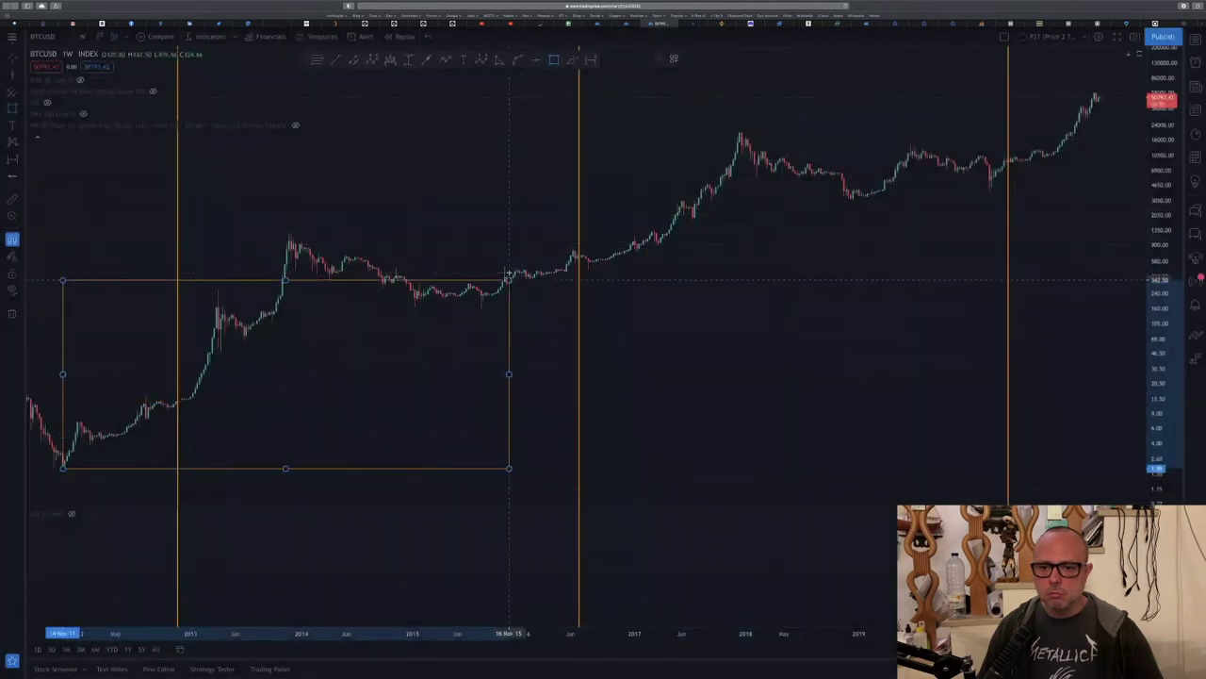
mouse_move(509, 280)
mouse_down()
mouse_move(103, 401)
mouse_move(176, 400)
mouse_move(178, 431)
mouse_up()
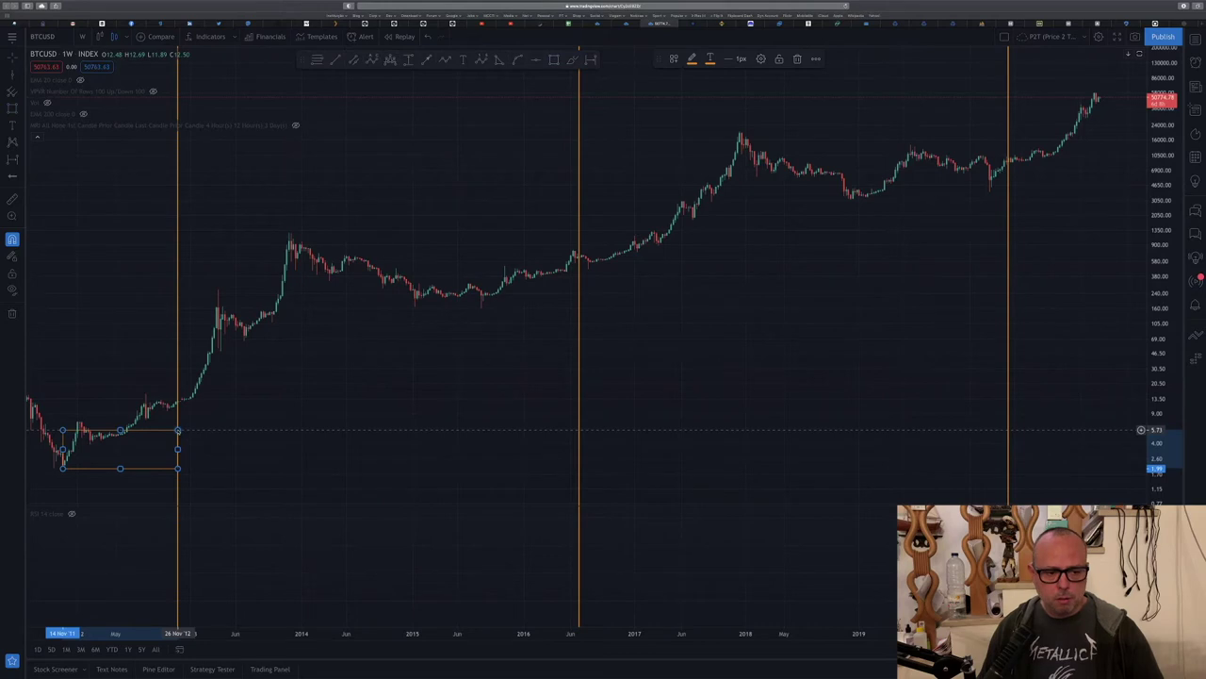
click(214, 422)
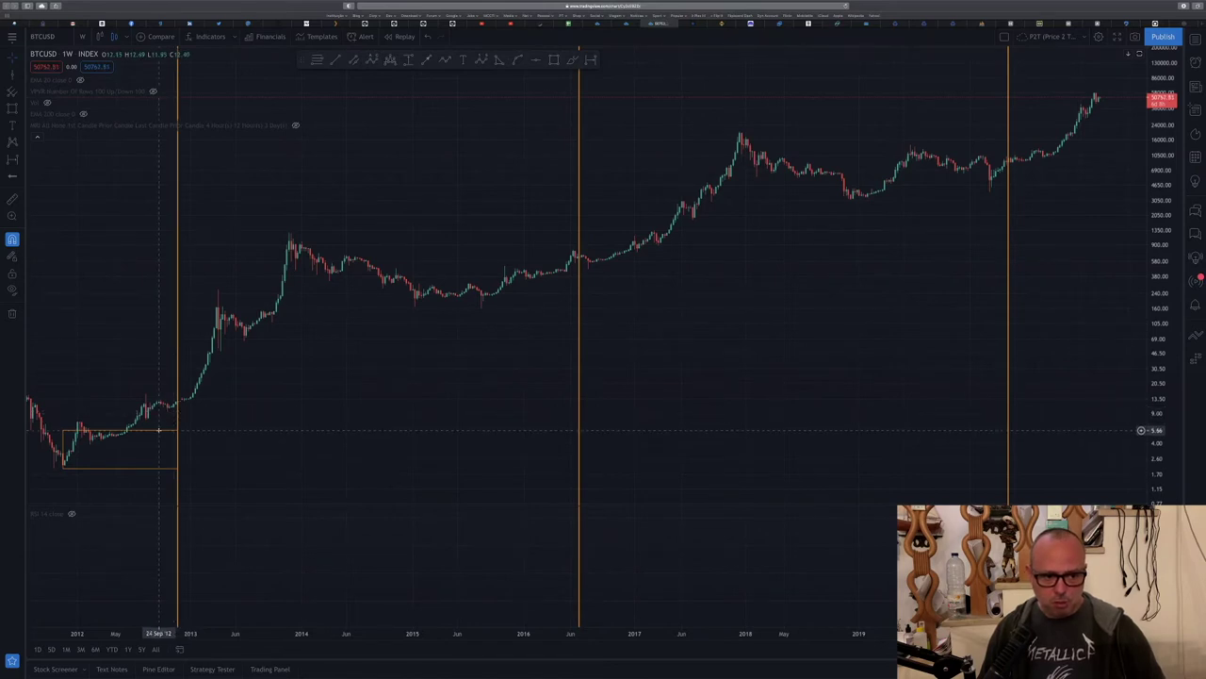
Step: Set the first rectangle's corners to 1.99 at bar -187 and 12.69 at bar -133
double_click(160, 430)
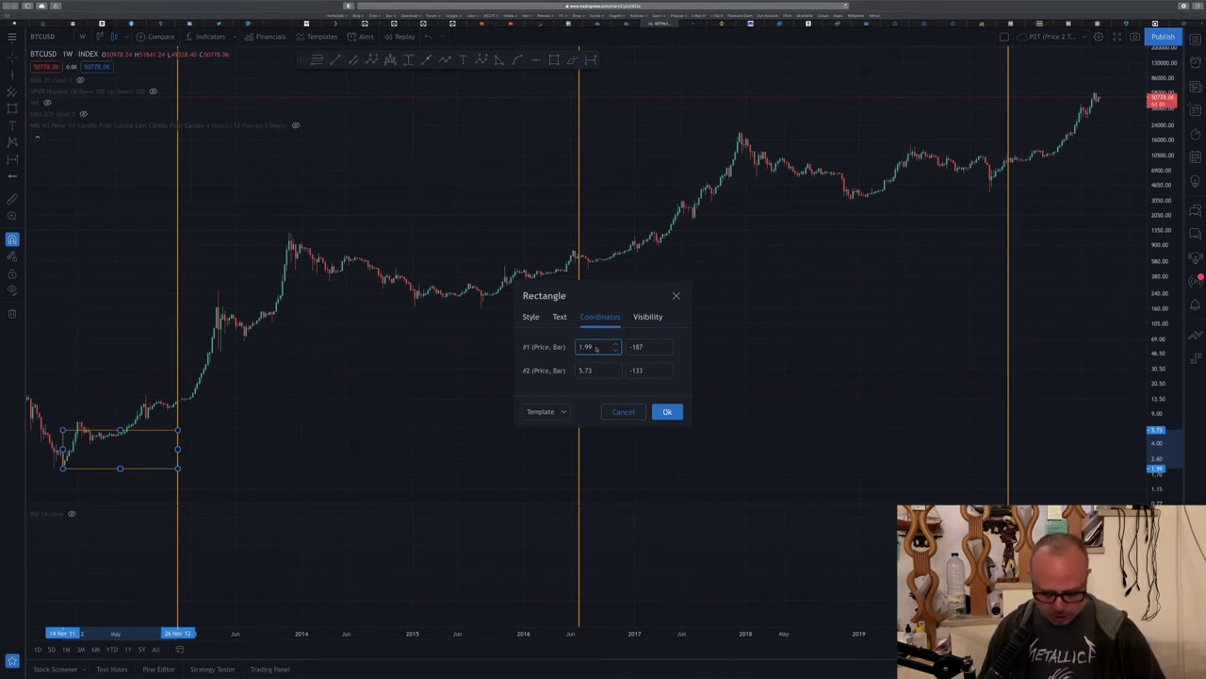
click(597, 369)
double_click(597, 369)
text(12)
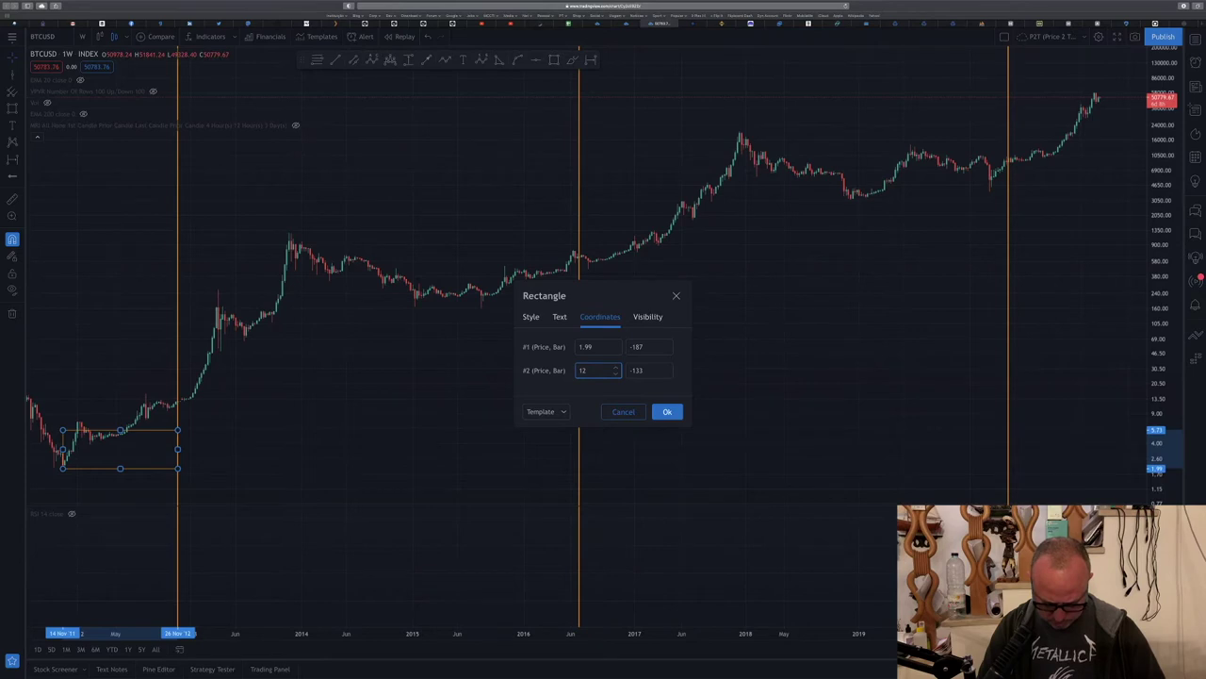
text(.69)
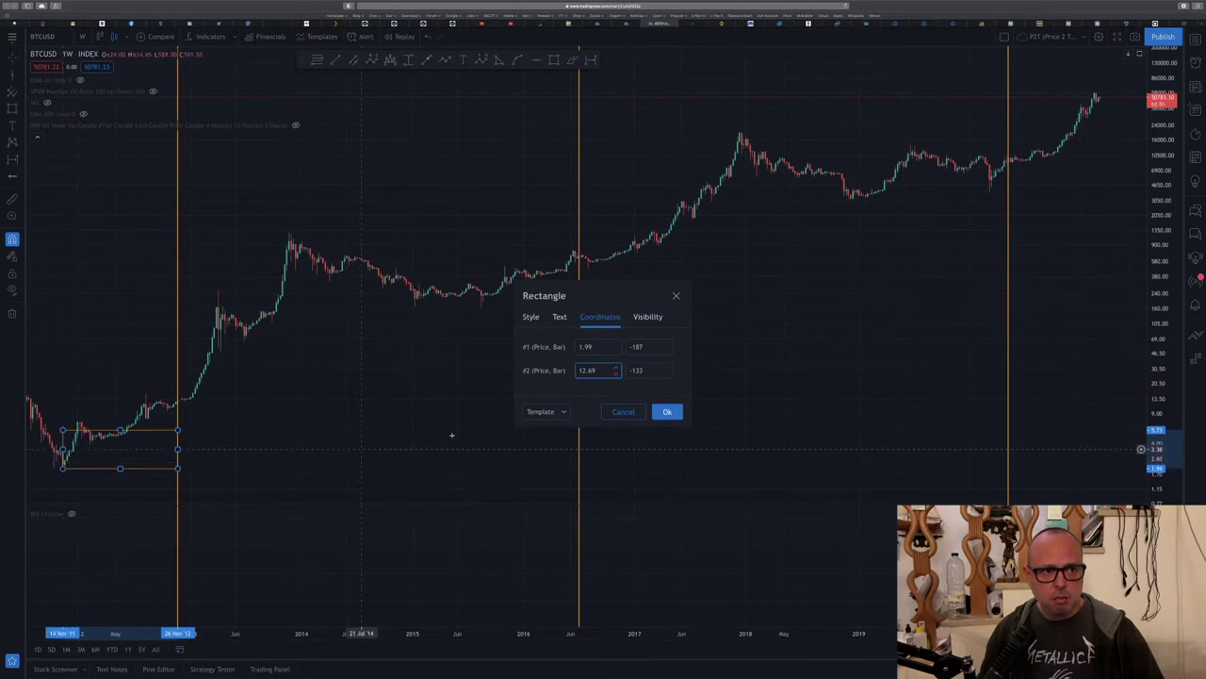
click(599, 346)
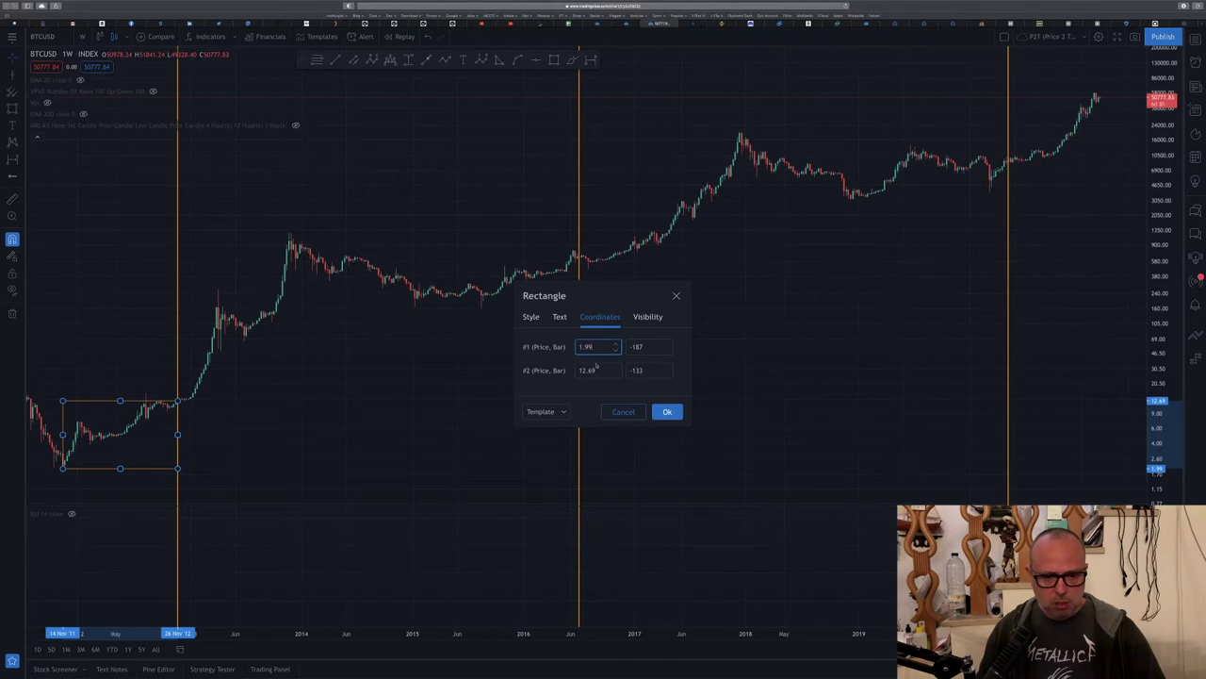
click(646, 369)
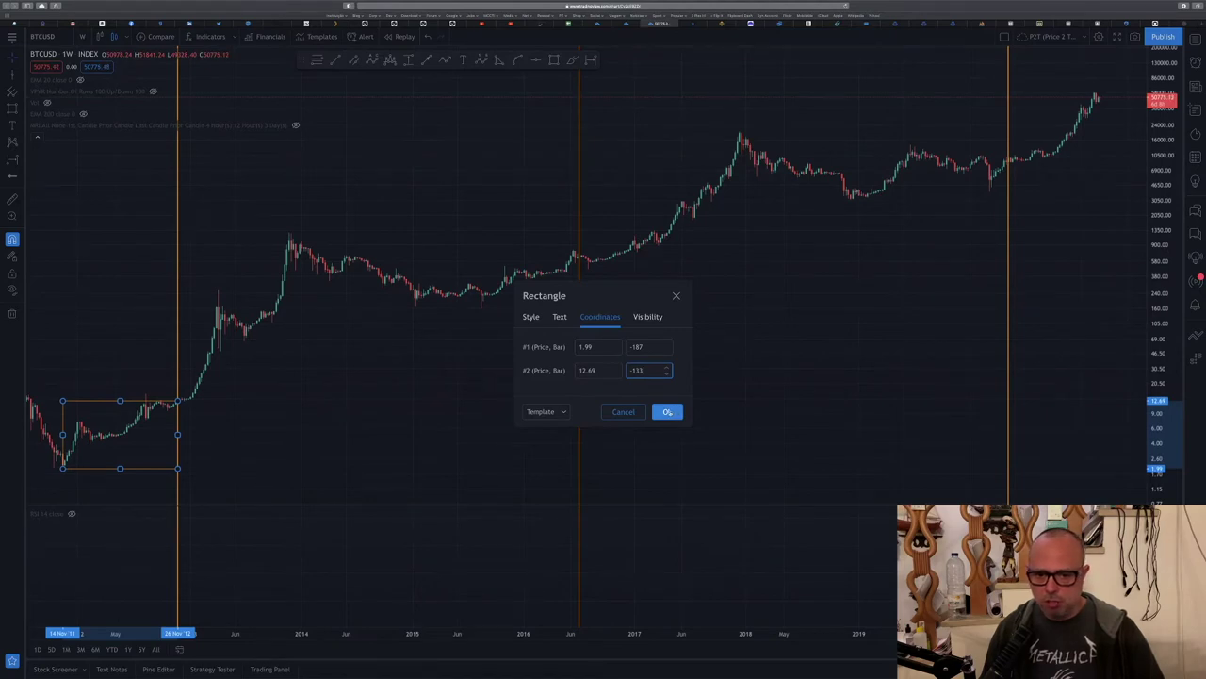
click(667, 412)
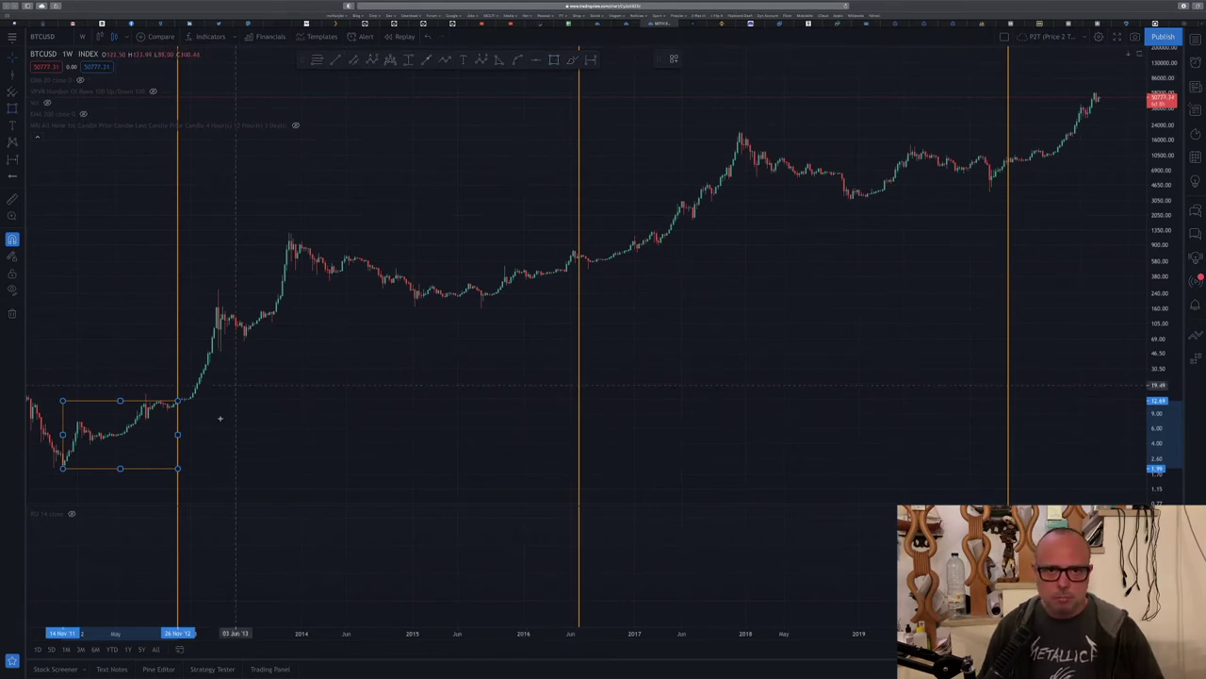
Step: Draw a rectangle from the 2012 halving line up to the 2013 peak near 1242 and open its settings
click(177, 376)
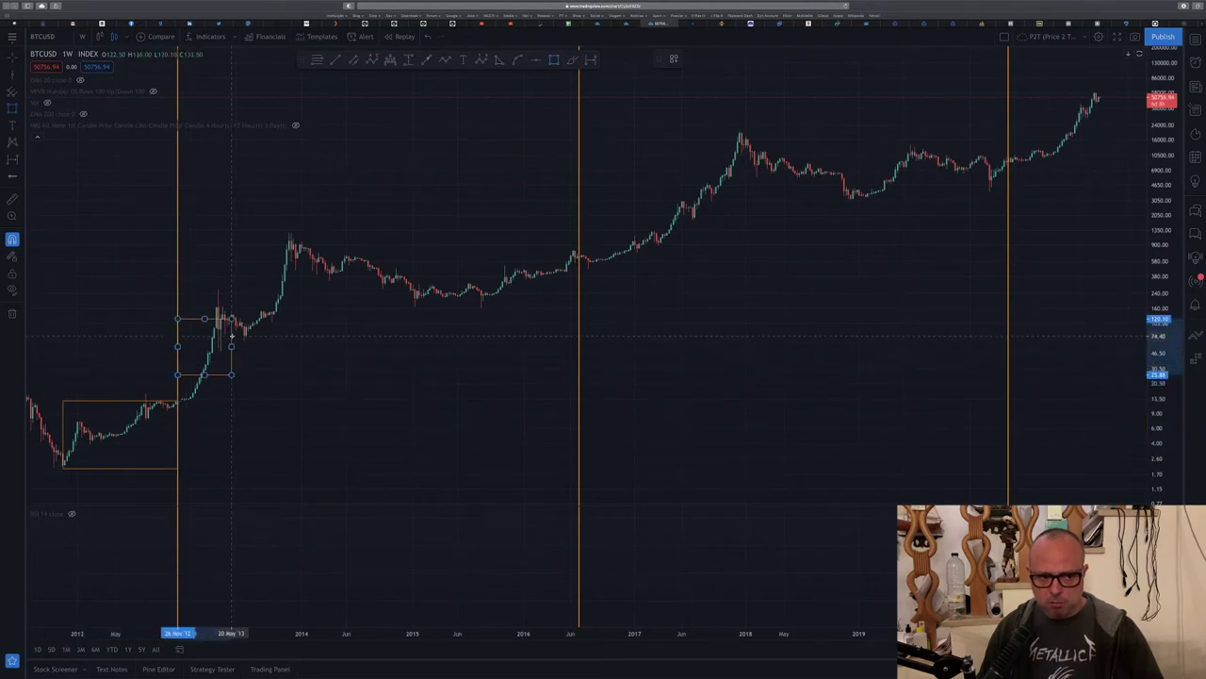
click(353, 262)
mouse_move(353, 262)
mouse_down()
mouse_move(300, 313)
mouse_move(288, 232)
mouse_up()
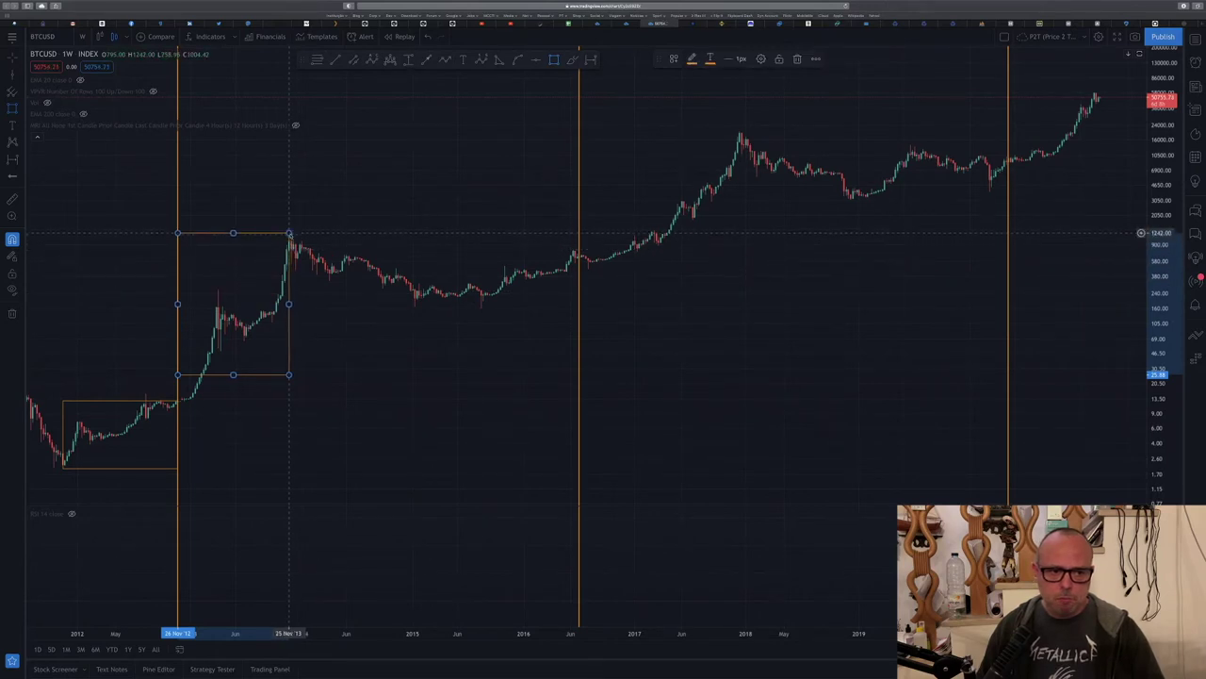
double_click(262, 375)
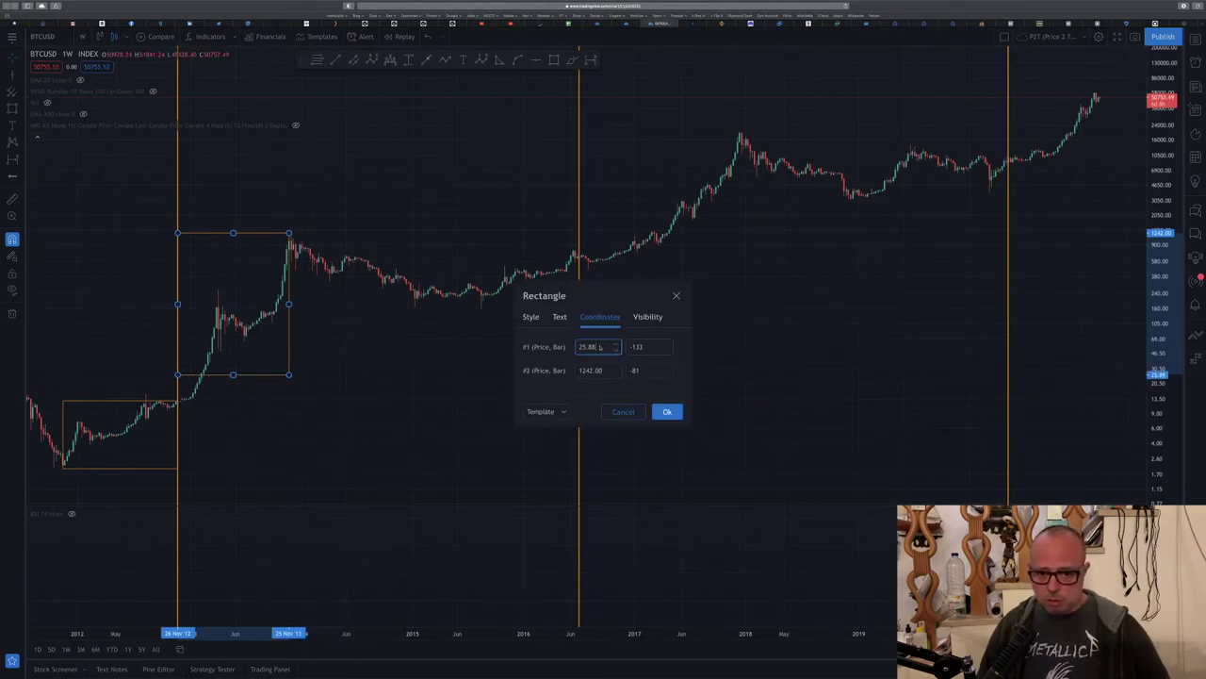
Step: Change the second rectangle's bottom price from 25.88 to 12.68
drag(600, 346, 588, 347)
text(12.)
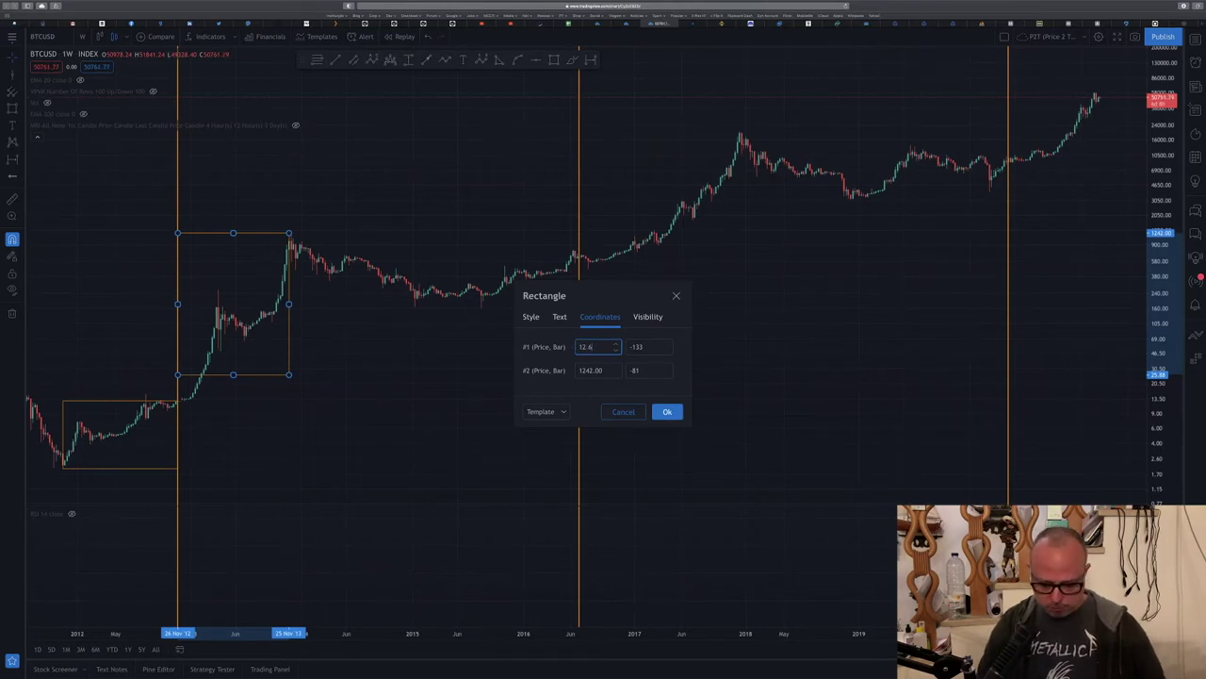
click(604, 370)
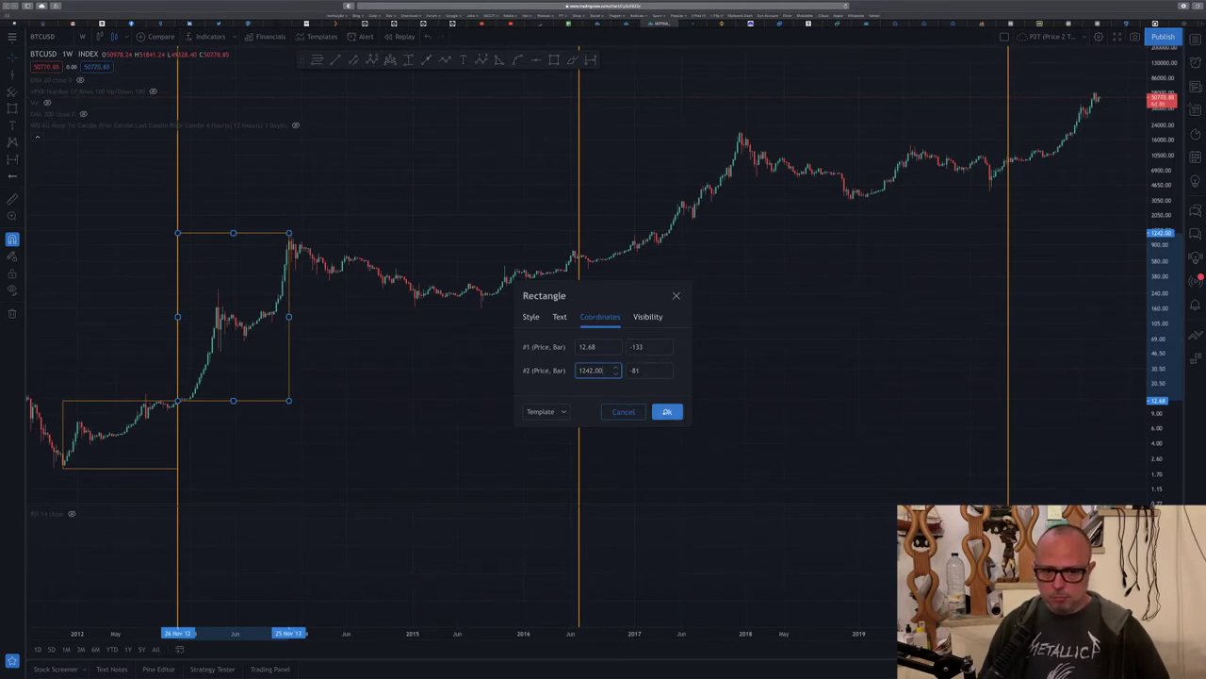
click(667, 411)
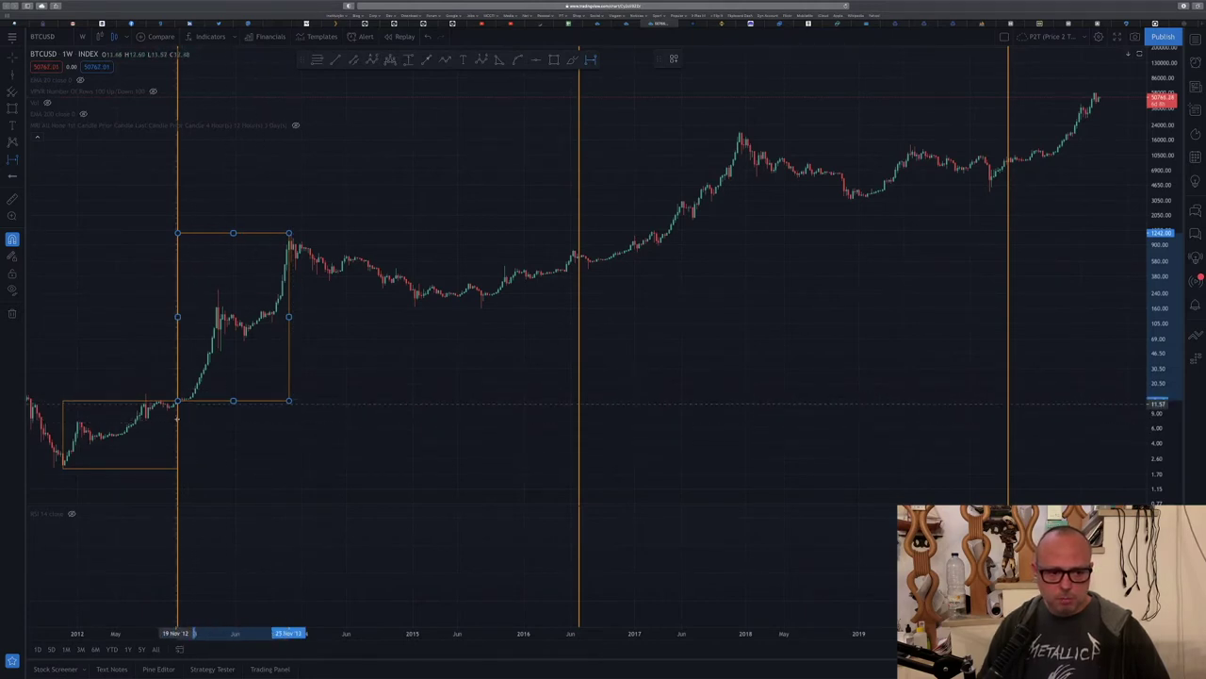
Step: Measure the 54-bar span, extend the upper rectangle to 02 Dec 13, then delete the measurement
shift+click(178, 421)
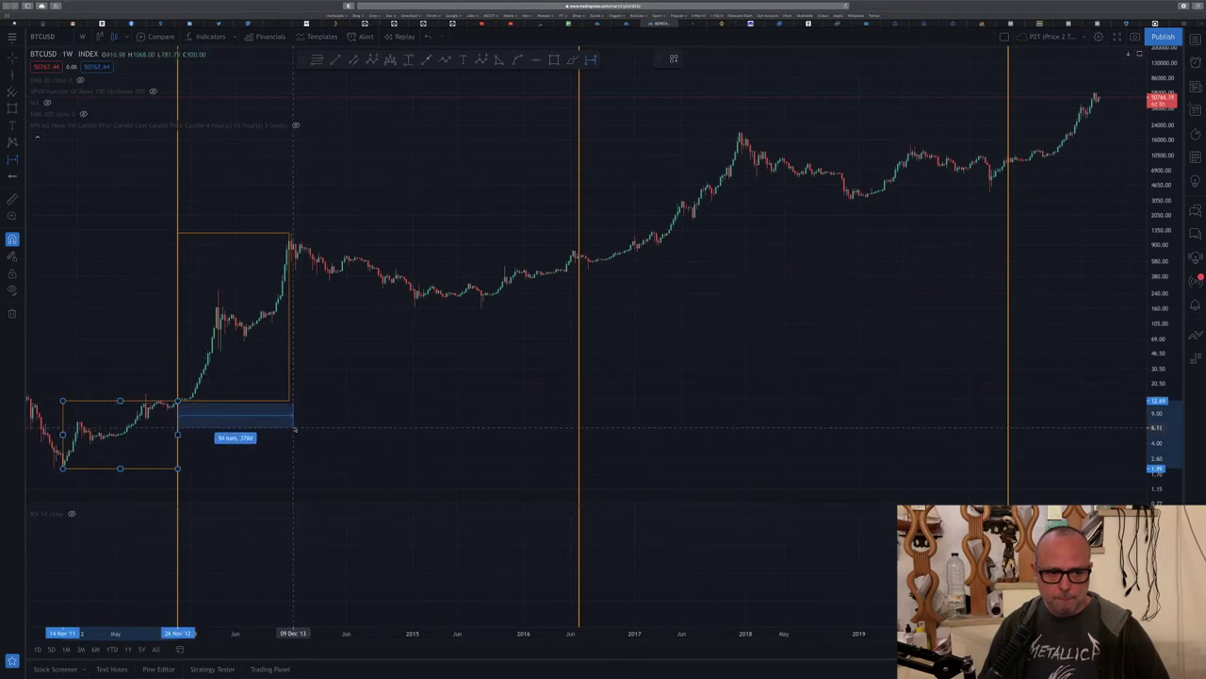
click(293, 427)
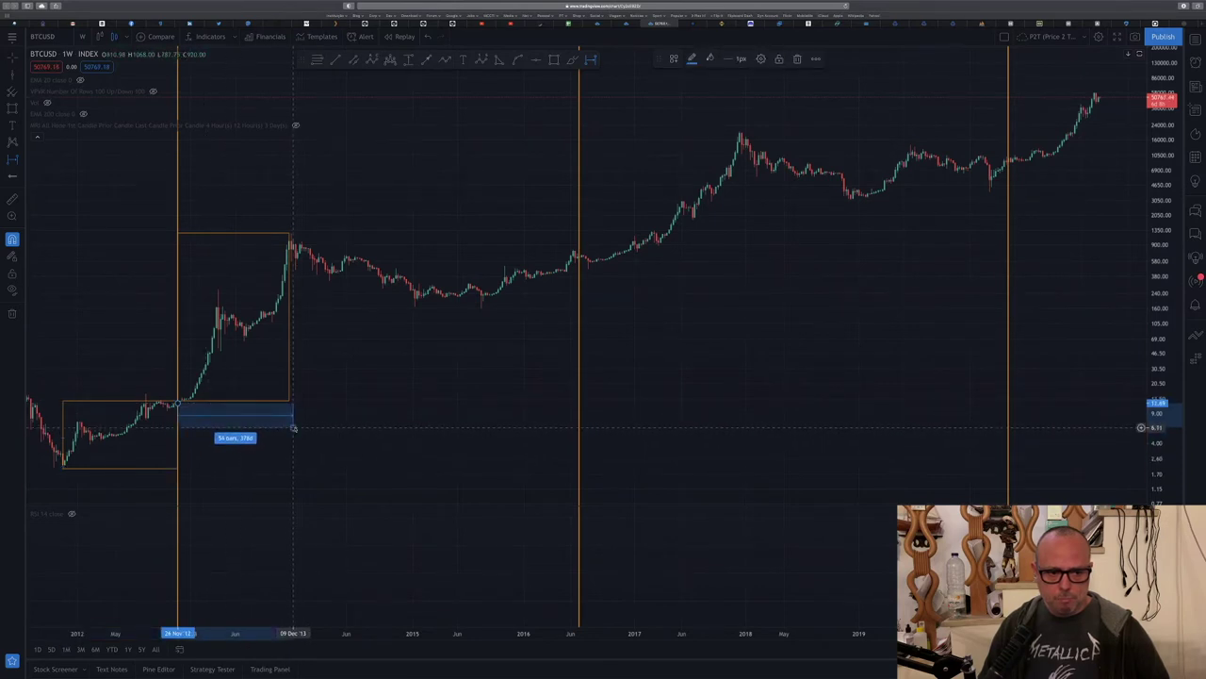
click(289, 318)
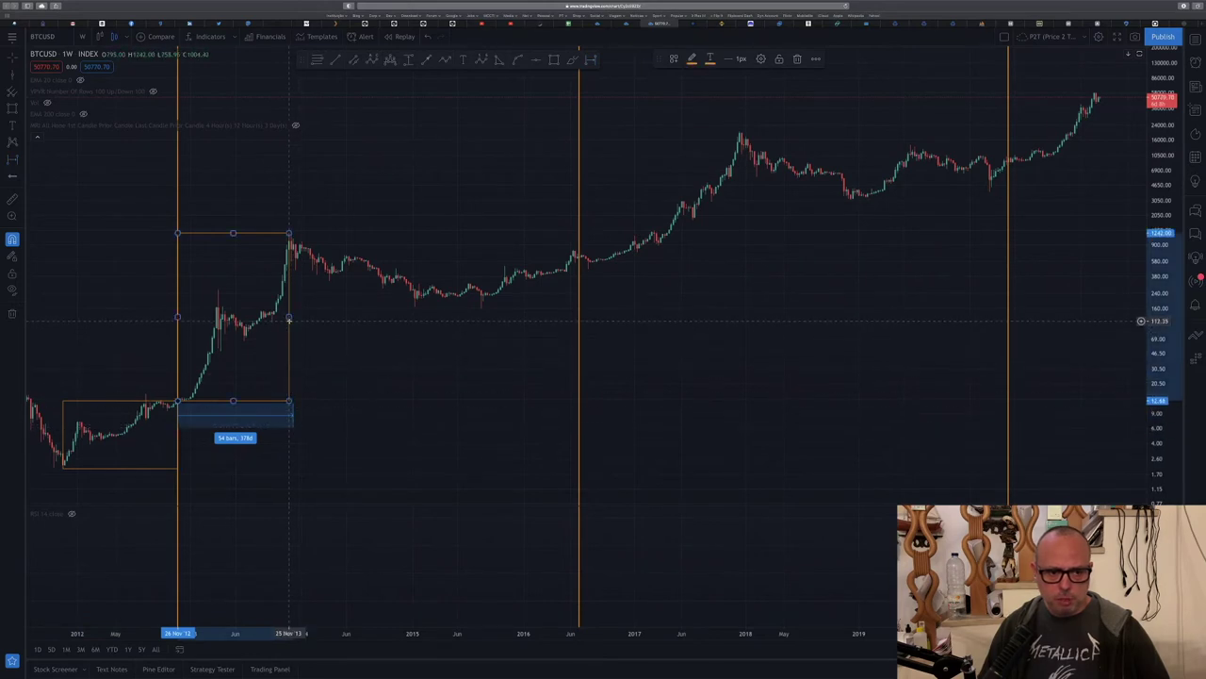
drag(289, 318, 293, 317)
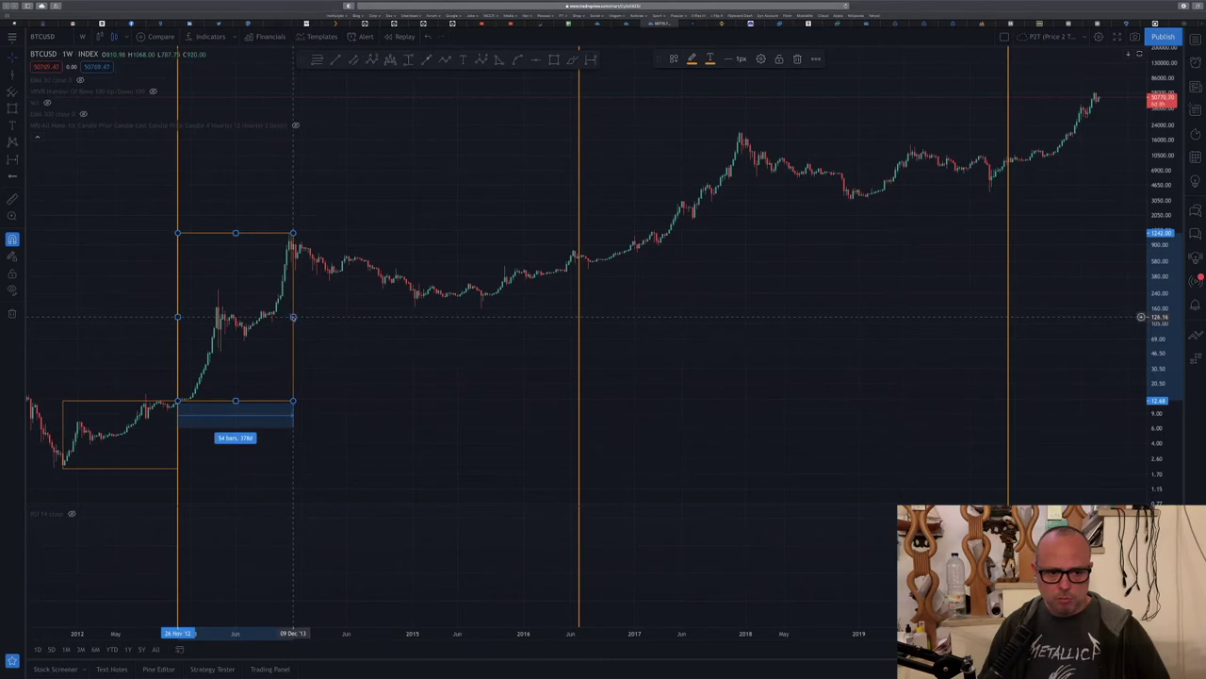
click(331, 412)
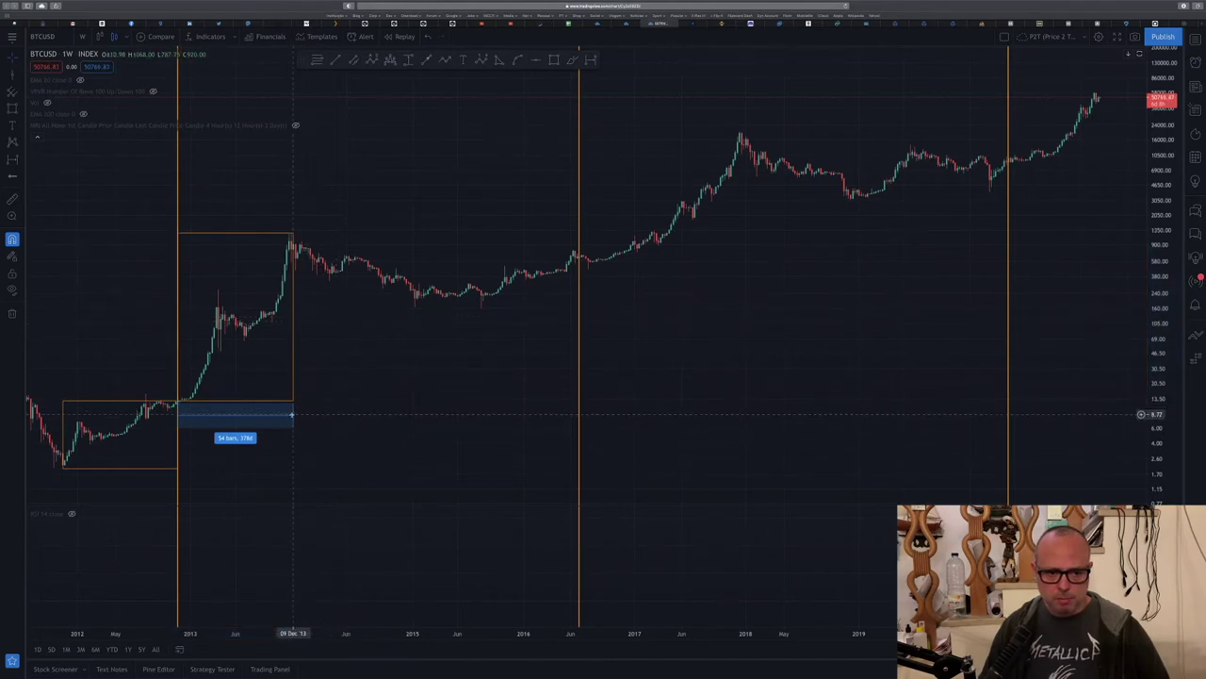
click(293, 416)
key(Delete)
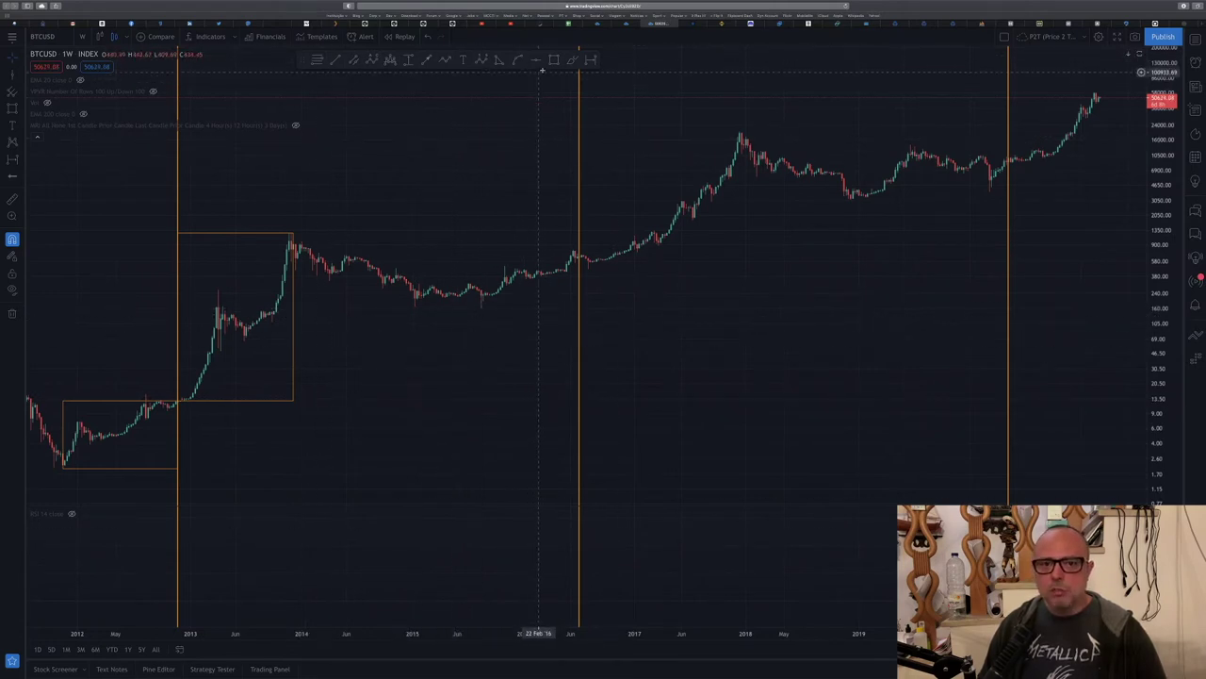
Step: Draw a rectangle from Aug 2015 to the 04 Jul '16 halving line, nudge its top up, and open its settings
click(482, 307)
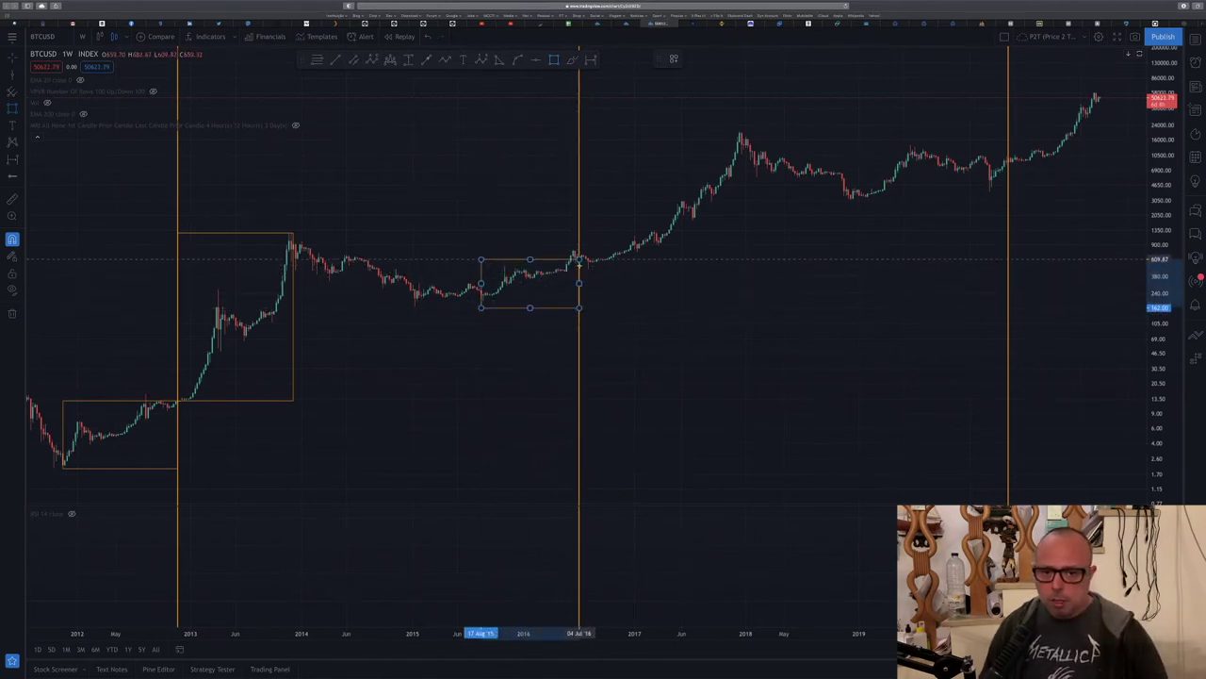
click(579, 259)
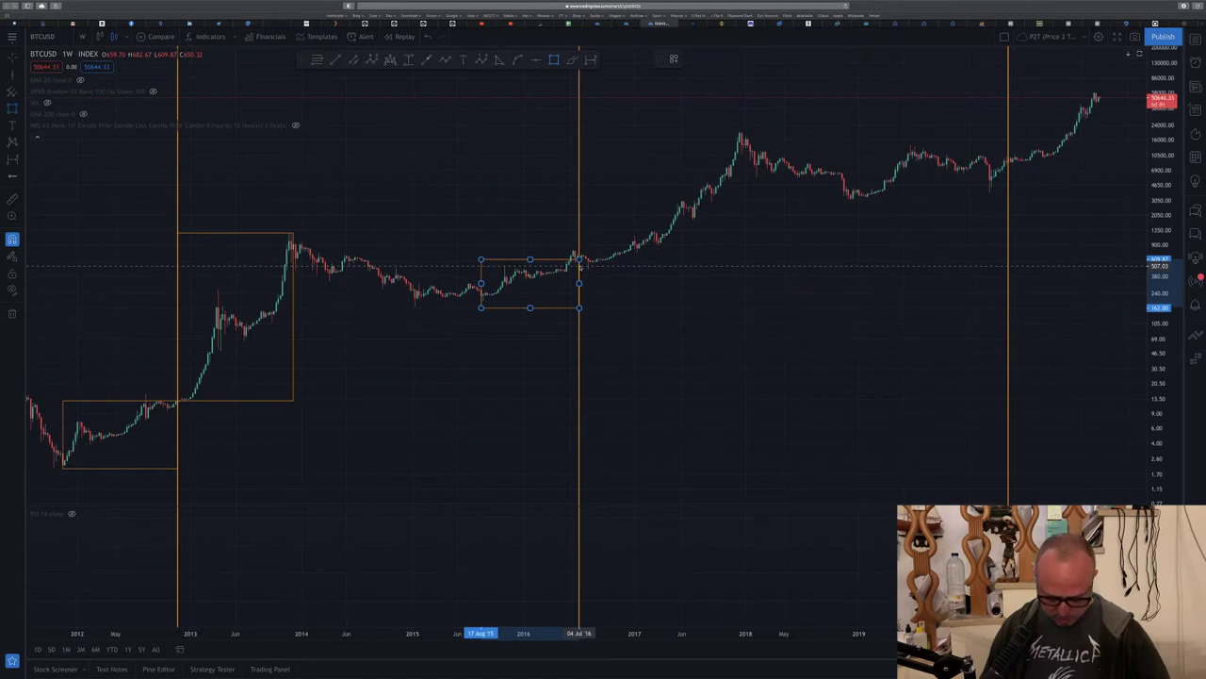
drag(578, 263, 578, 256)
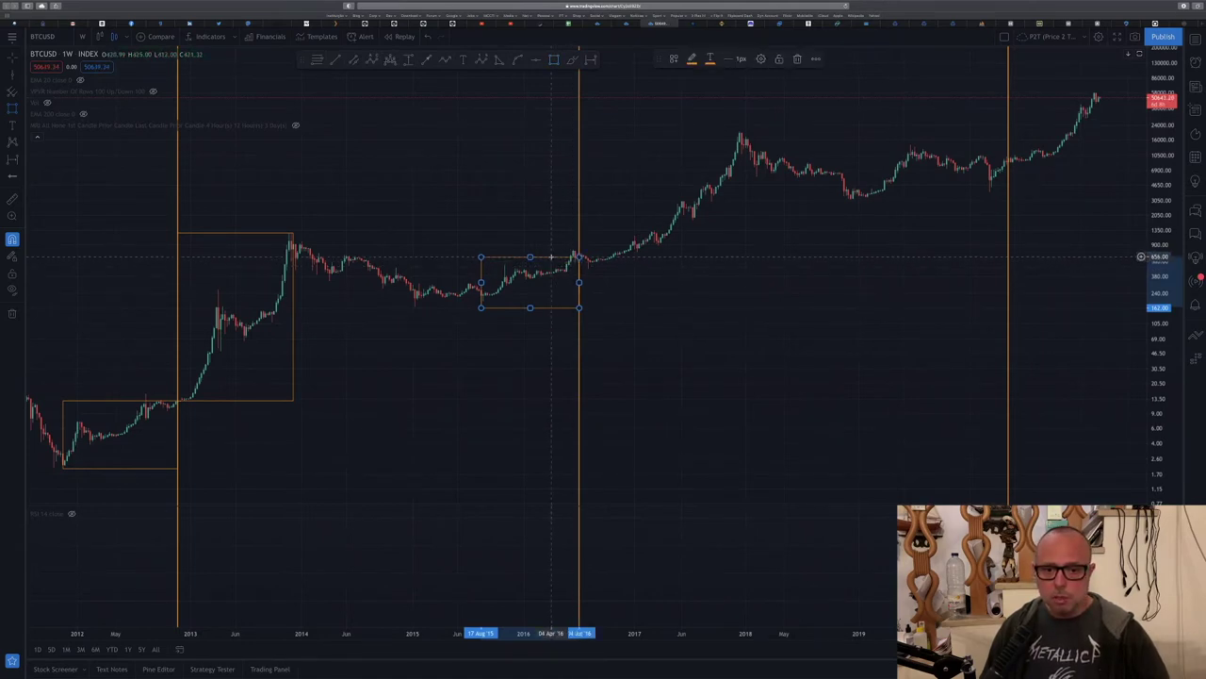
double_click(551, 256)
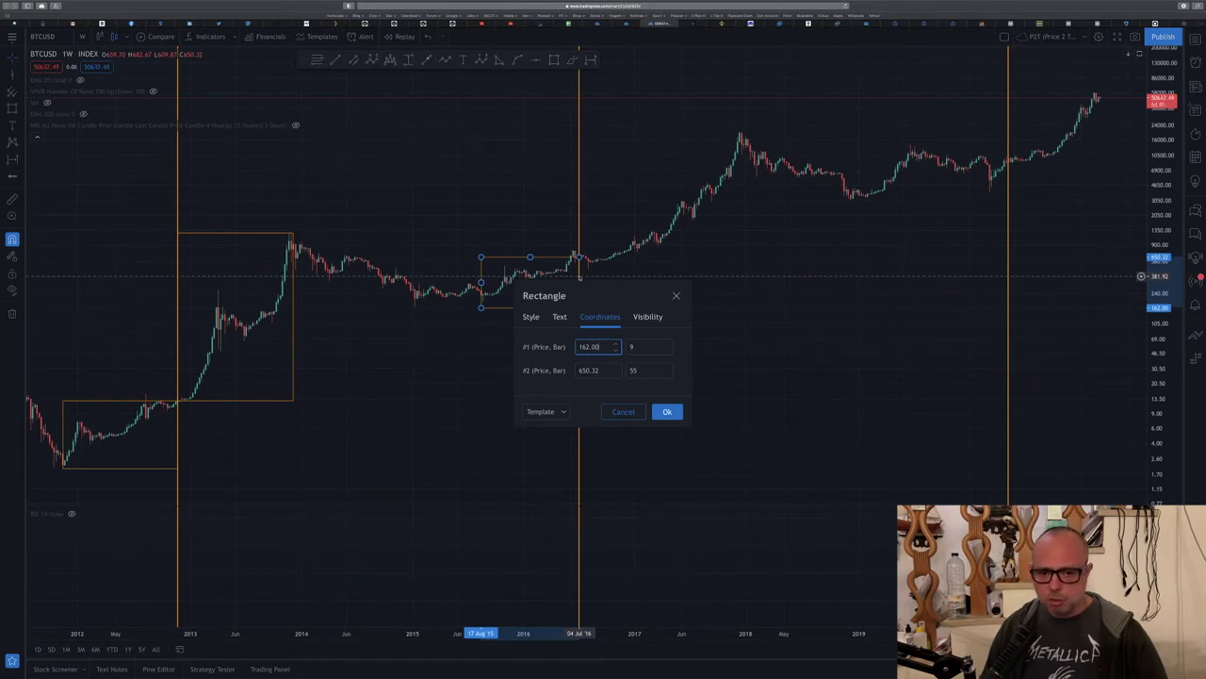
Step: Set the third rectangle's top price to 682.67, then bring up the crypto watchlist
click(603, 370)
text(68)
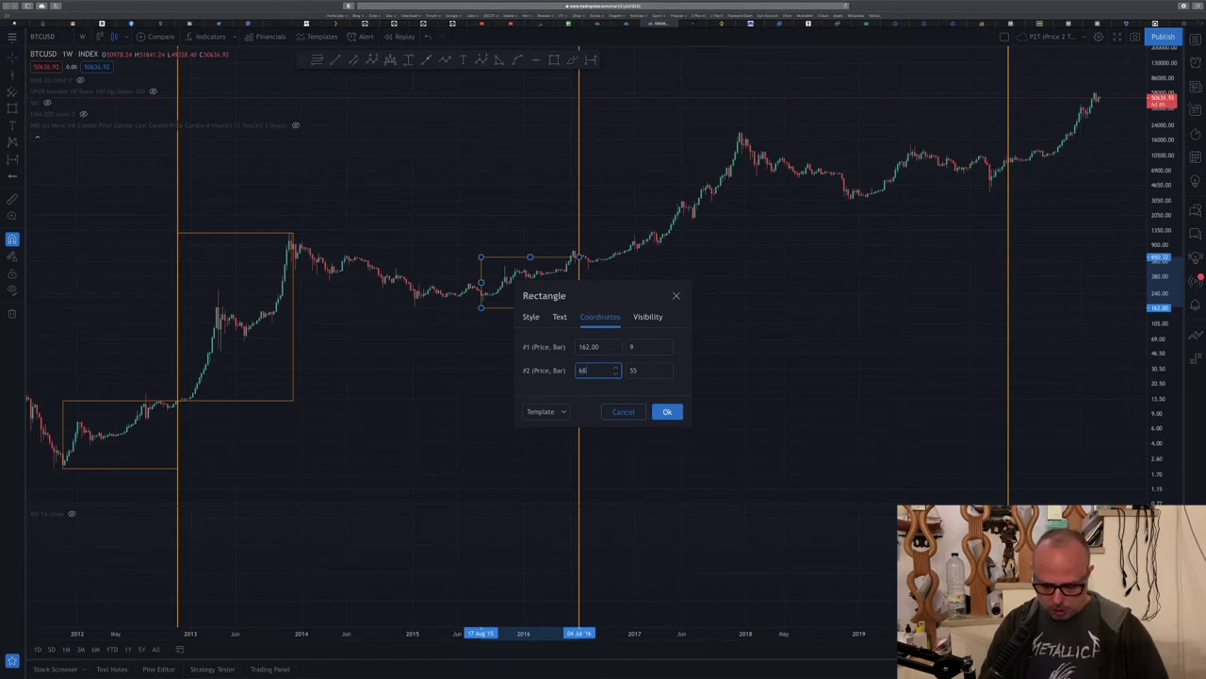
text(2.67)
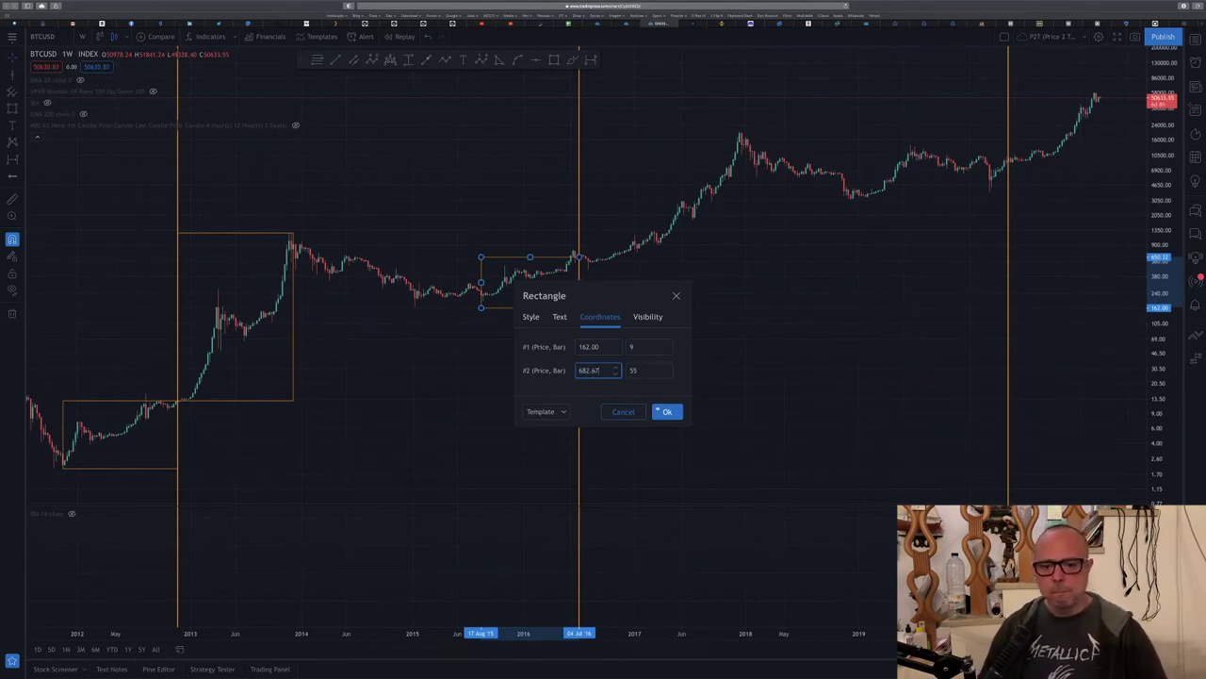
click(666, 412)
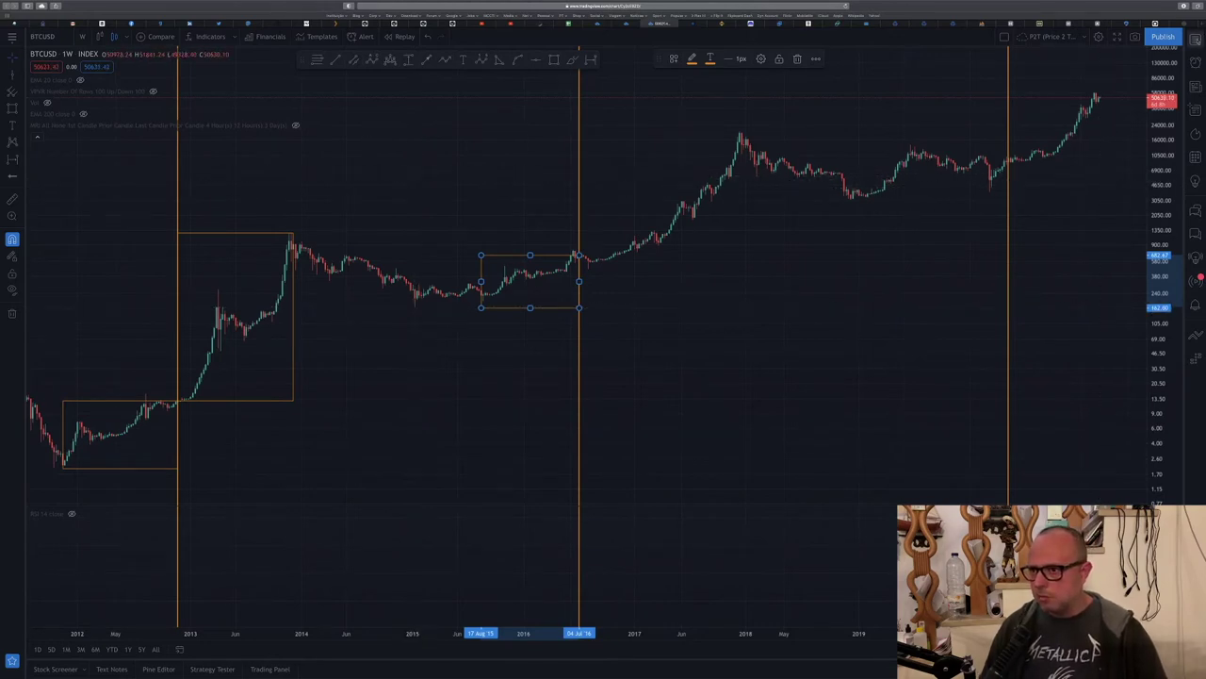
click(1195, 37)
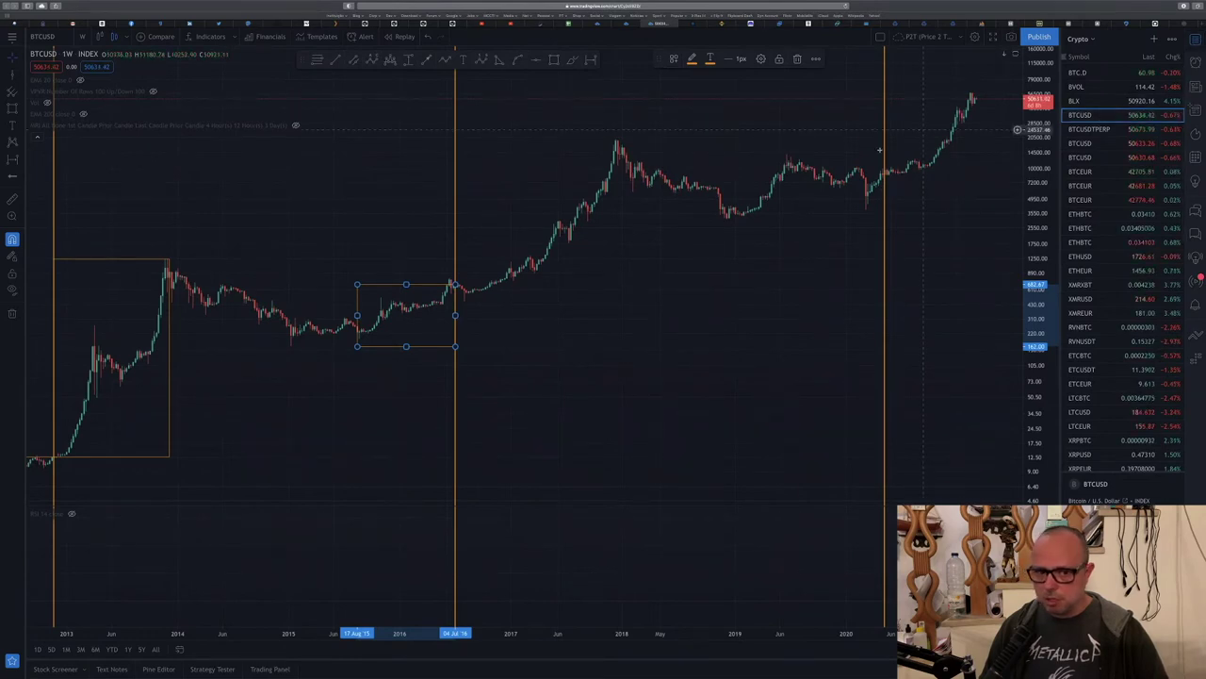
Step: View the finished P2T model on the BLX chart, then return to BTCUSD with the watchlist closed
click(1104, 101)
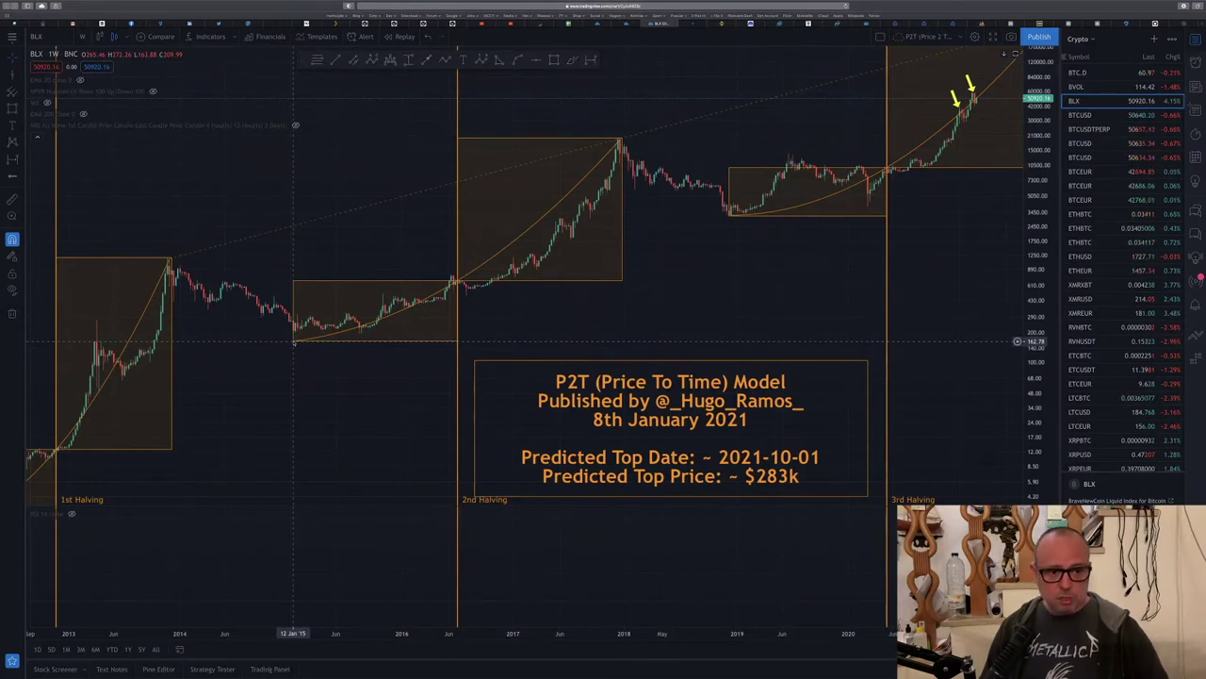
click(1097, 115)
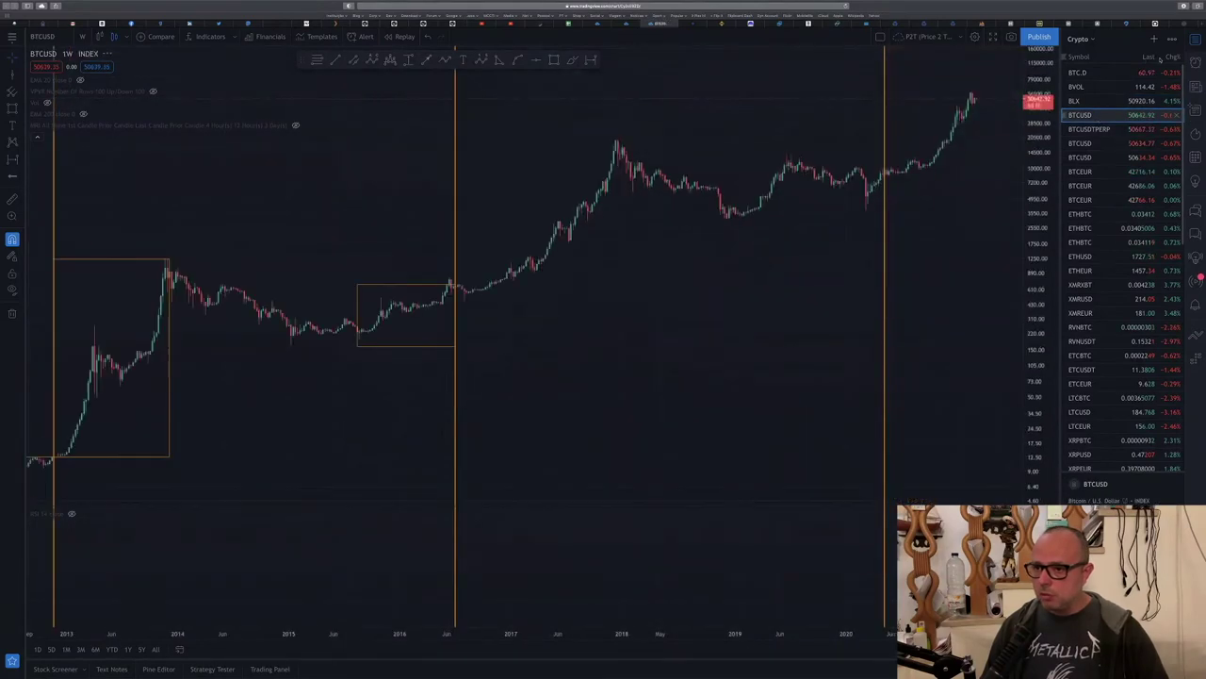
click(1195, 38)
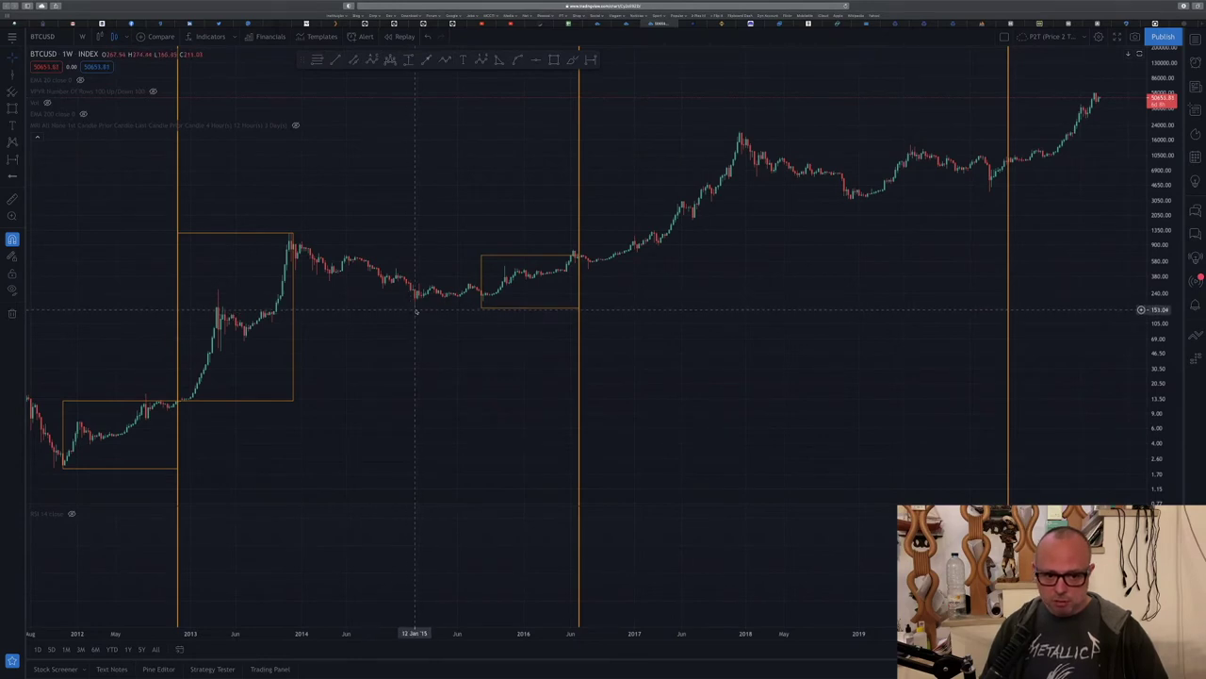
Step: Stretch the 2015–2016 rectangle to start at 12 Jan 2015, ending at the 04 Jul 2016 halving
click(482, 307)
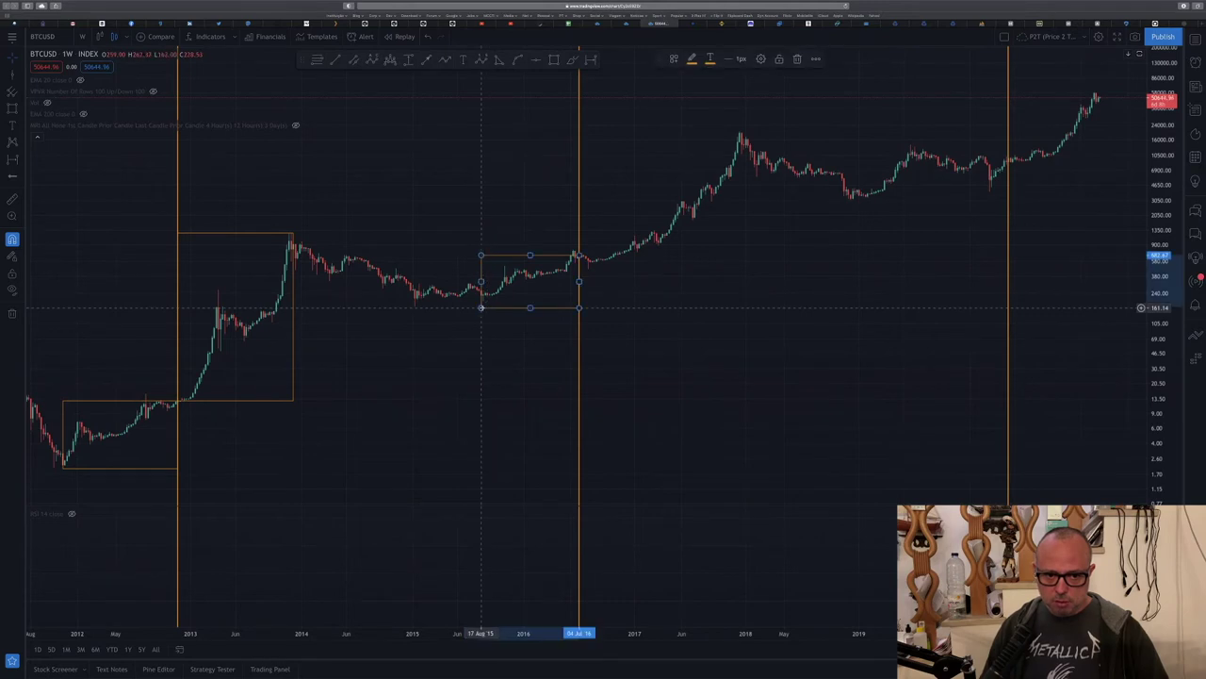
drag(481, 307, 414, 309)
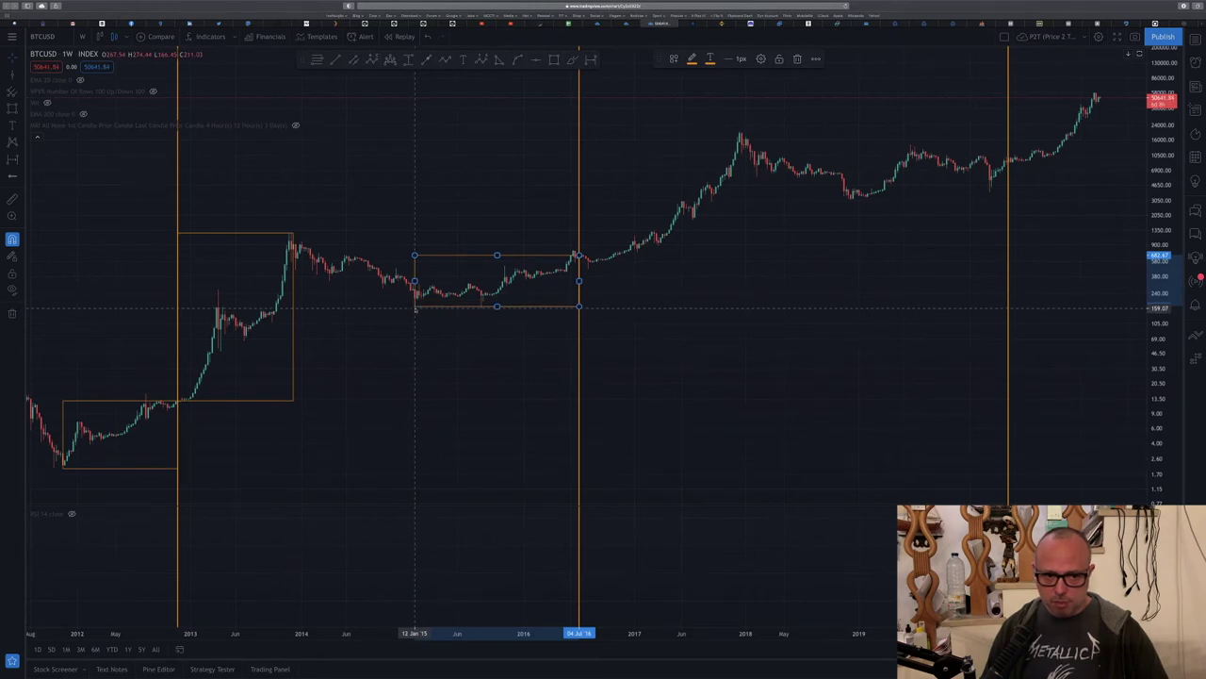
drag(414, 308, 415, 307)
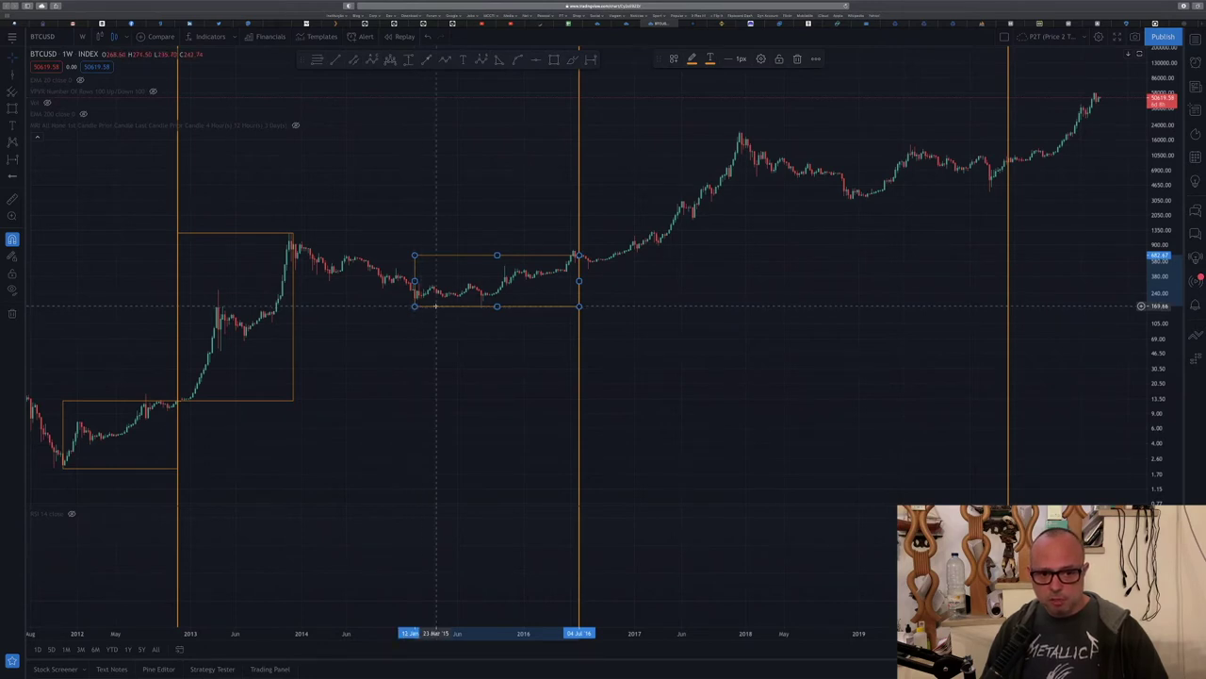
double_click(435, 307)
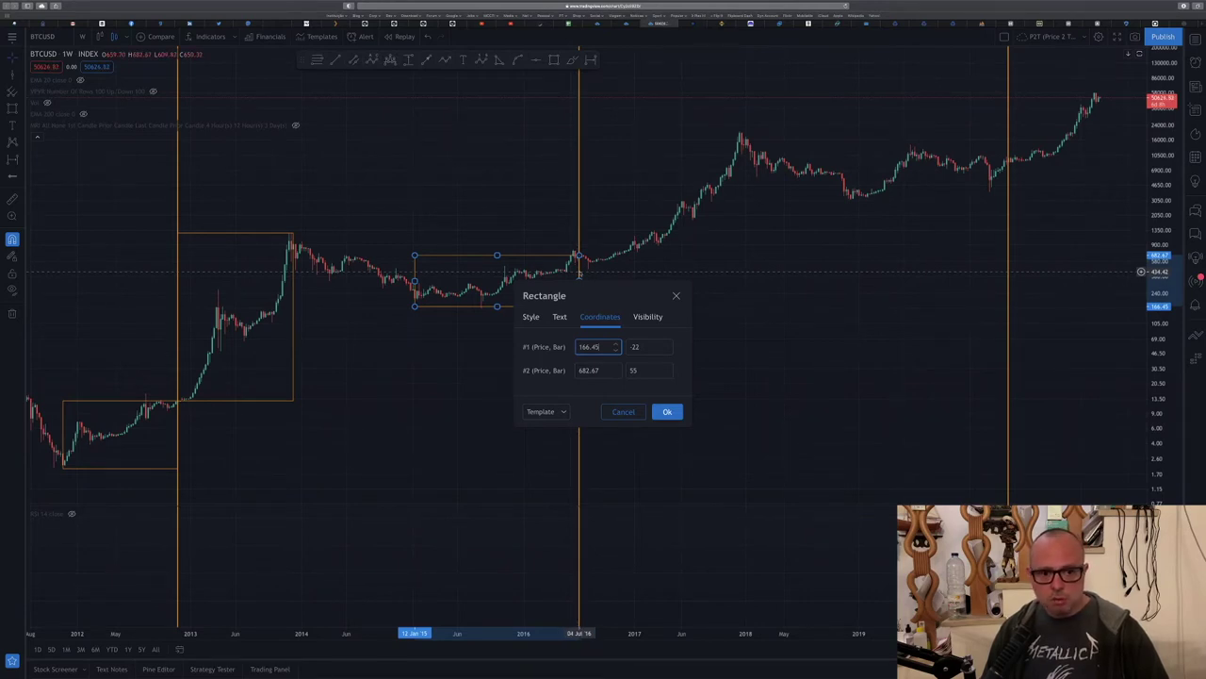
Step: Confirm the rectangle's price bounds of 166.45 and 682.67
click(603, 371)
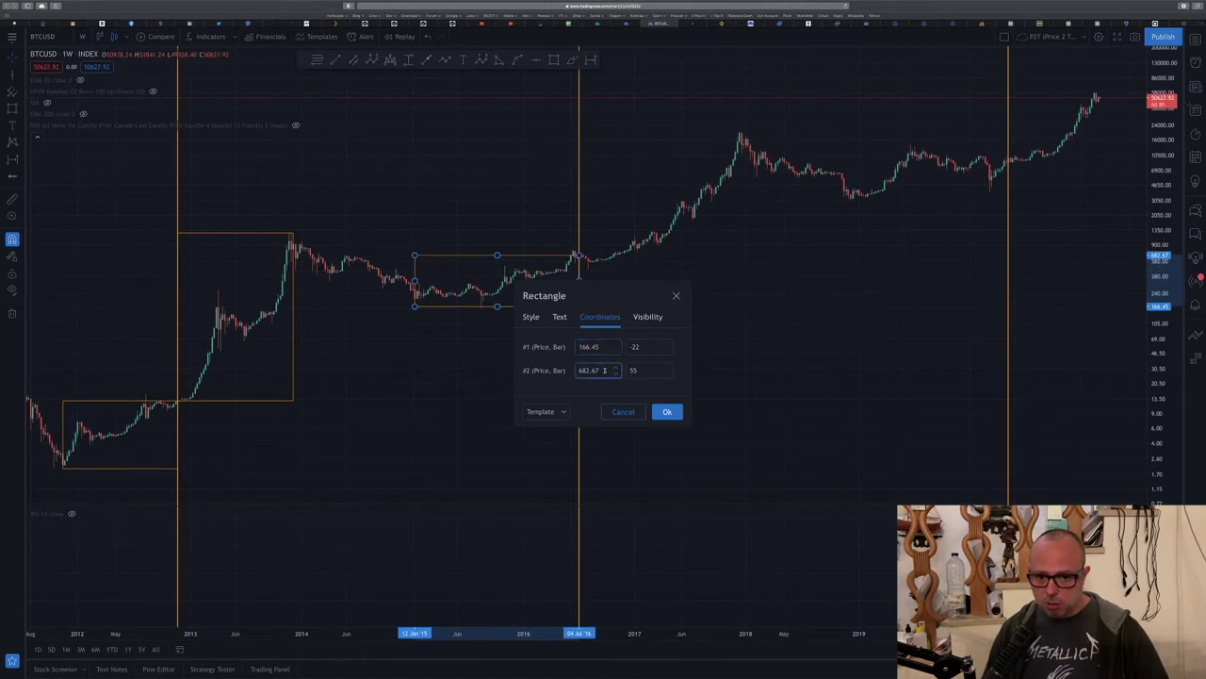
click(667, 411)
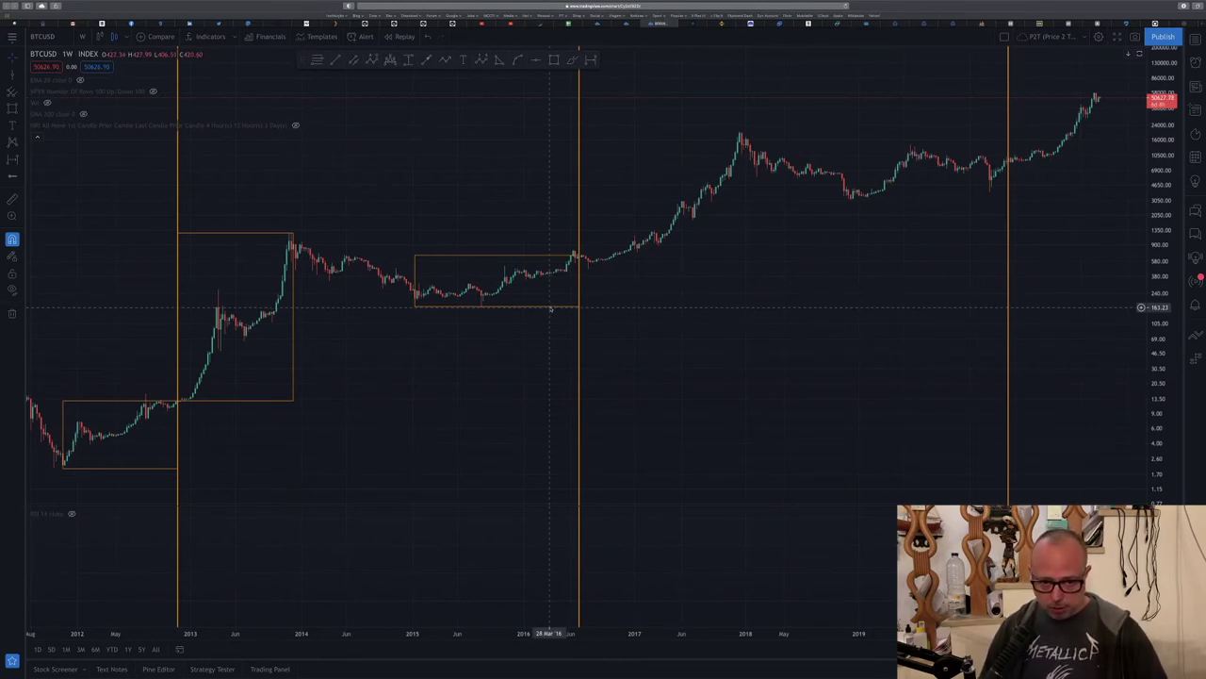
Step: Duplicate the rectangle and align the copy's left edge with the July 2016 halving line
drag(547, 305, 733, 259)
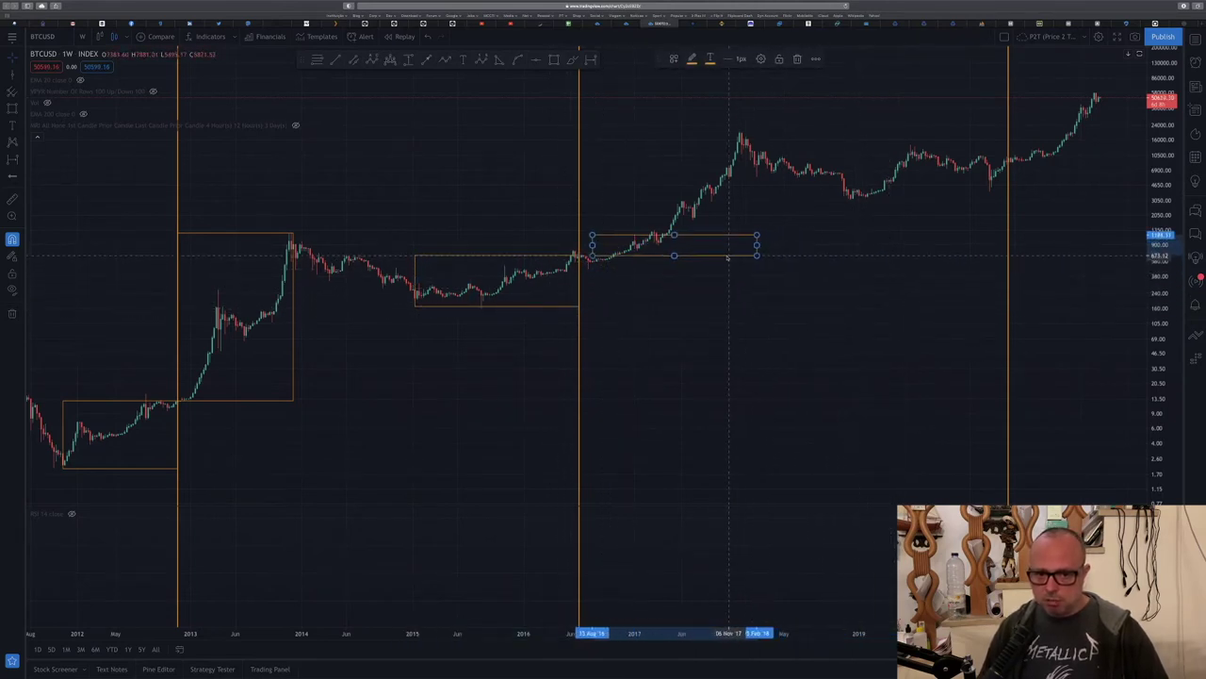
drag(730, 255, 716, 254)
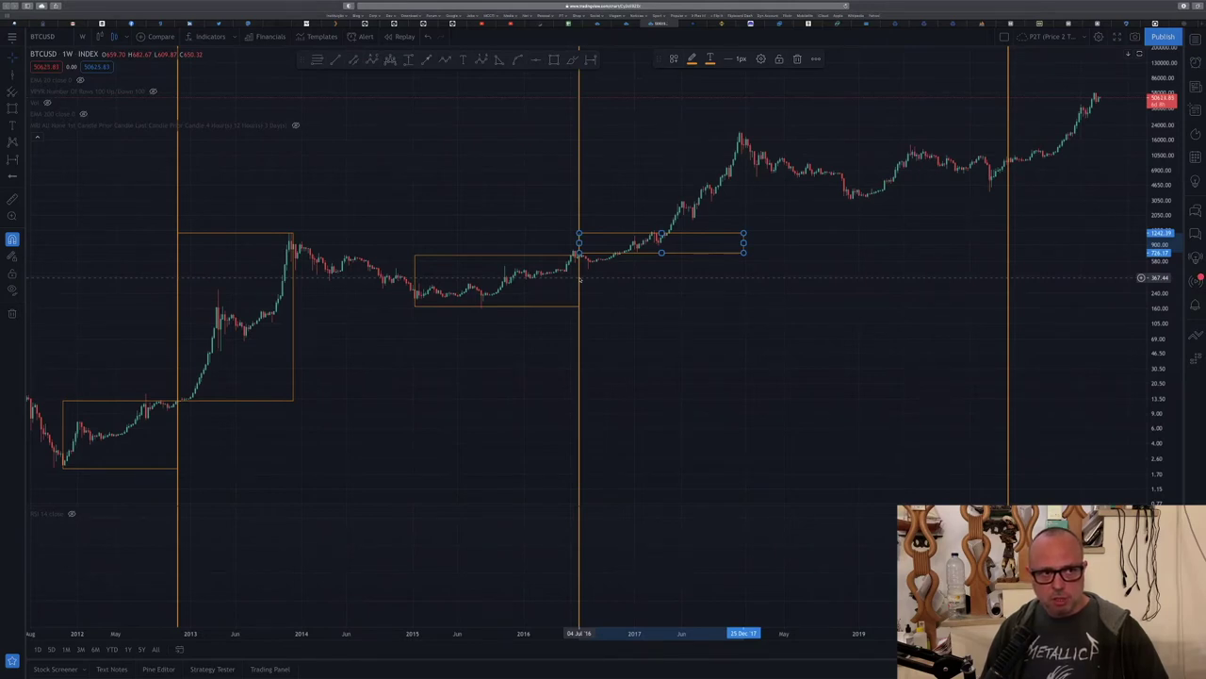
Step: Set the fourth rectangle's bottom price to 682.67 at bar 55
double_click(680, 253)
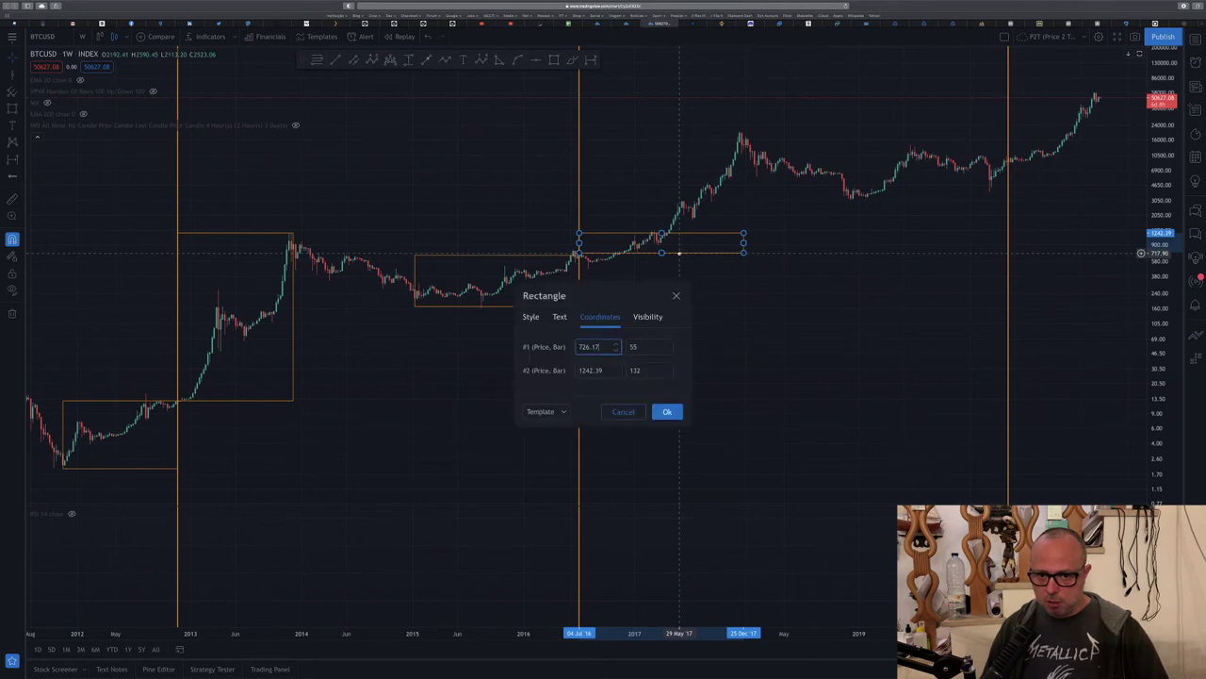
double_click(603, 346)
key(BackSpace)
text(682.67)
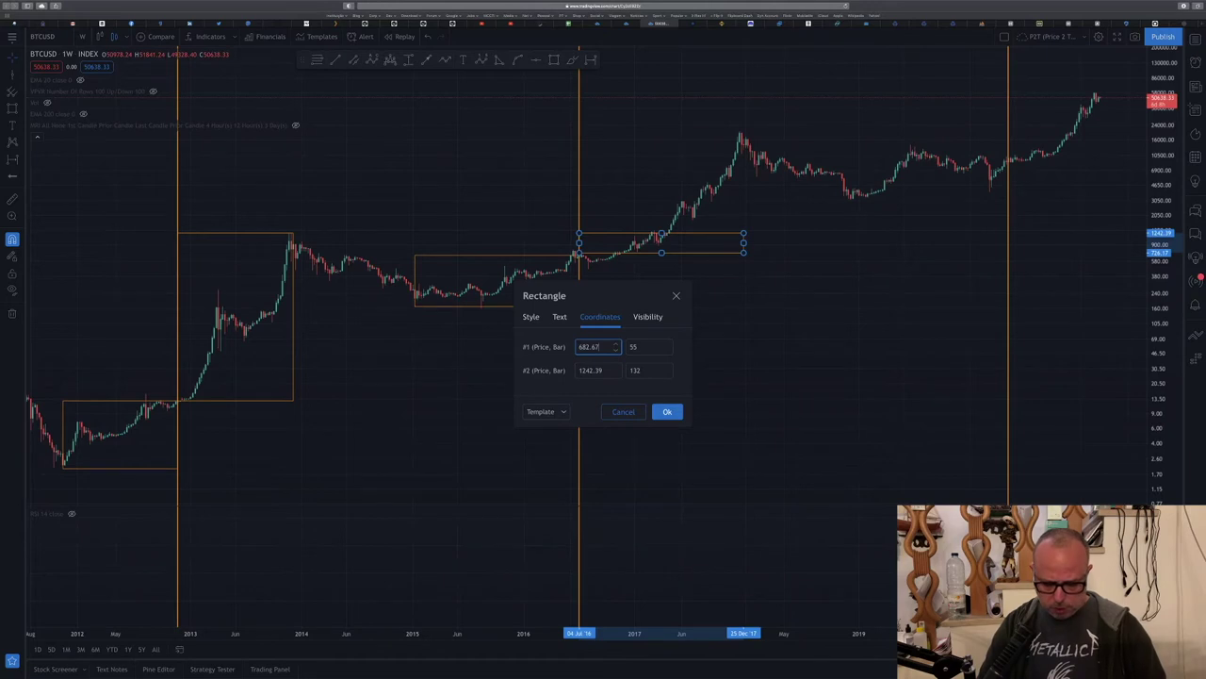
click(667, 412)
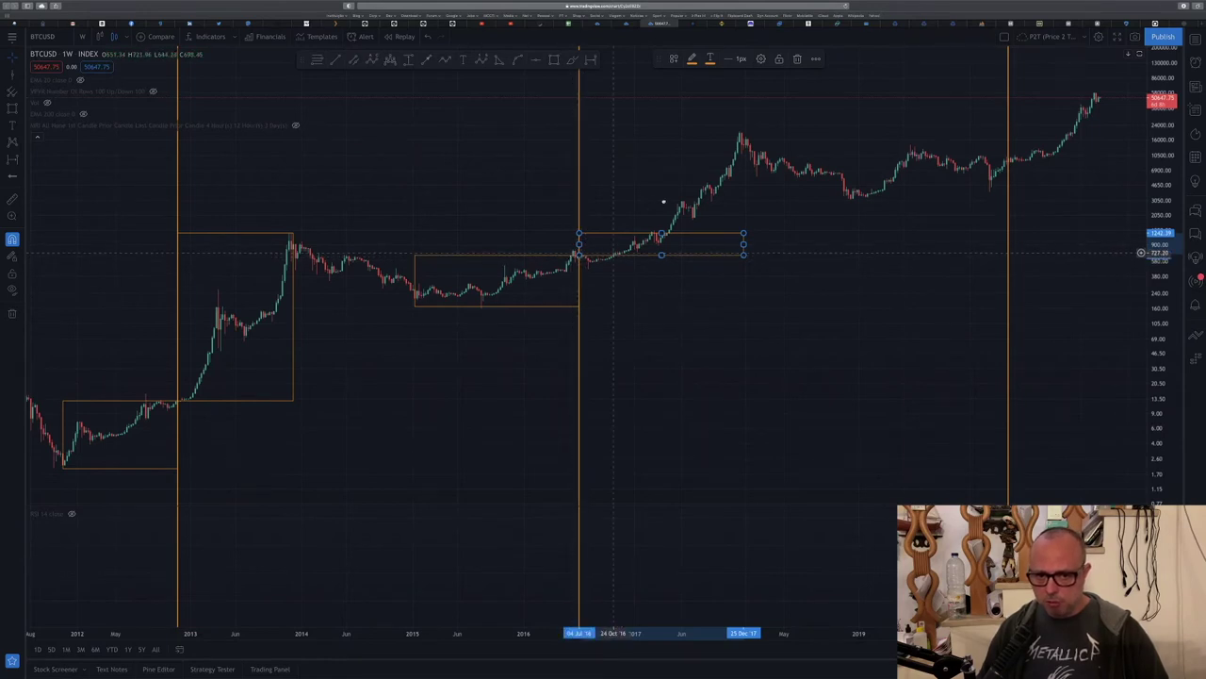
Step: Stretch the fourth rectangle up to the December 2017 peak with a top price of 19804.25
drag(661, 233, 664, 134)
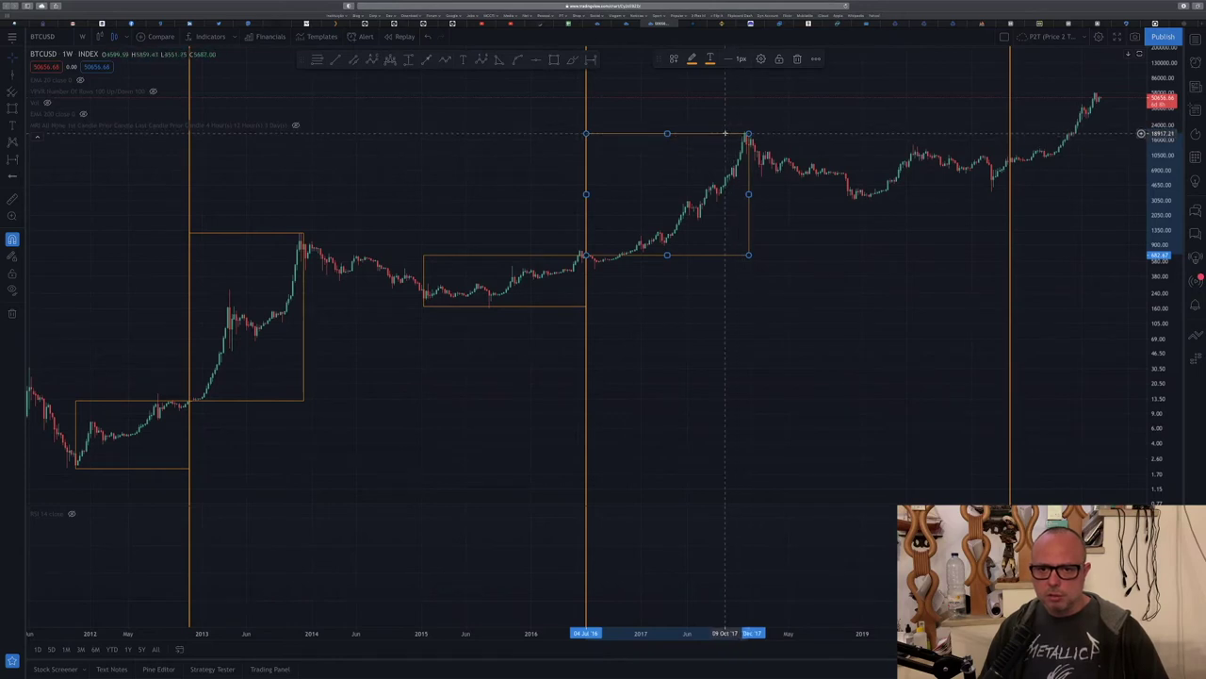
double_click(724, 134)
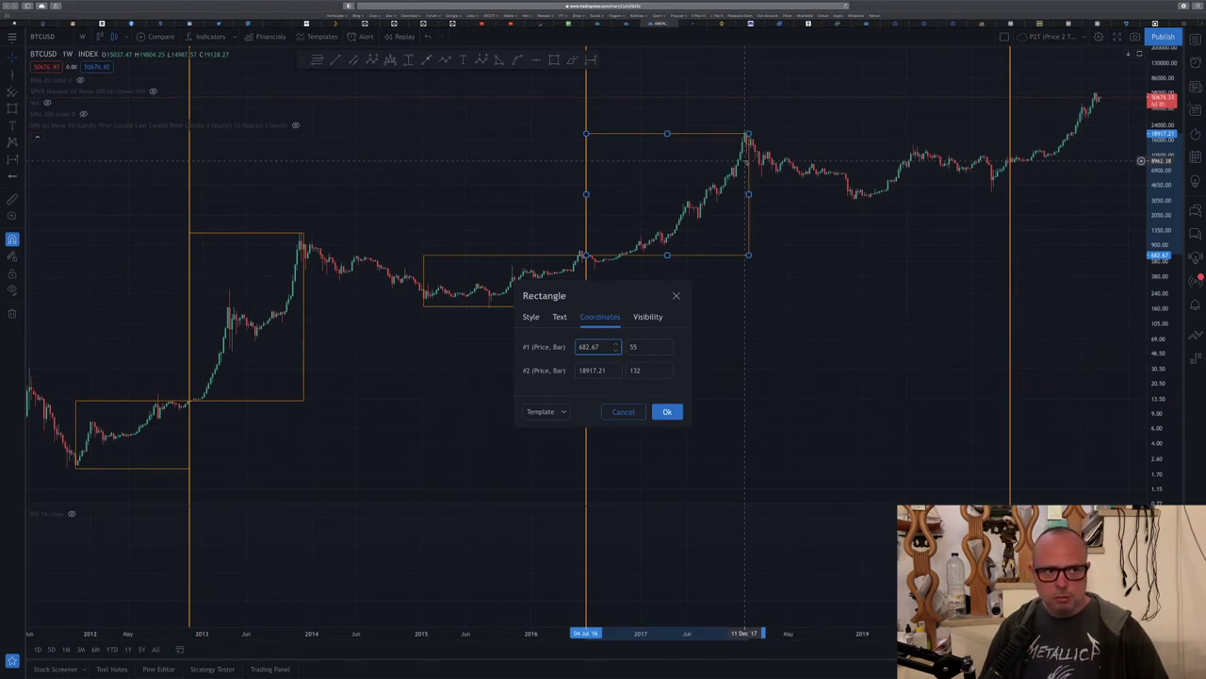
click(606, 371)
text(19804.25)
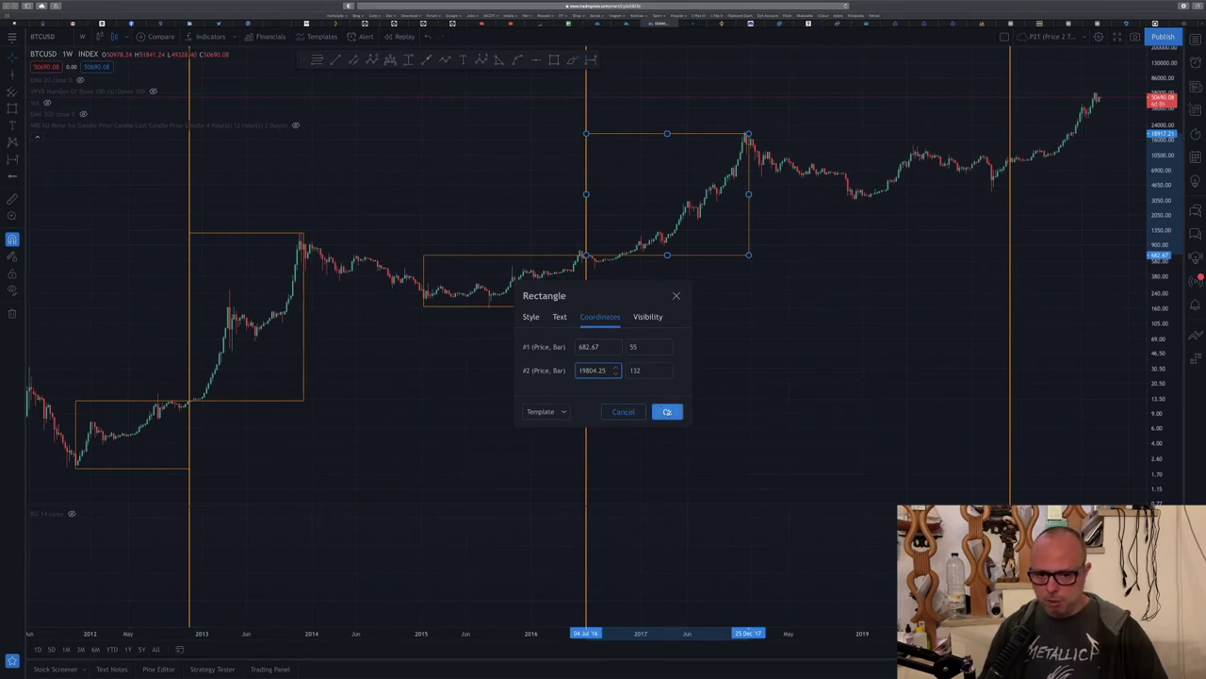
click(660, 411)
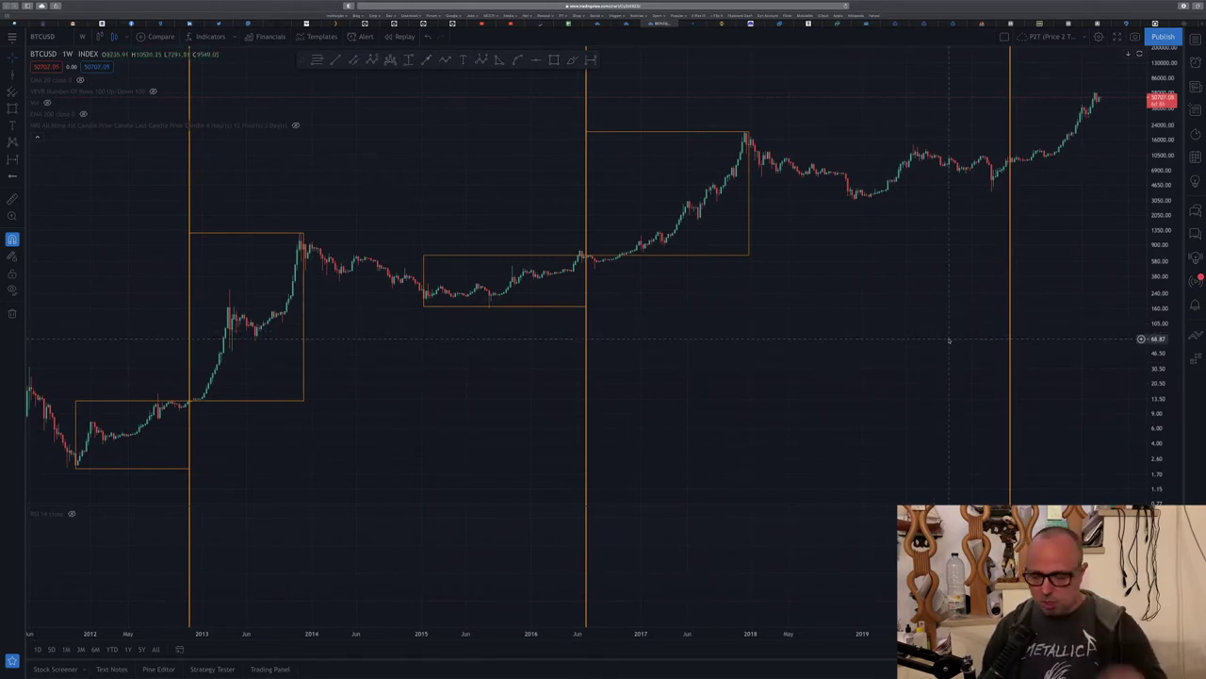
Step: Pan the chart and compress the price scale for headroom above the highs, then open the watchlist
drag(948, 340, 888, 339)
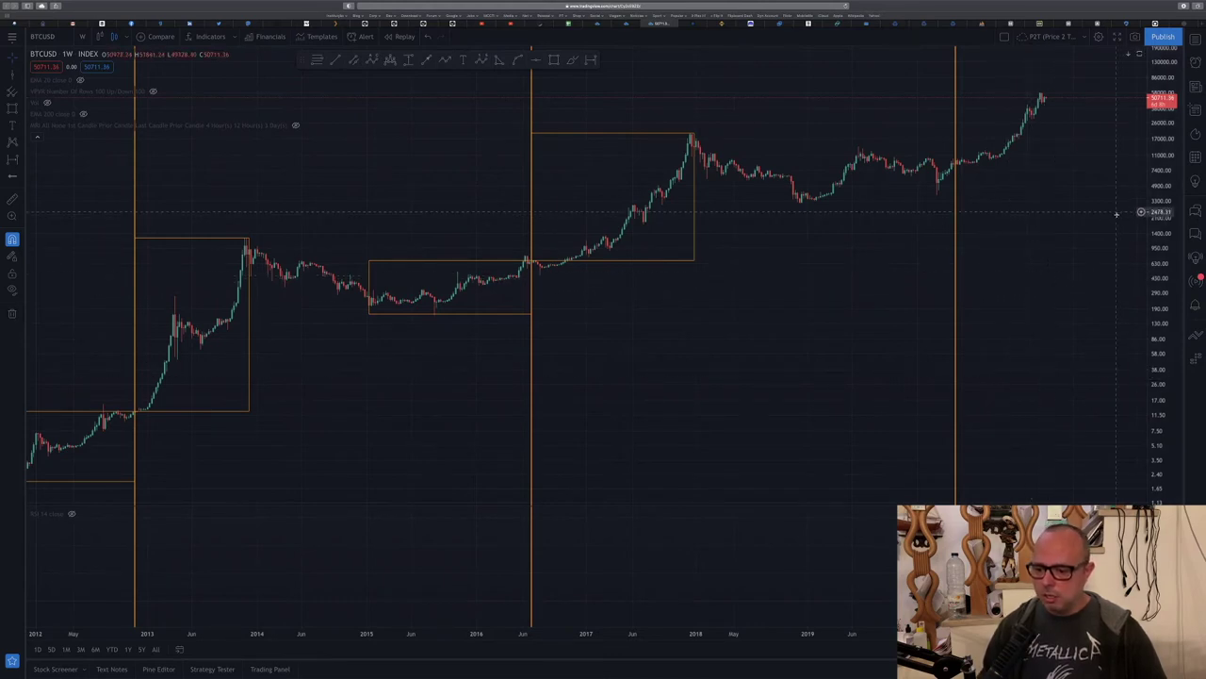
drag(1164, 164, 1168, 245)
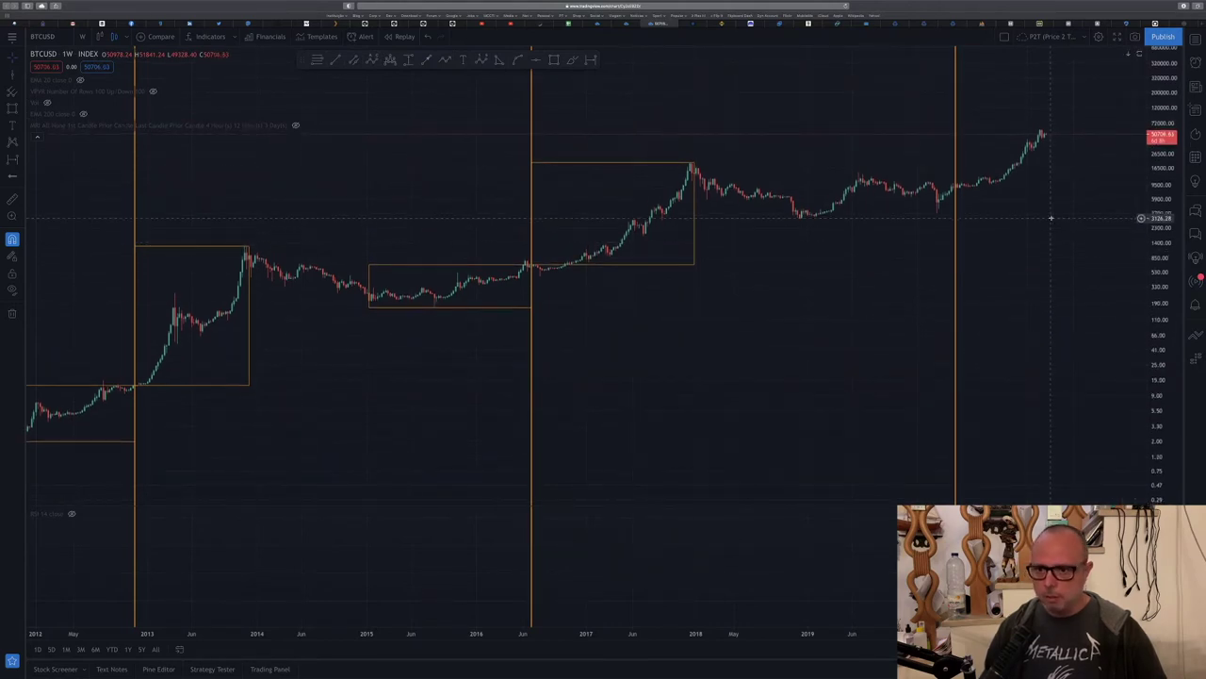
drag(1051, 219, 1048, 278)
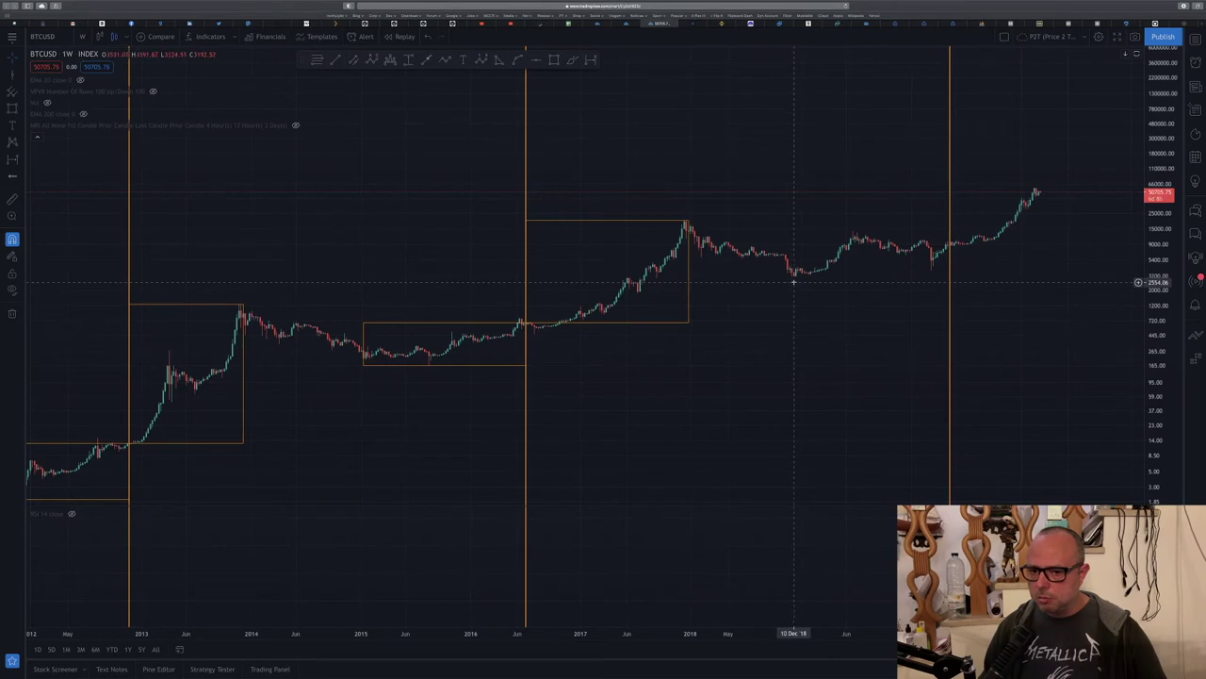
click(1195, 41)
click(1095, 102)
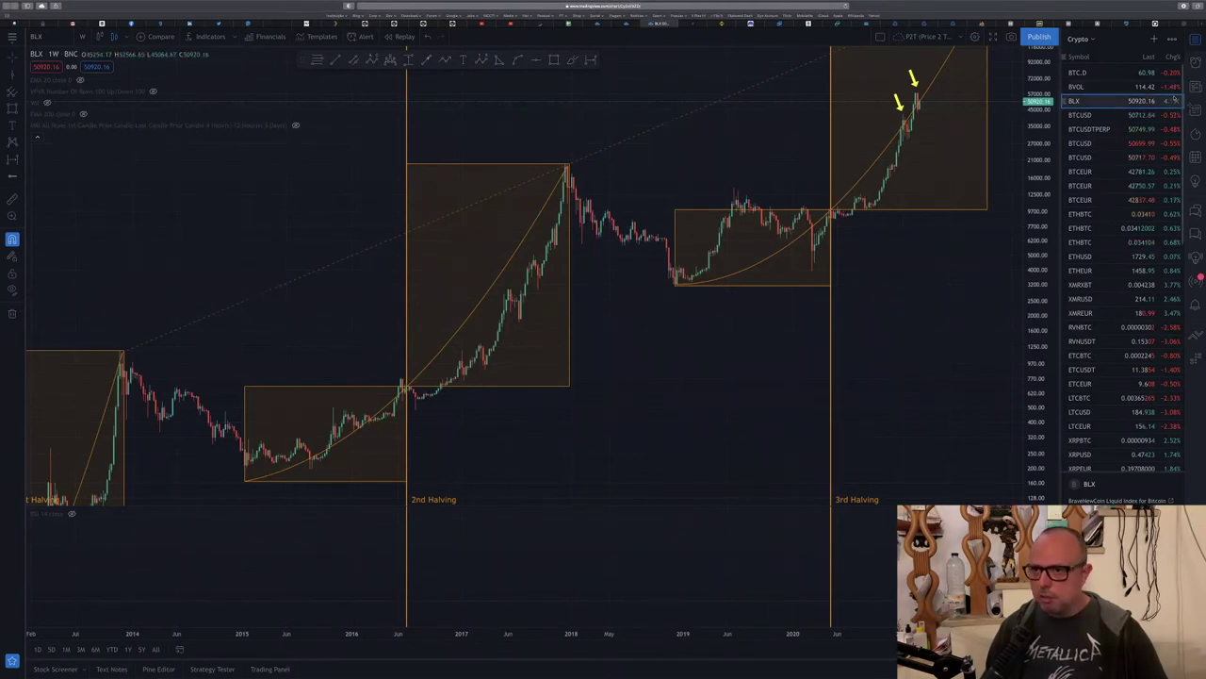
key(Down)
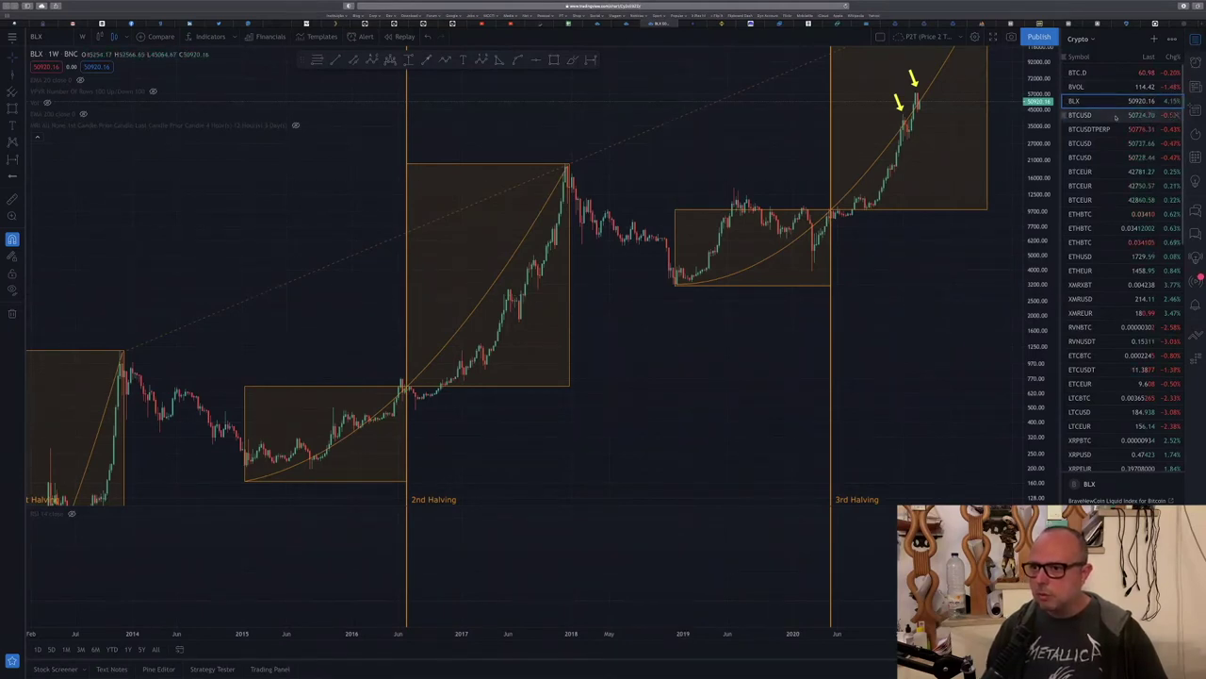
click(1195, 40)
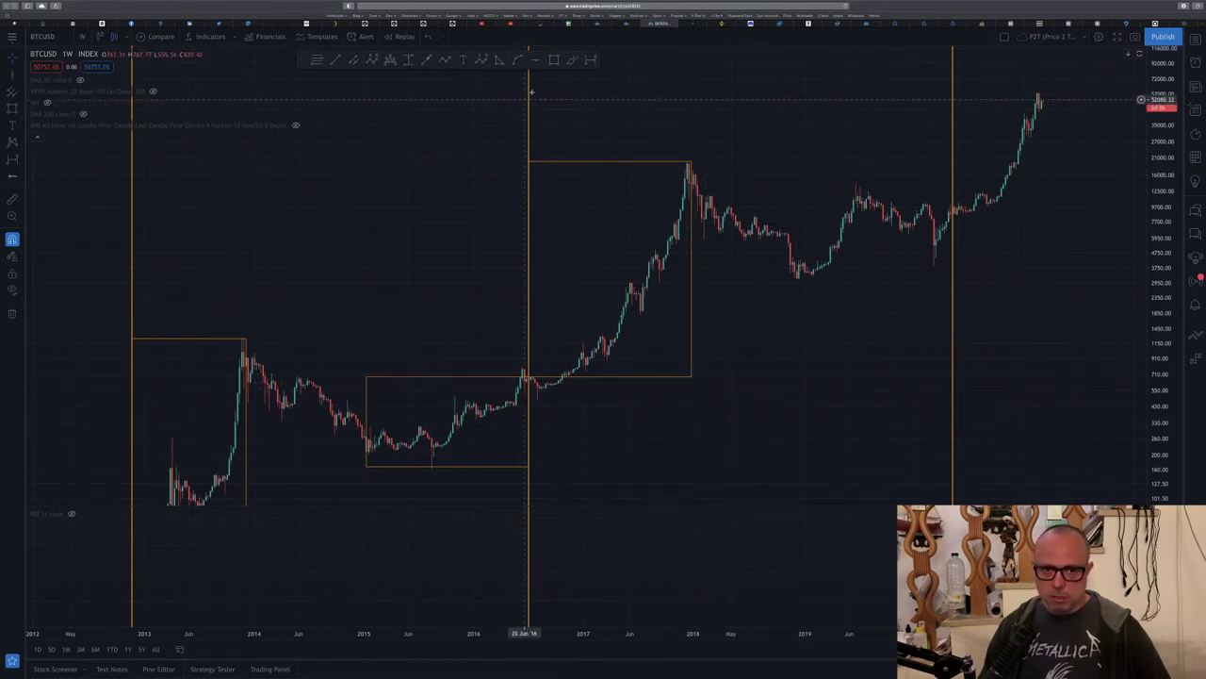
Step: Draw a rectangle from the December 2018 low to the 2020 halving line, with top price 9946.57
click(554, 59)
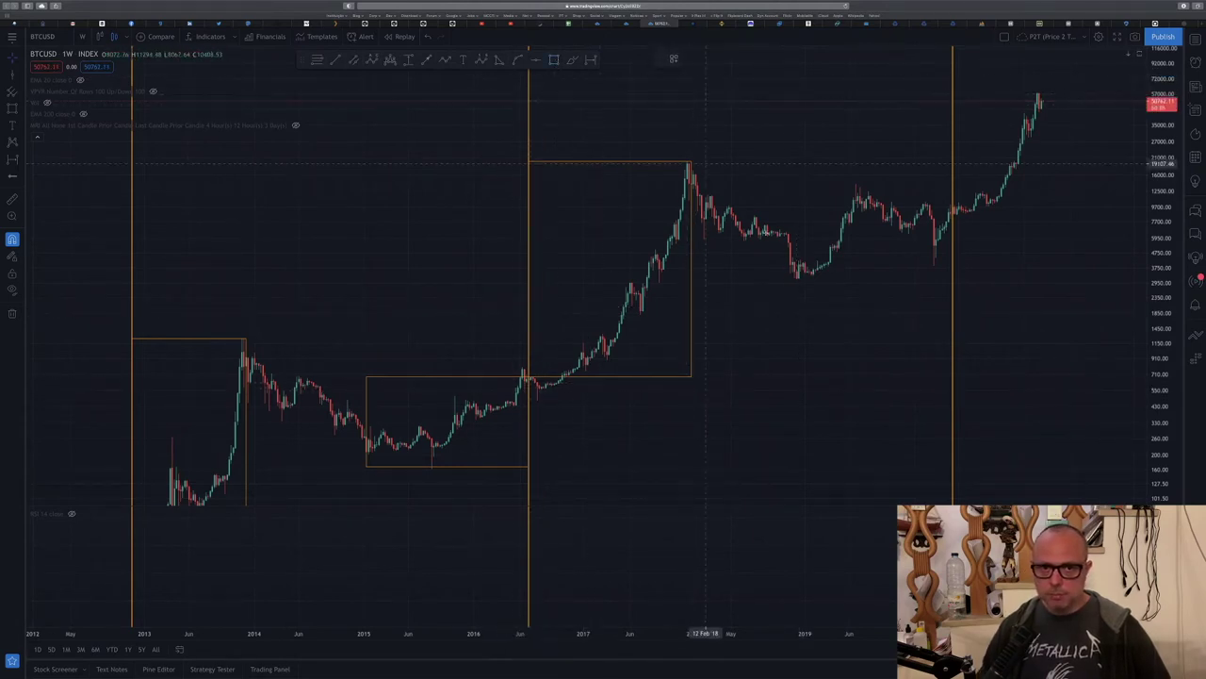
click(797, 280)
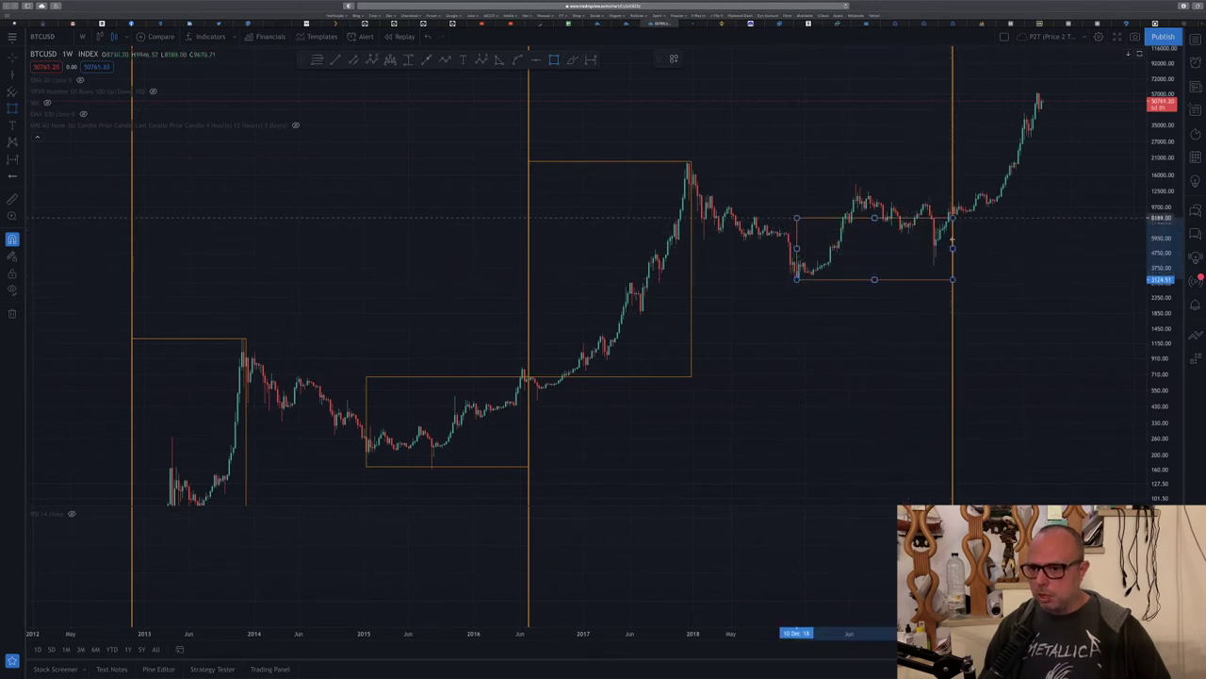
click(952, 218)
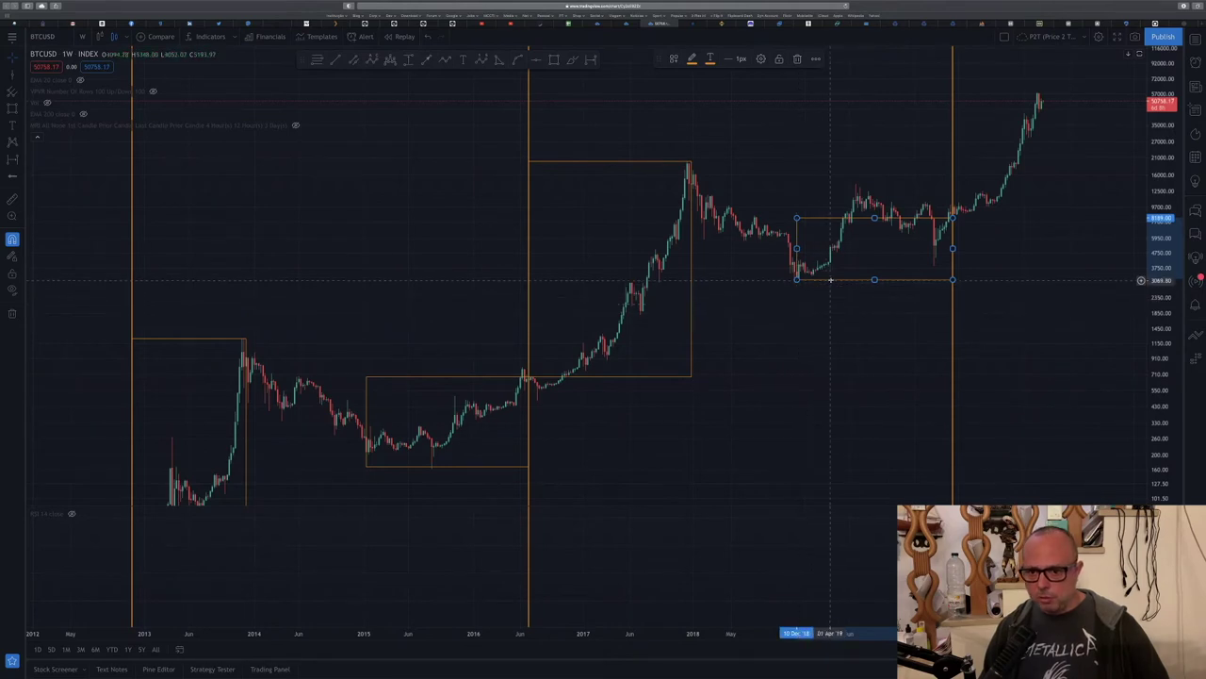
double_click(831, 279)
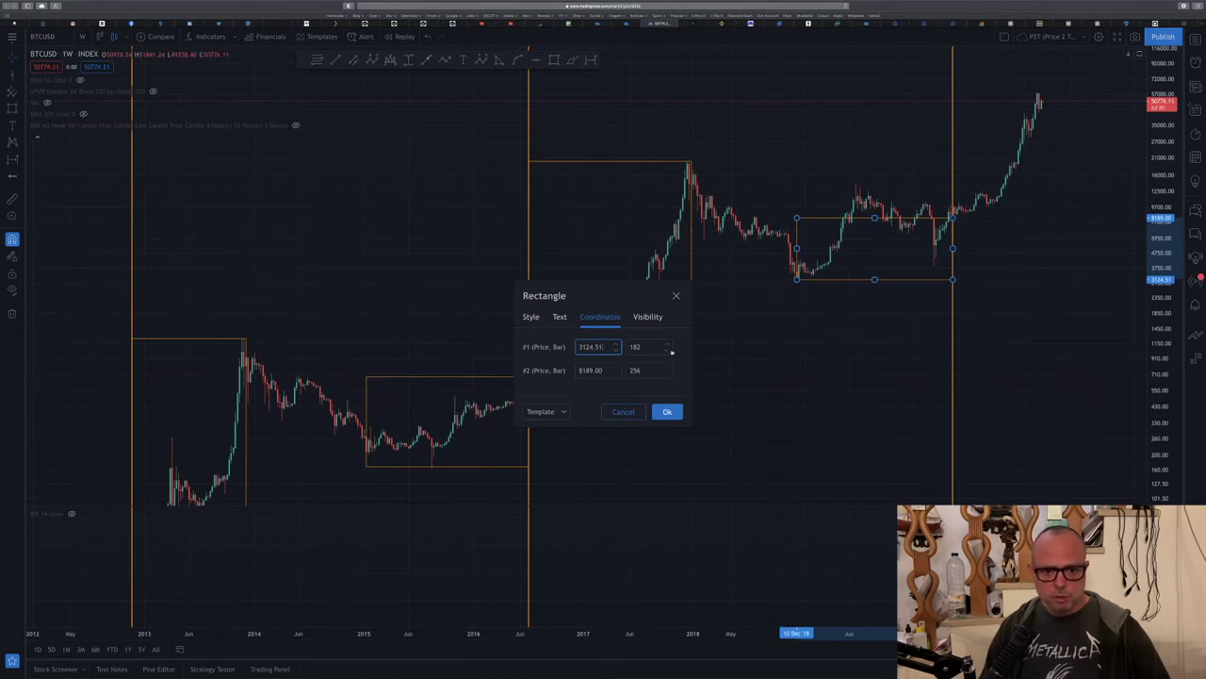
click(594, 369)
text(9946.57)
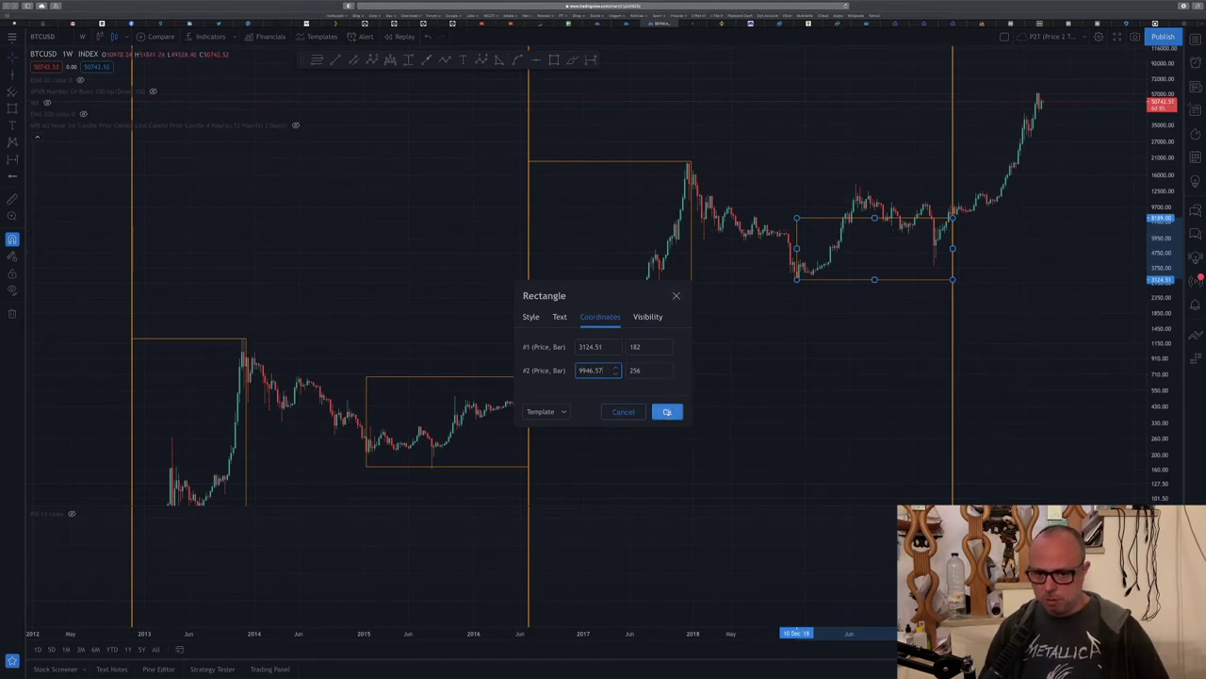
click(667, 412)
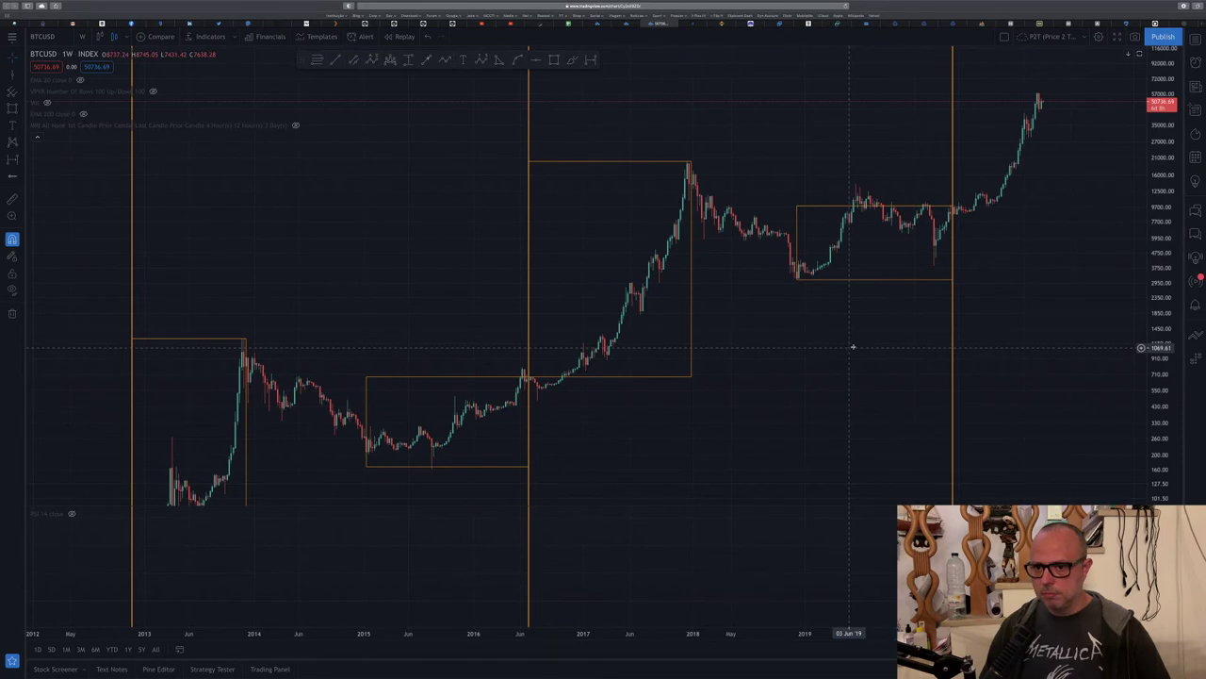
Step: Duplicate the 2018–2020 rectangle up and to the right, and copy its 9946.57 top price
drag(799, 350, 733, 345)
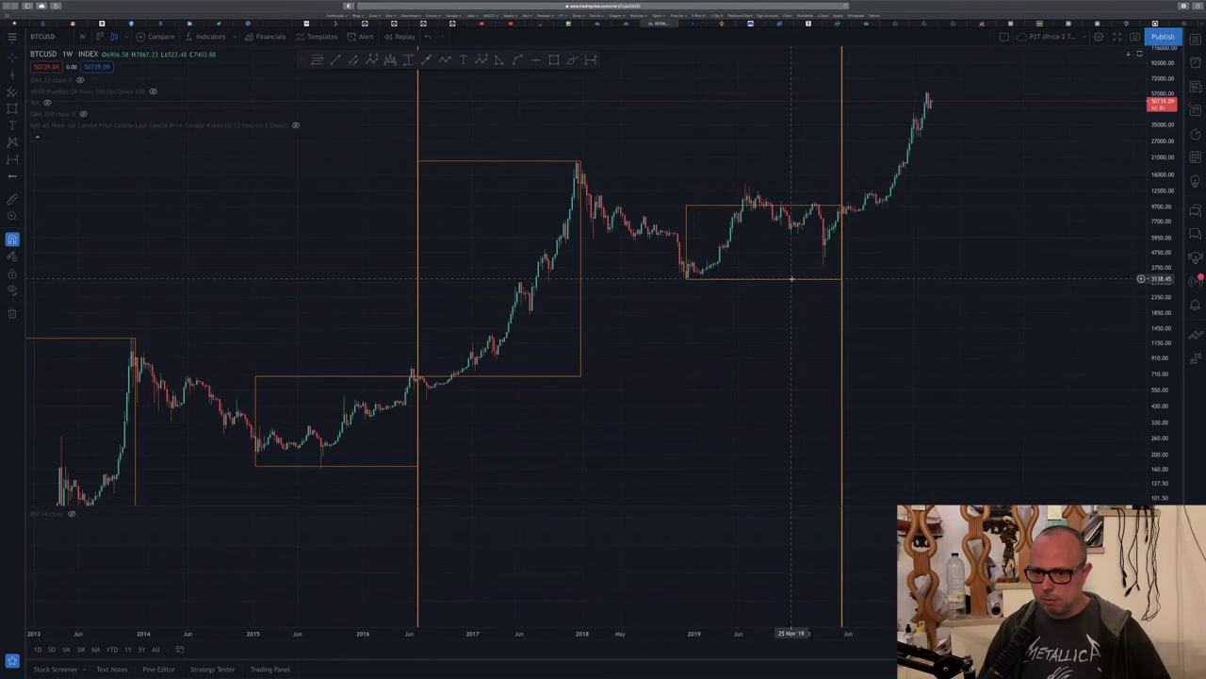
drag(792, 280, 960, 252)
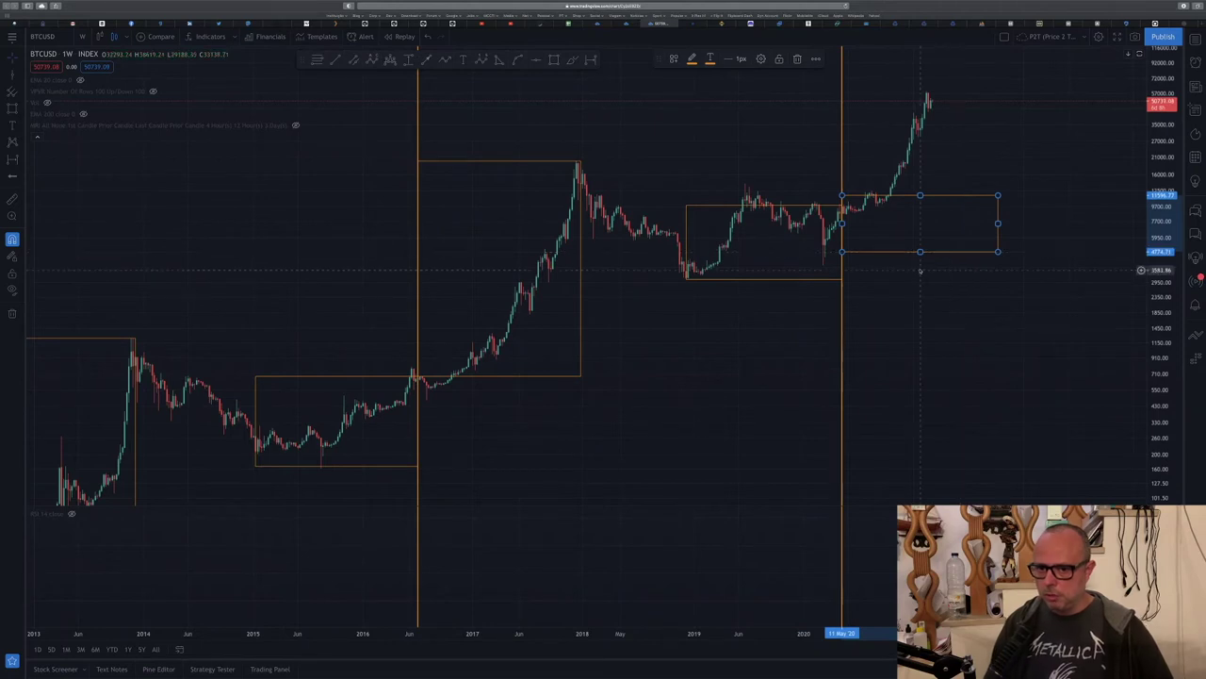
double_click(830, 206)
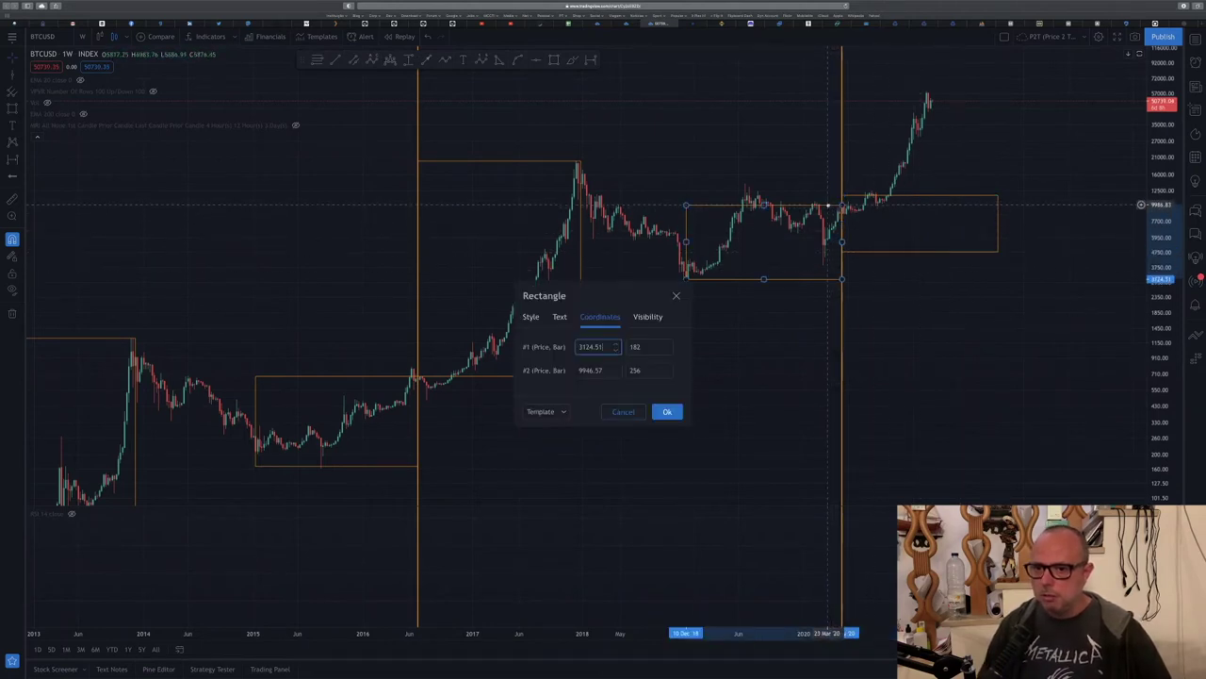
click(601, 371)
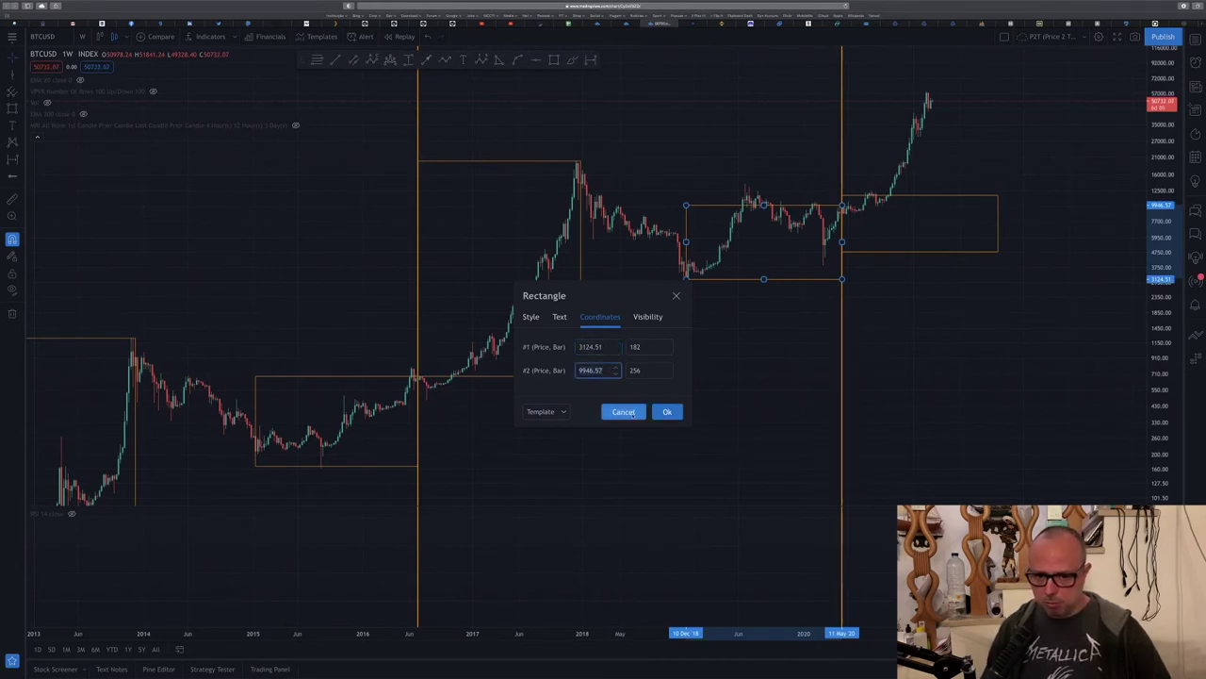
click(624, 412)
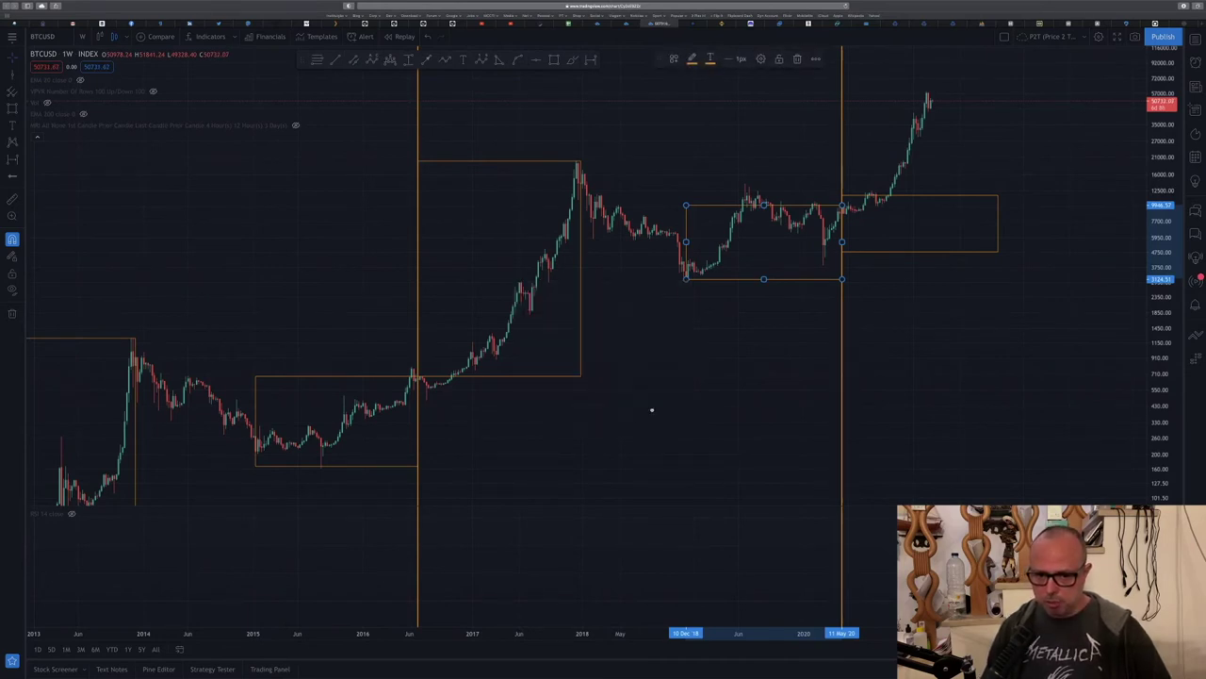
Step: Set the new rectangle's bottom price to 9946.57 and its top to 50000
double_click(908, 252)
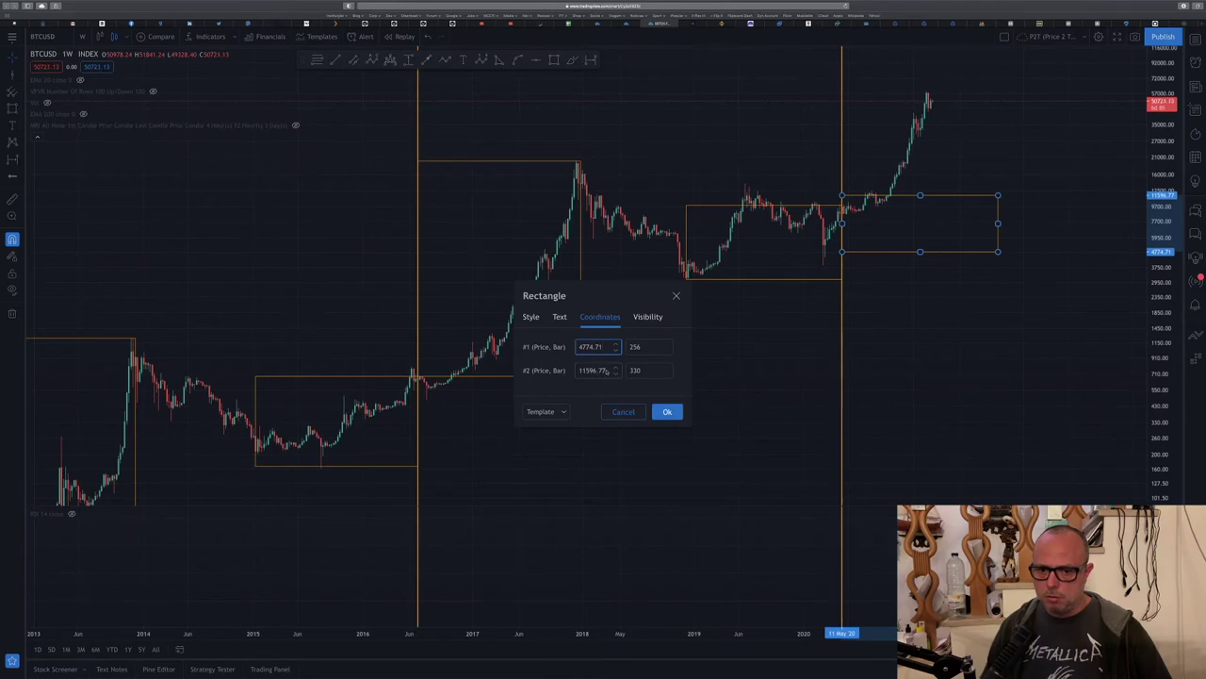
double_click(606, 347)
text(9946.57)
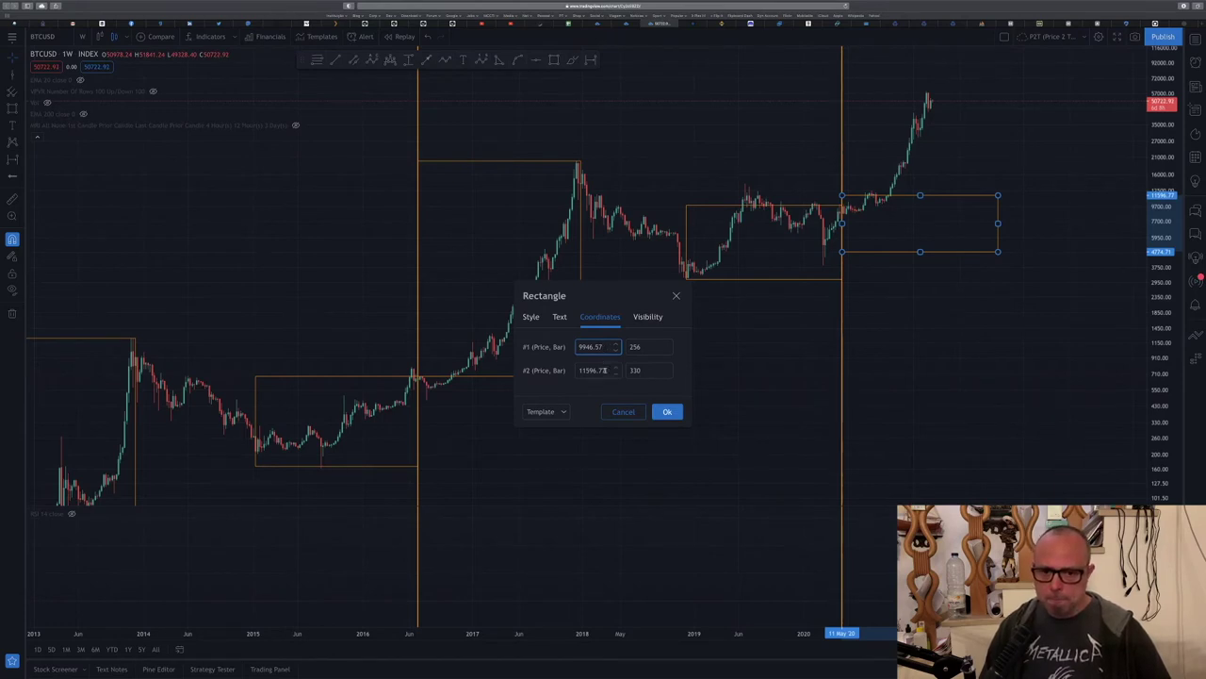
click(605, 371)
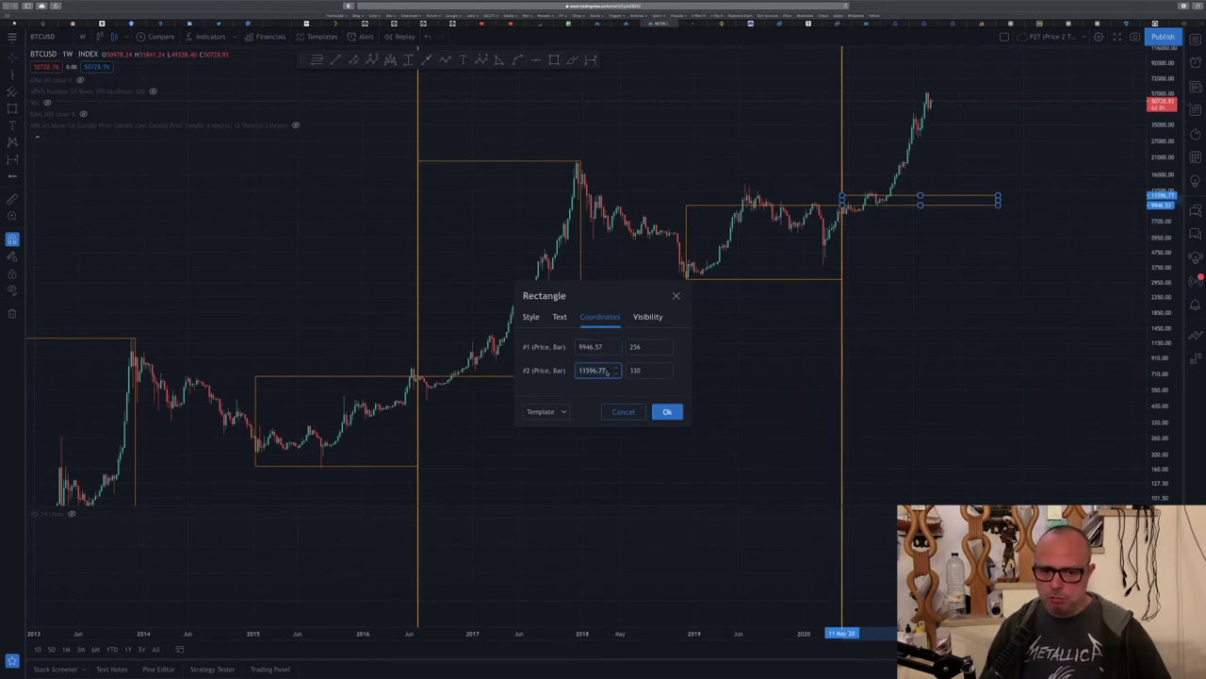
text(50000)
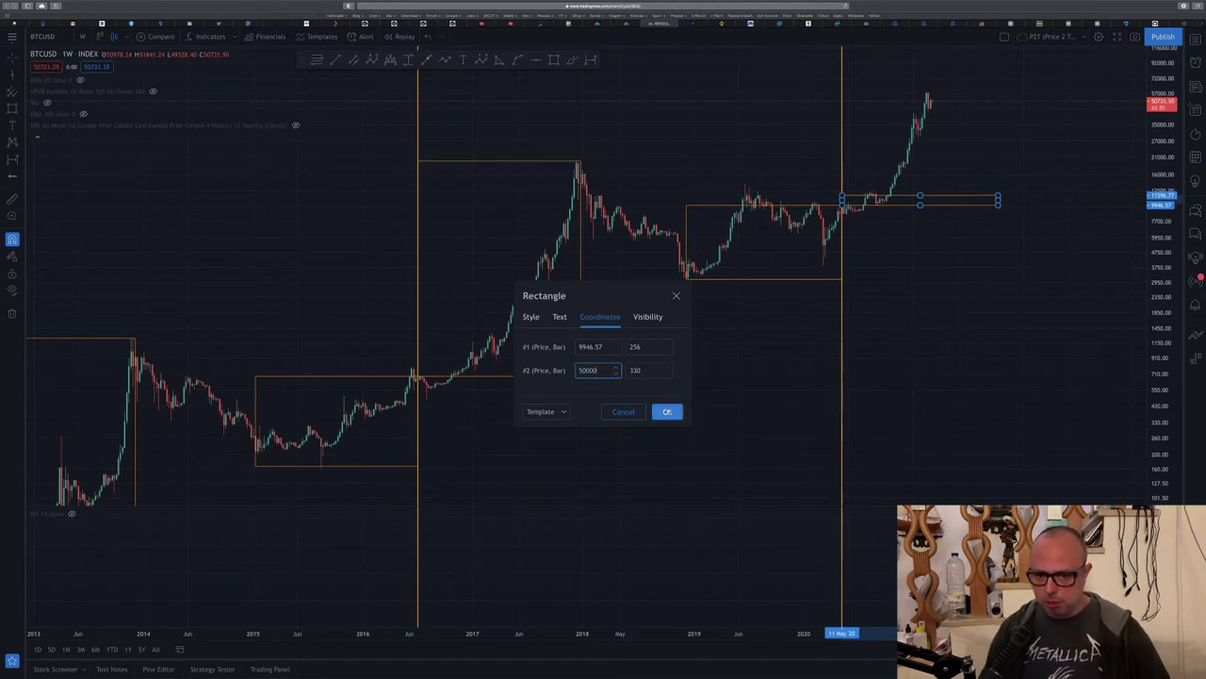
click(666, 411)
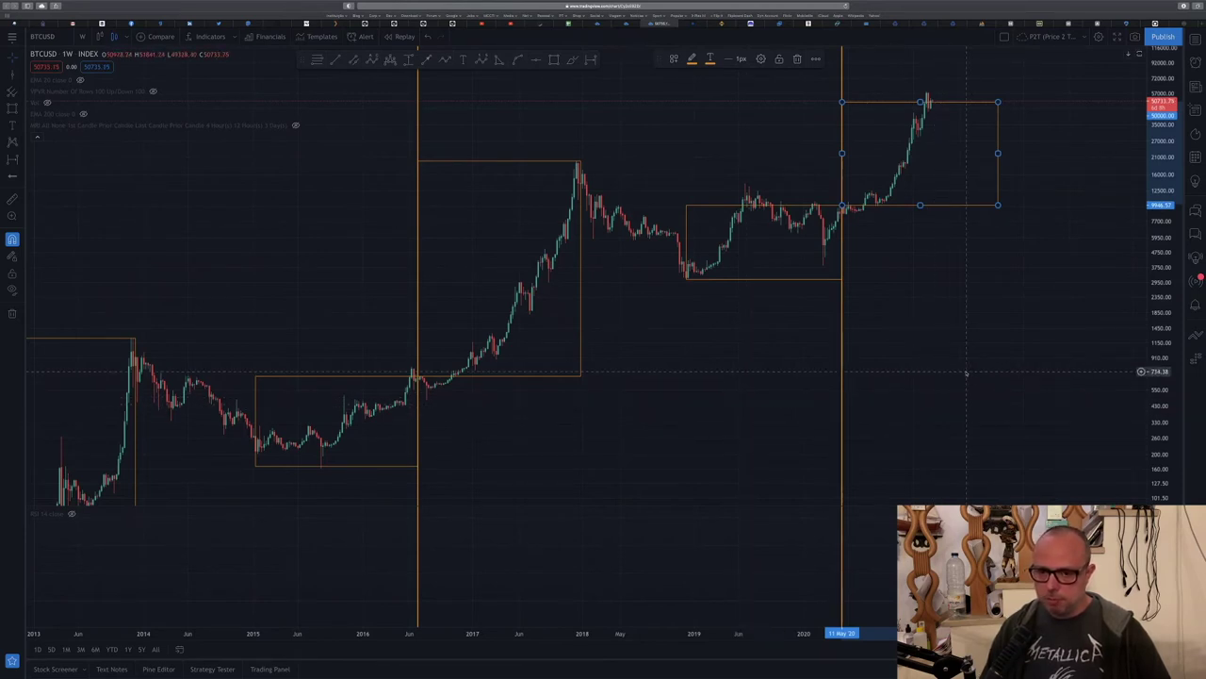
Step: Compress the price scale and zoom out to show all six cycle boxes since 2011
drag(932, 374, 1080, 441)
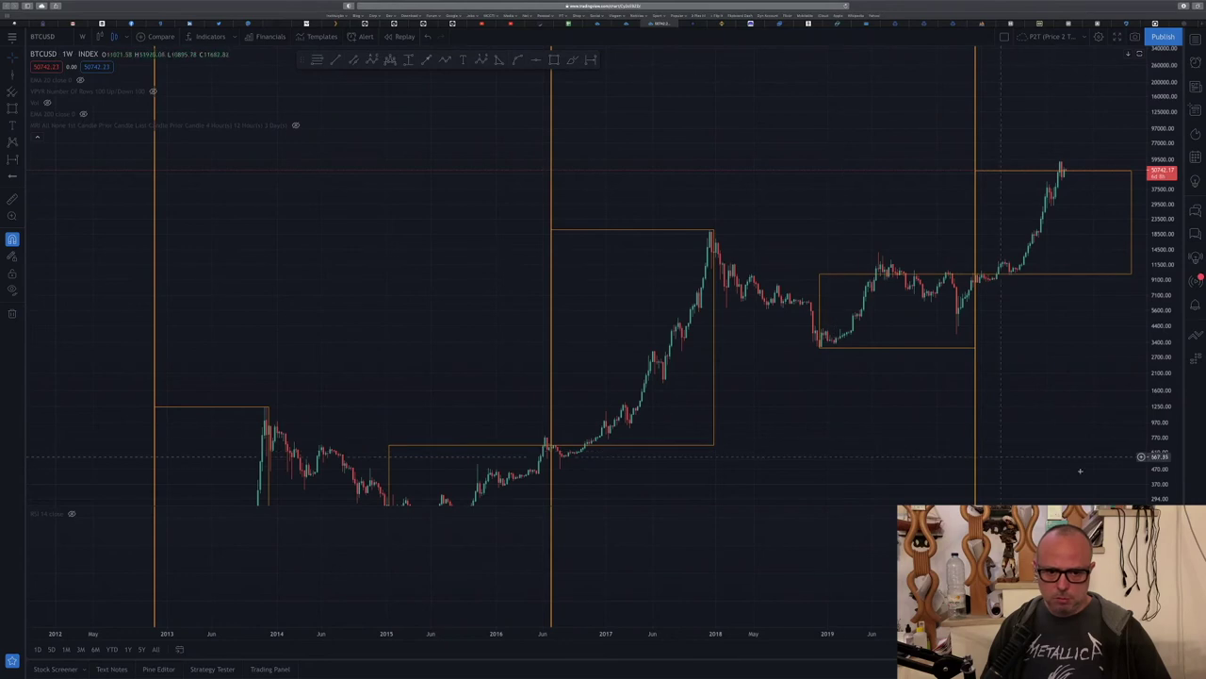
drag(1158, 468, 1166, 484)
drag(1166, 410, 1159, 477)
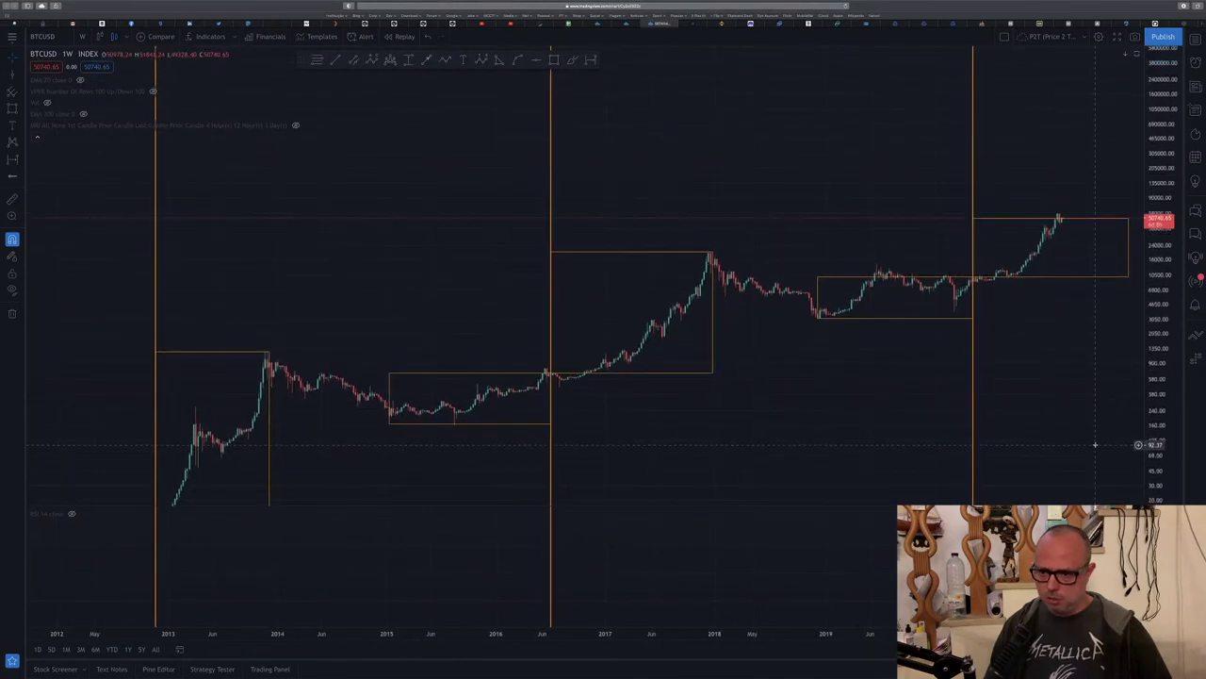
drag(1092, 413, 1094, 335)
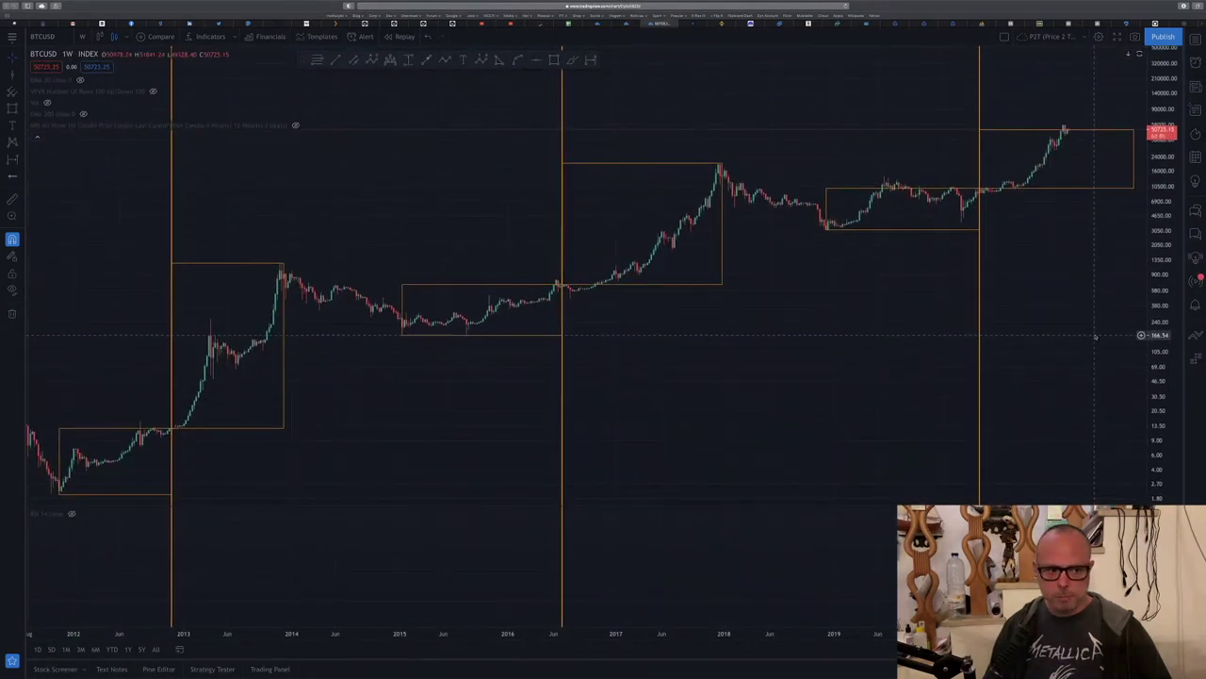
scroll(1095, 336, down, 1)
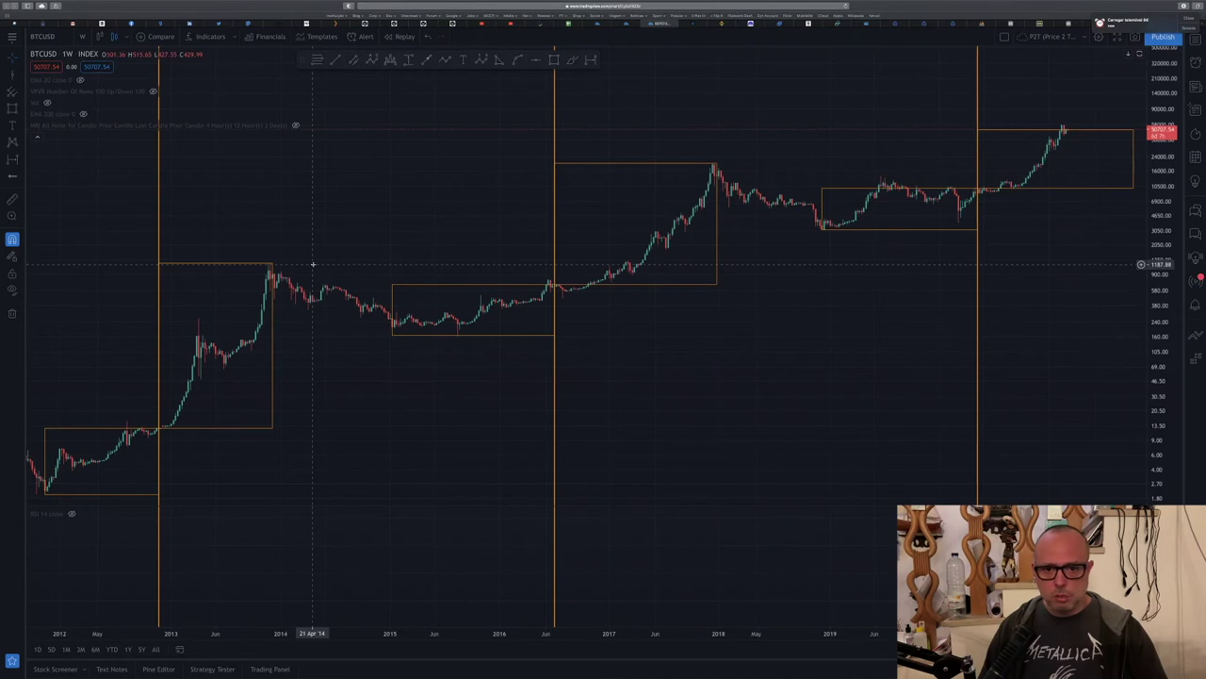
Step: Draw a trend line from the 2013 peak through the December 2017 top, extending past 2020
click(21, 75)
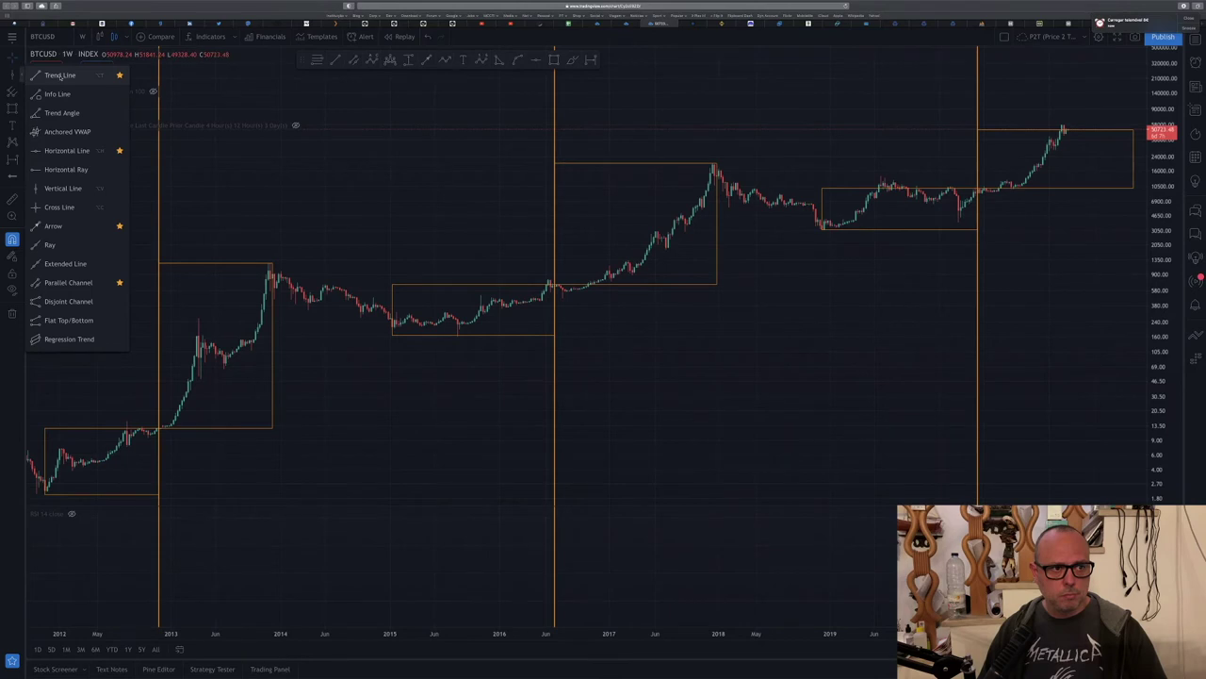
click(59, 75)
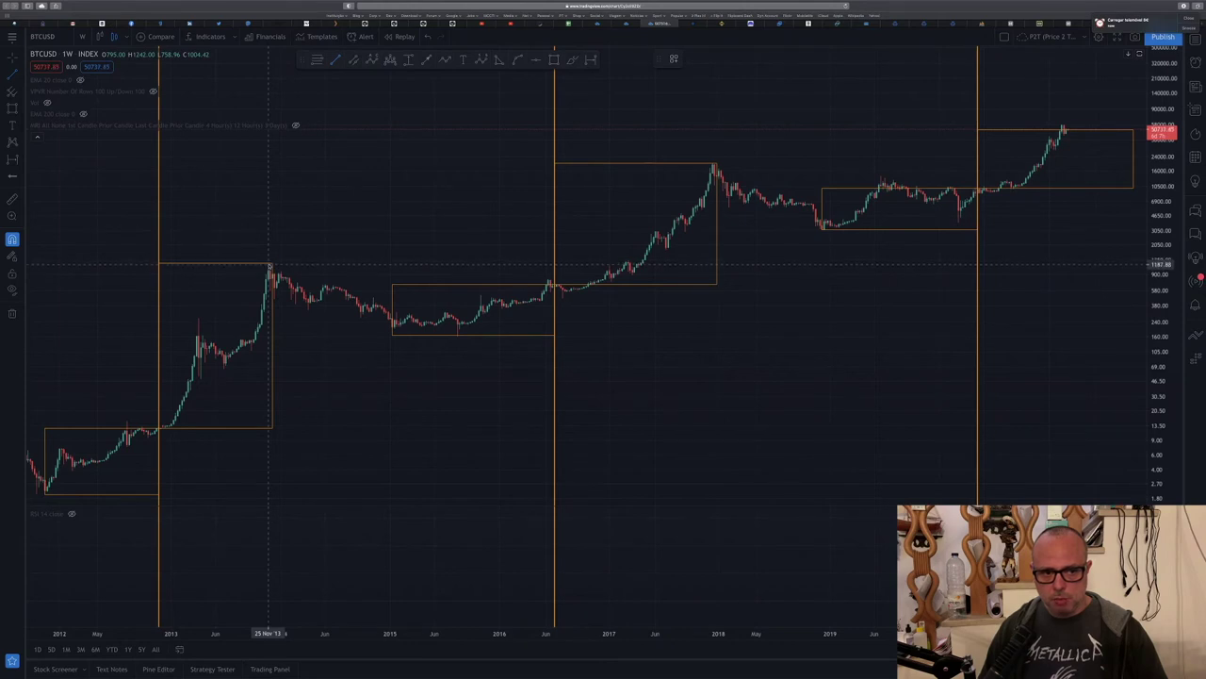
click(269, 265)
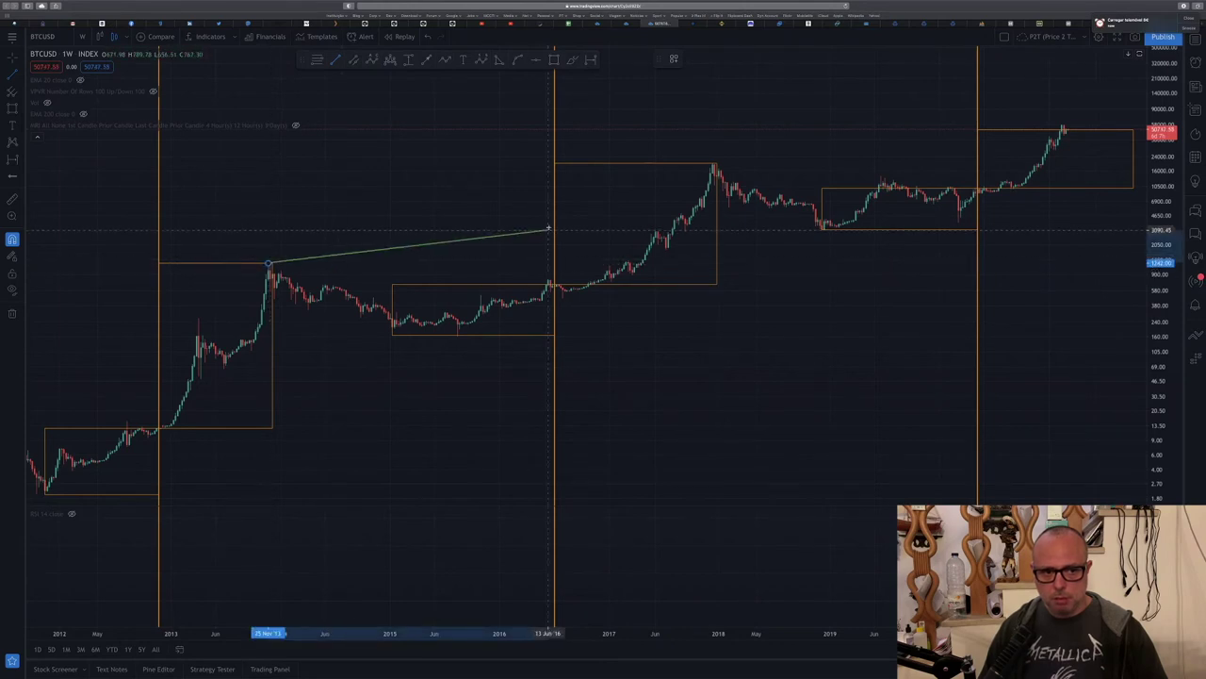
click(1005, 82)
mouse_move(1004, 82)
mouse_down()
mouse_move(1117, 64)
mouse_move(1099, 68)
mouse_up()
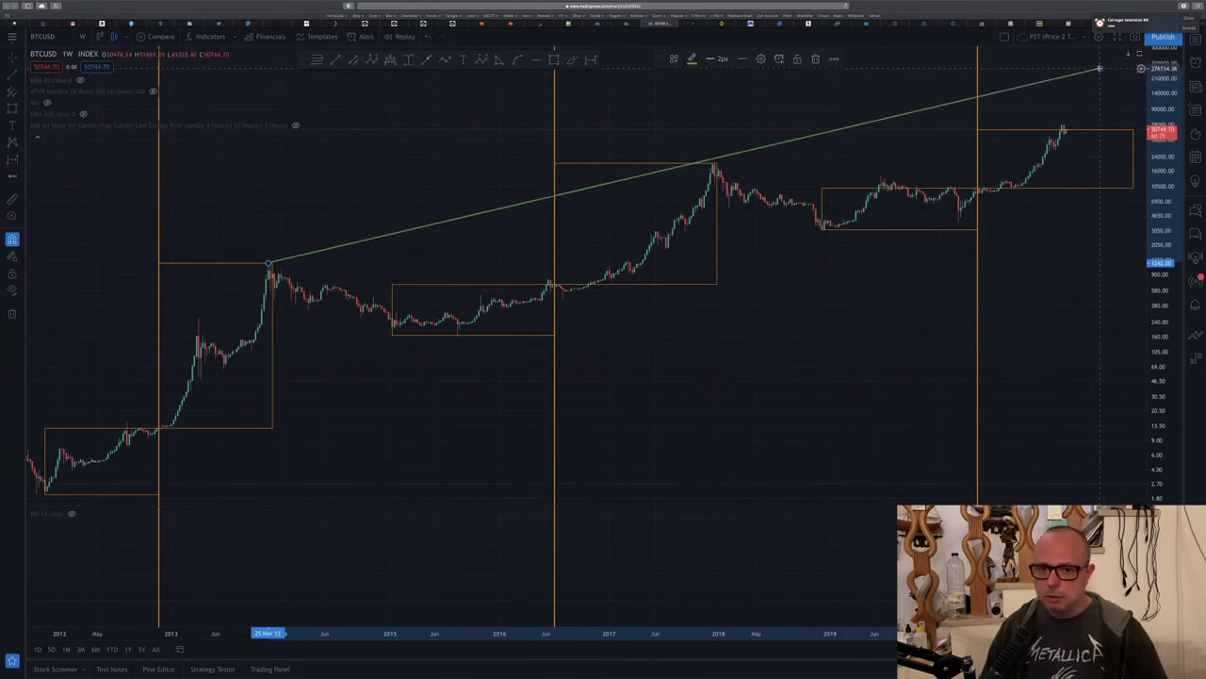
drag(1042, 329, 894, 394)
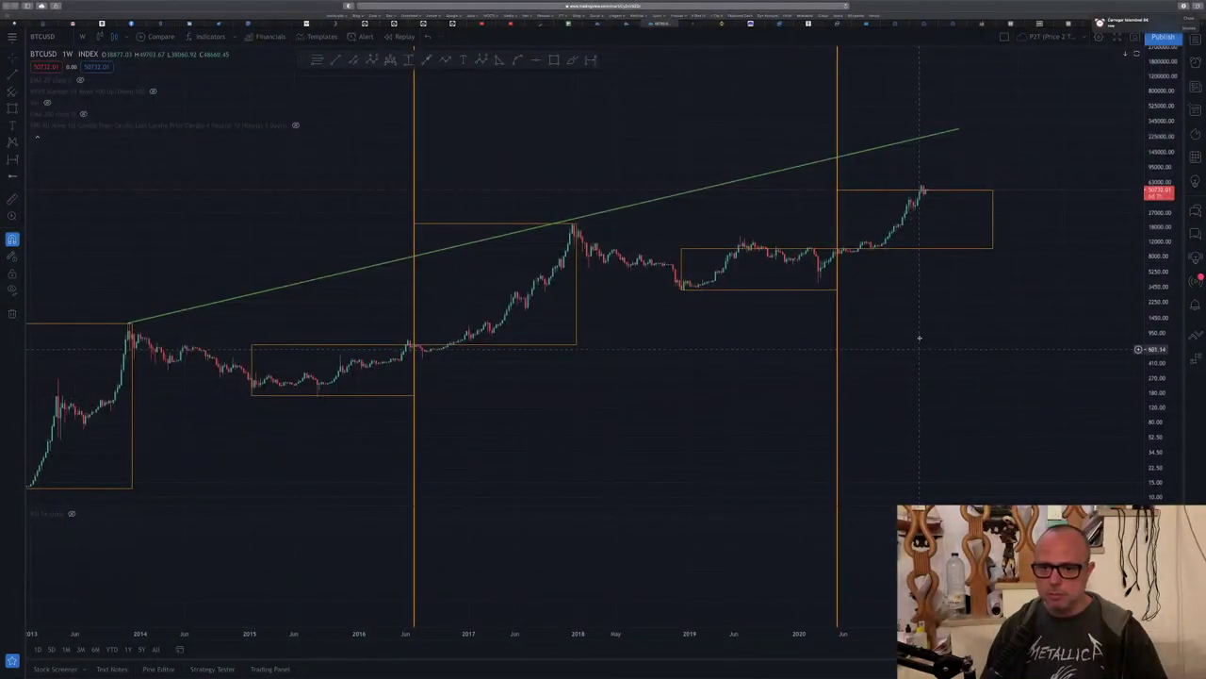
click(944, 132)
Step: Restyle the green peak trend line as an orange, thinnest-thickness, dashed line
double_click(944, 132)
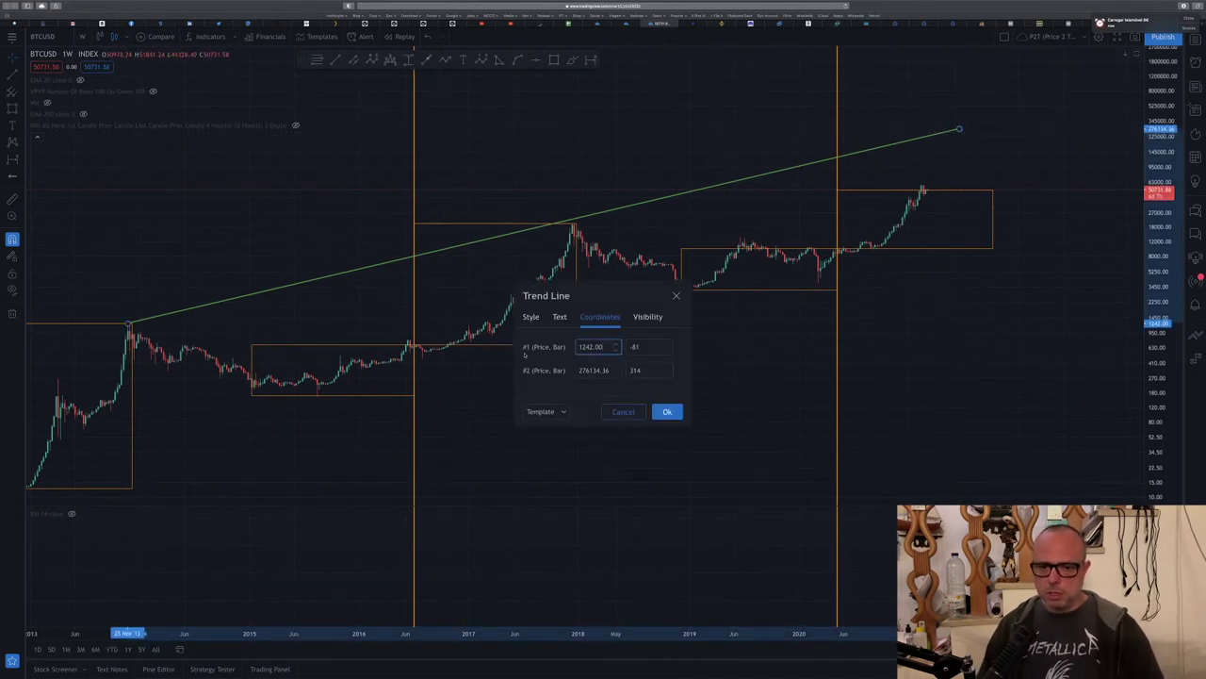
click(531, 320)
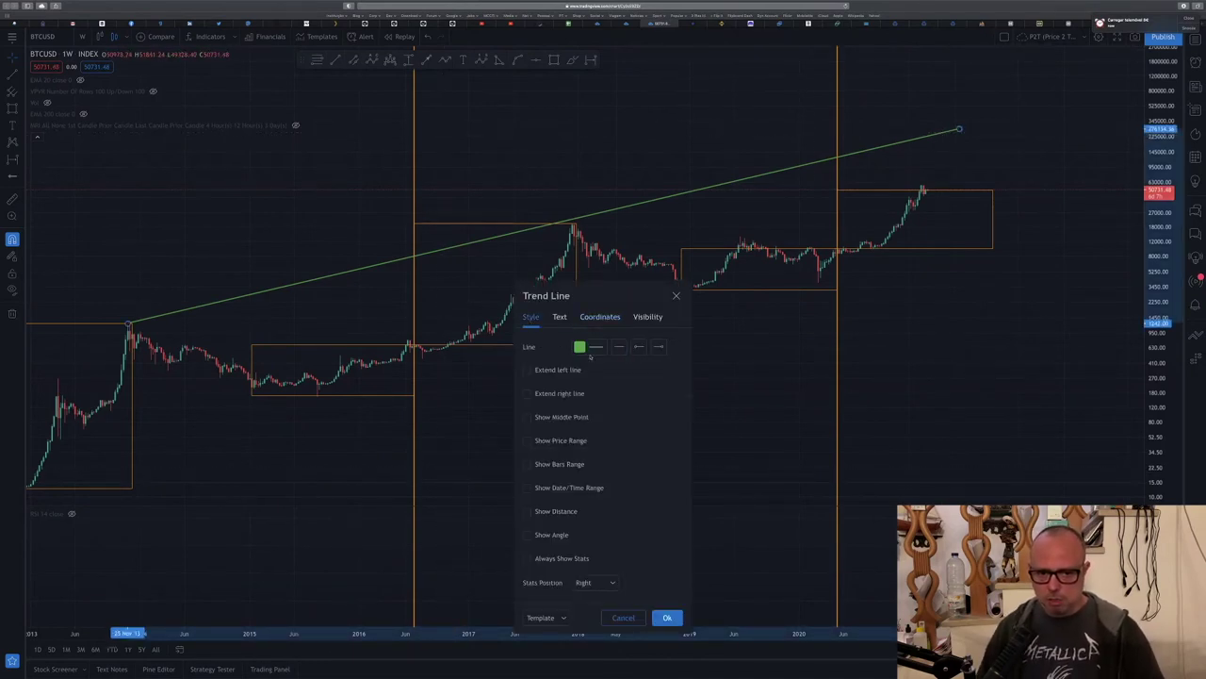
click(580, 347)
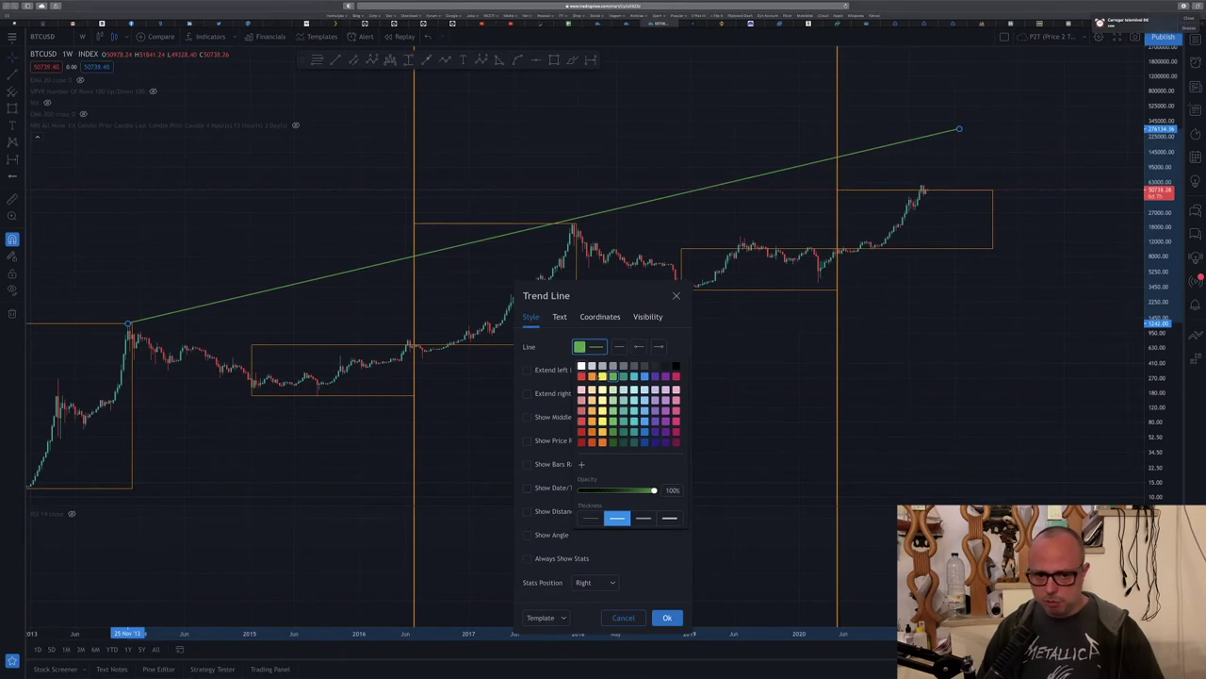
click(592, 376)
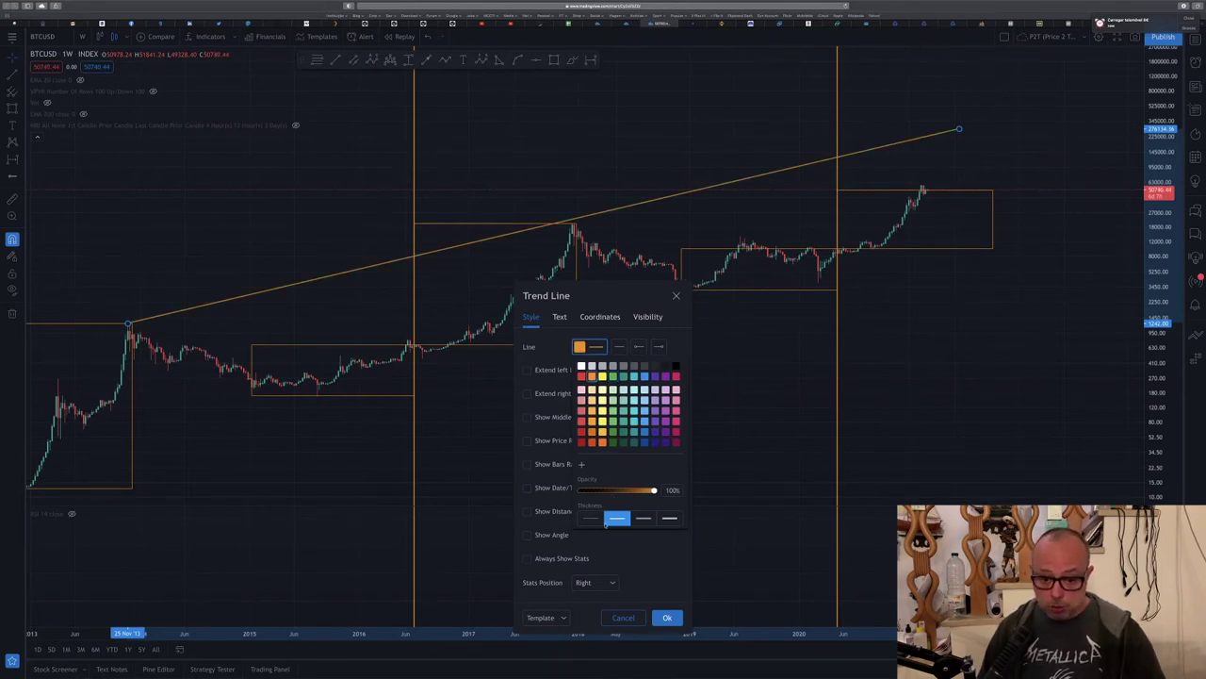
click(591, 517)
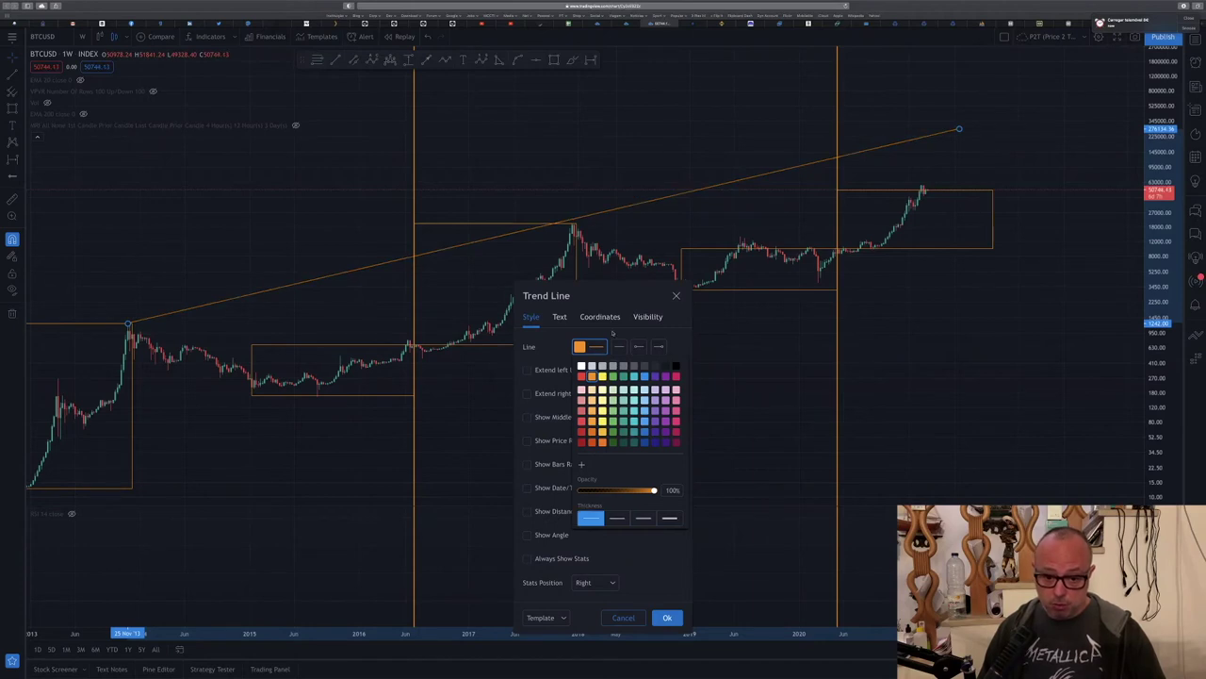
click(620, 291)
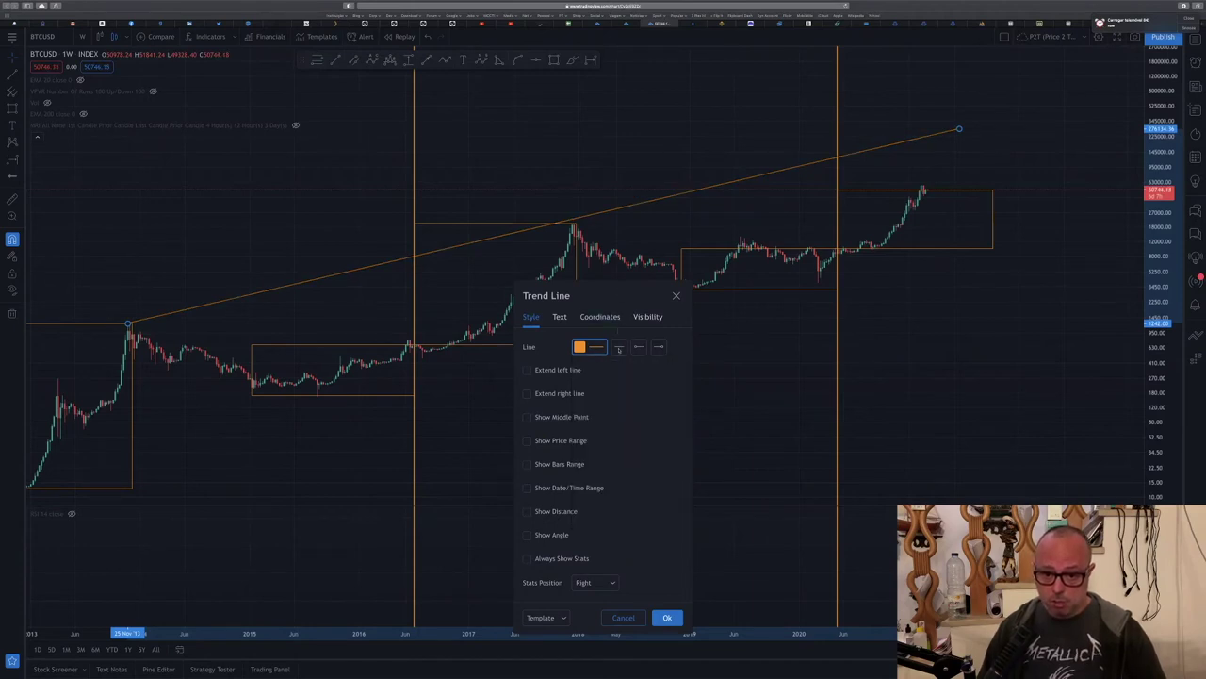
click(619, 349)
click(636, 382)
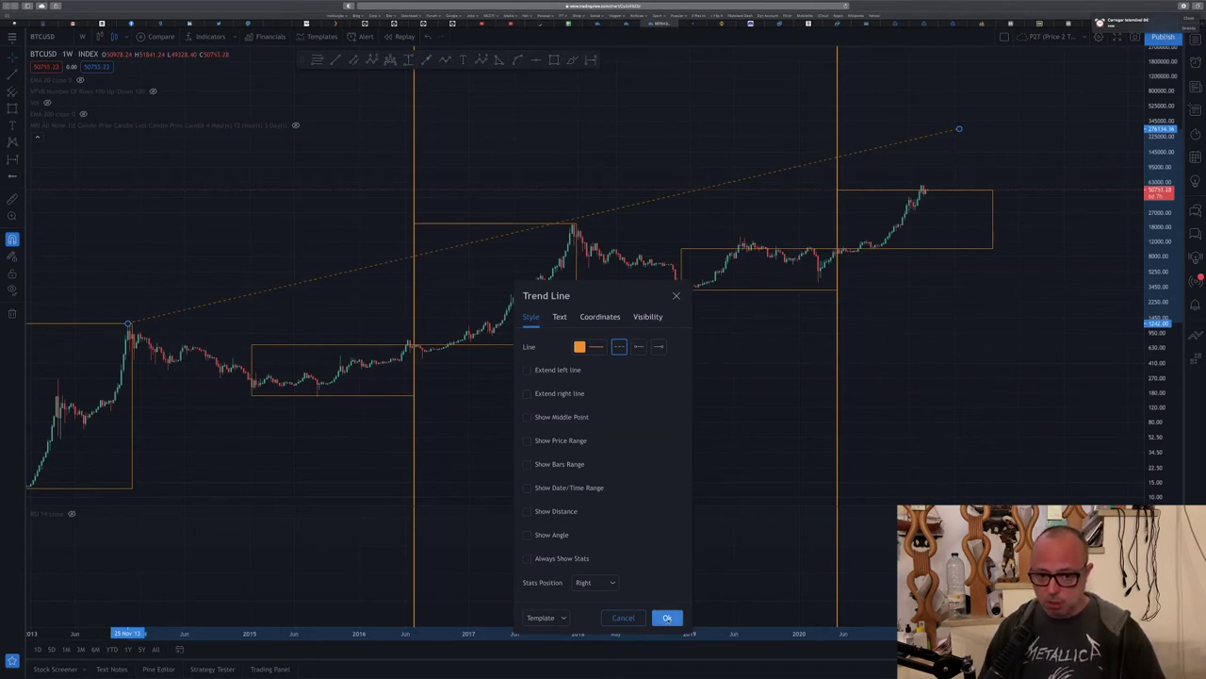
click(667, 618)
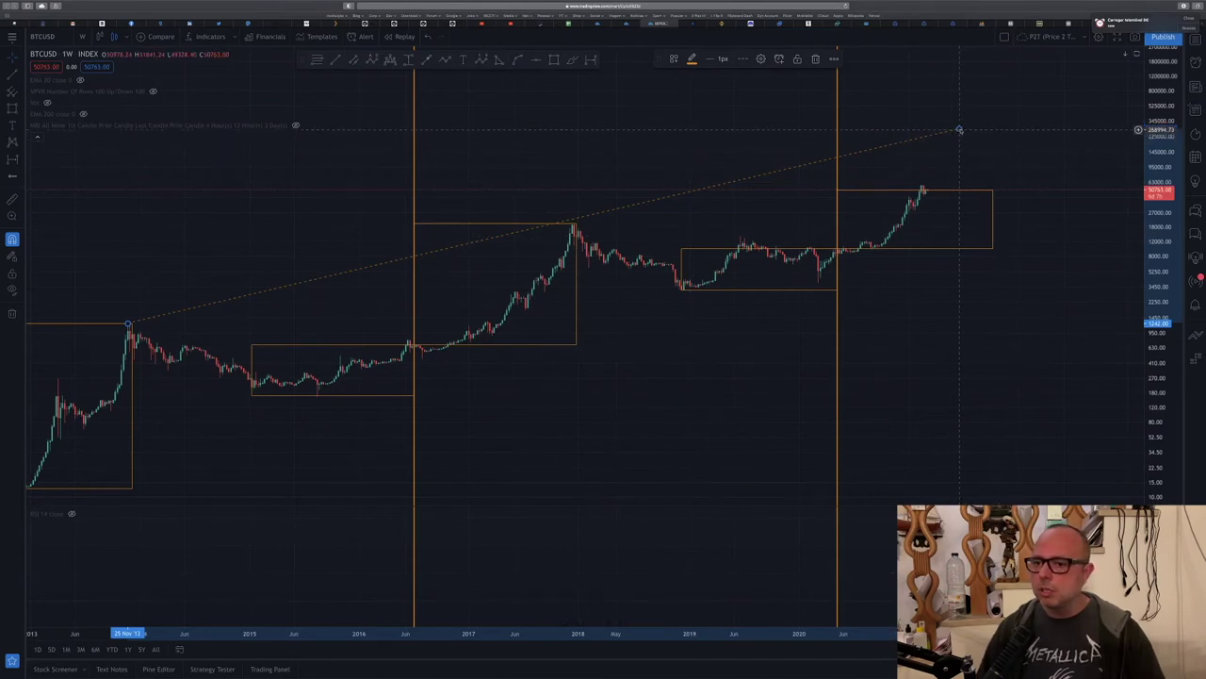
Step: Move the dashed trend line's far end out beyond the 2021 candles
drag(959, 128, 983, 127)
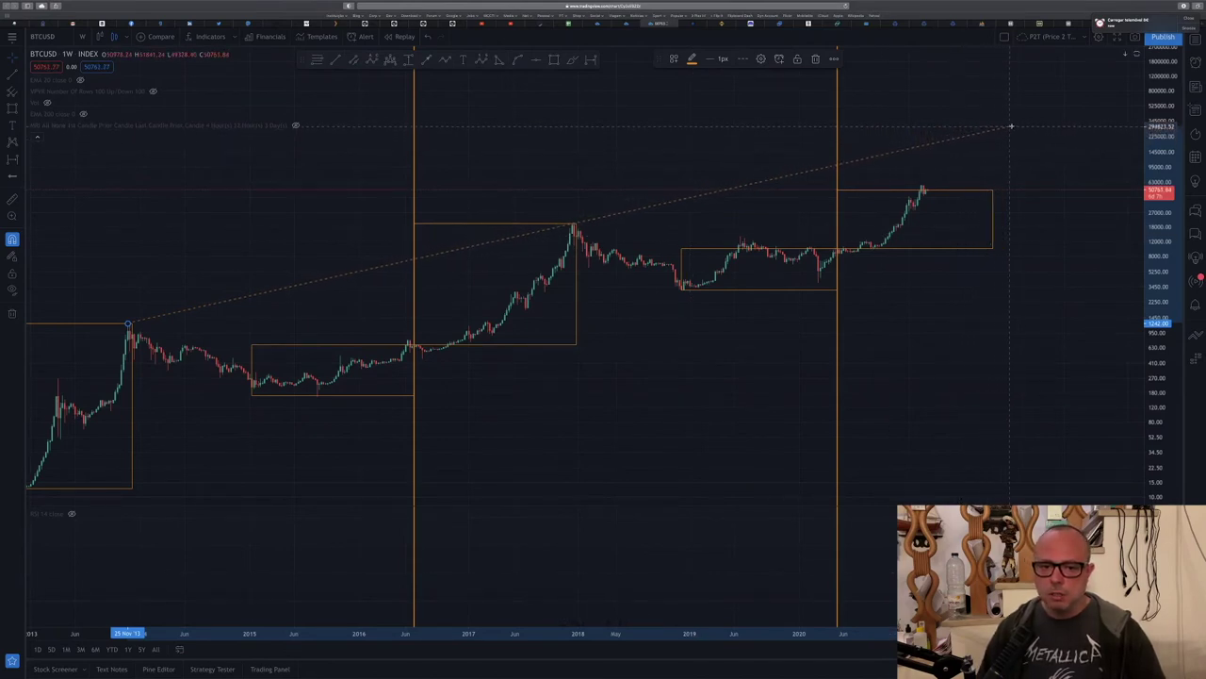
click(996, 126)
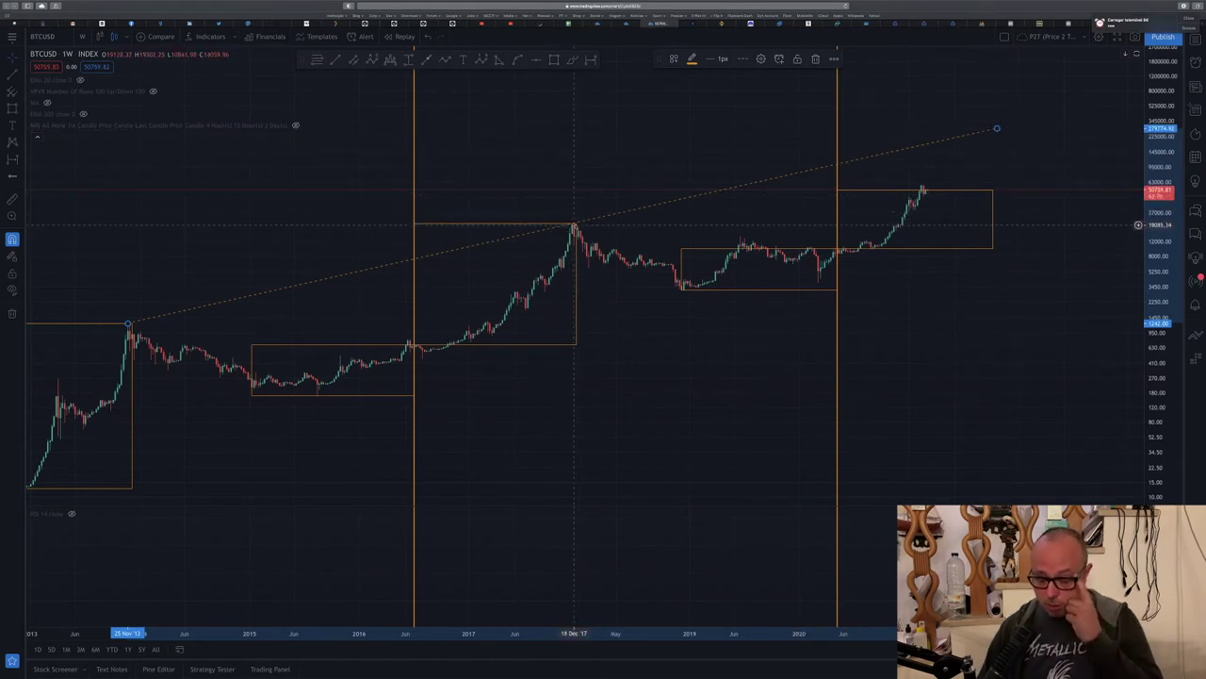
click(999, 130)
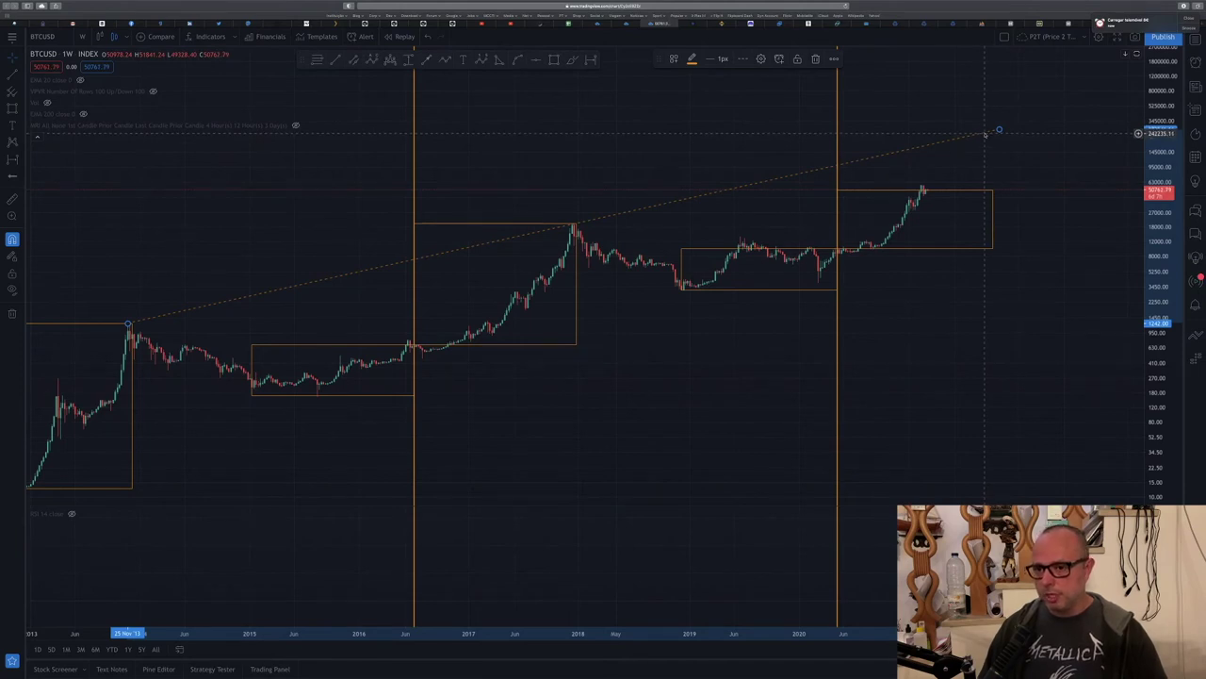
Step: Lift the top edge of the sixth cycle rectangle up to the dashed trend line's far end
click(952, 191)
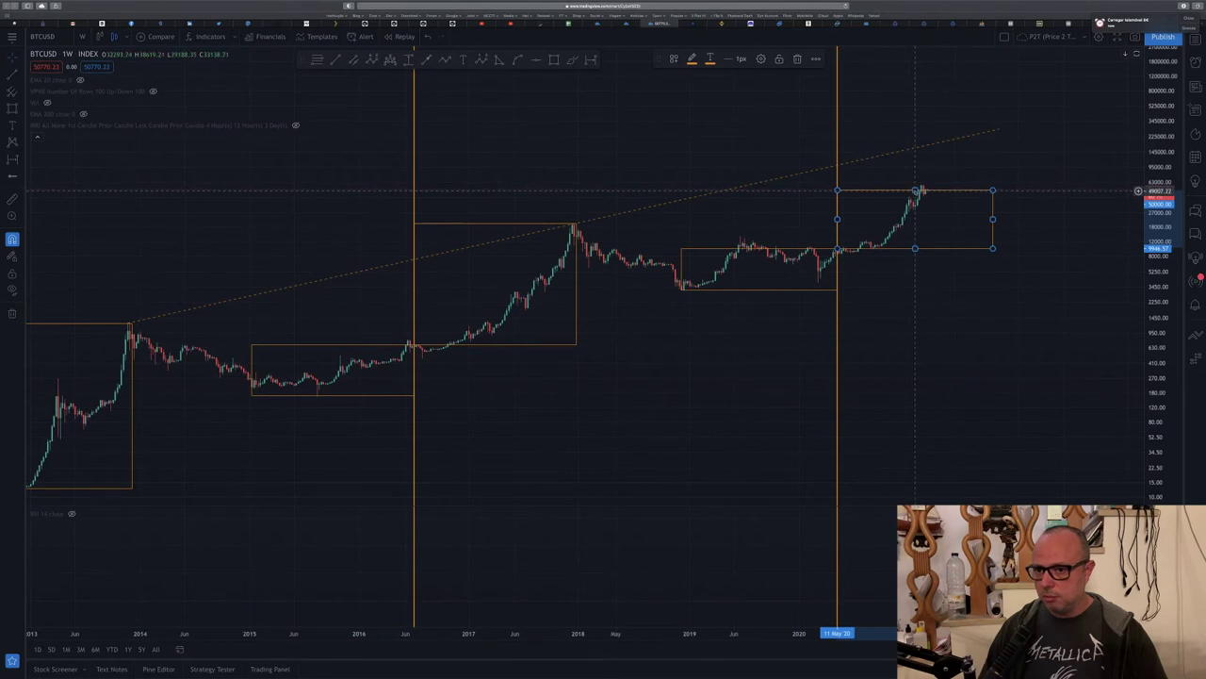
drag(916, 191, 915, 129)
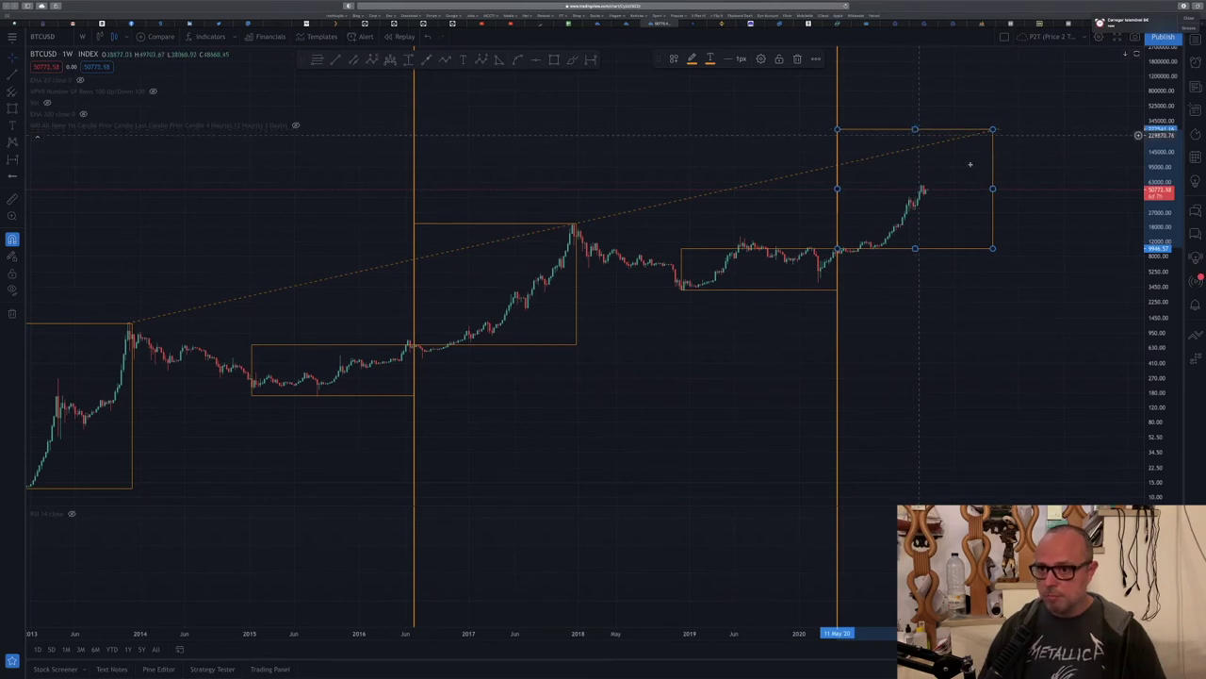
click(1028, 166)
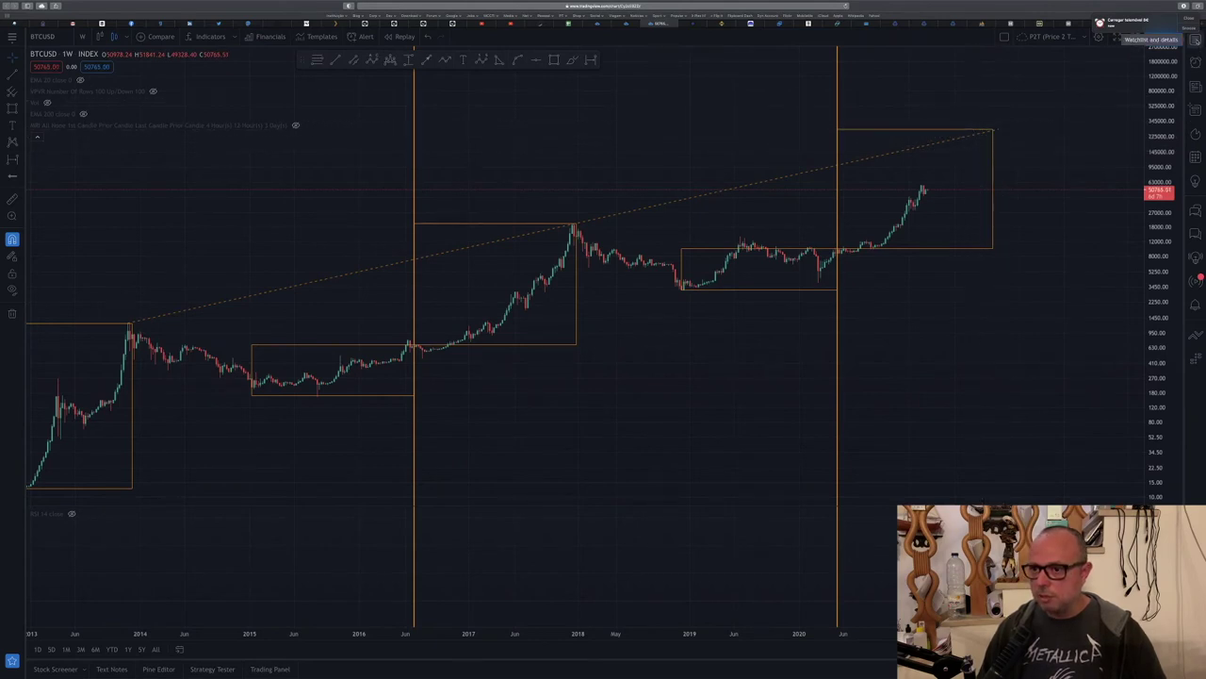
Step: Switch the chart to BLX from the watchlist and pan to its latest cycle
click(1195, 41)
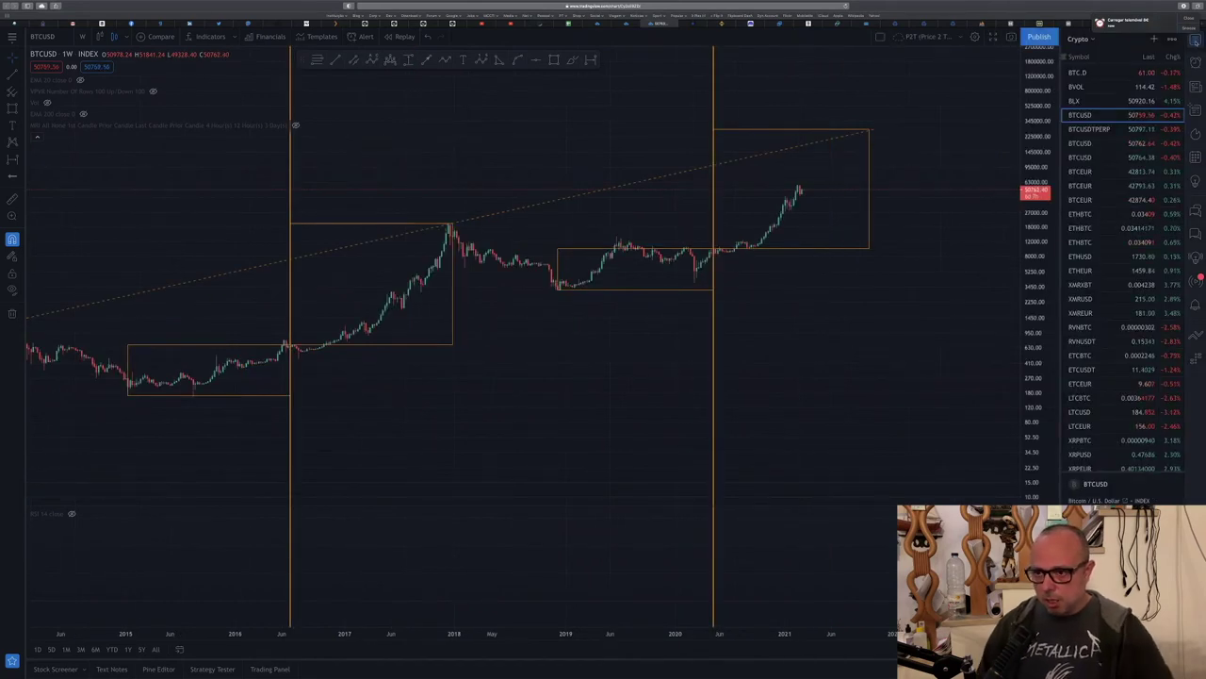
click(1080, 114)
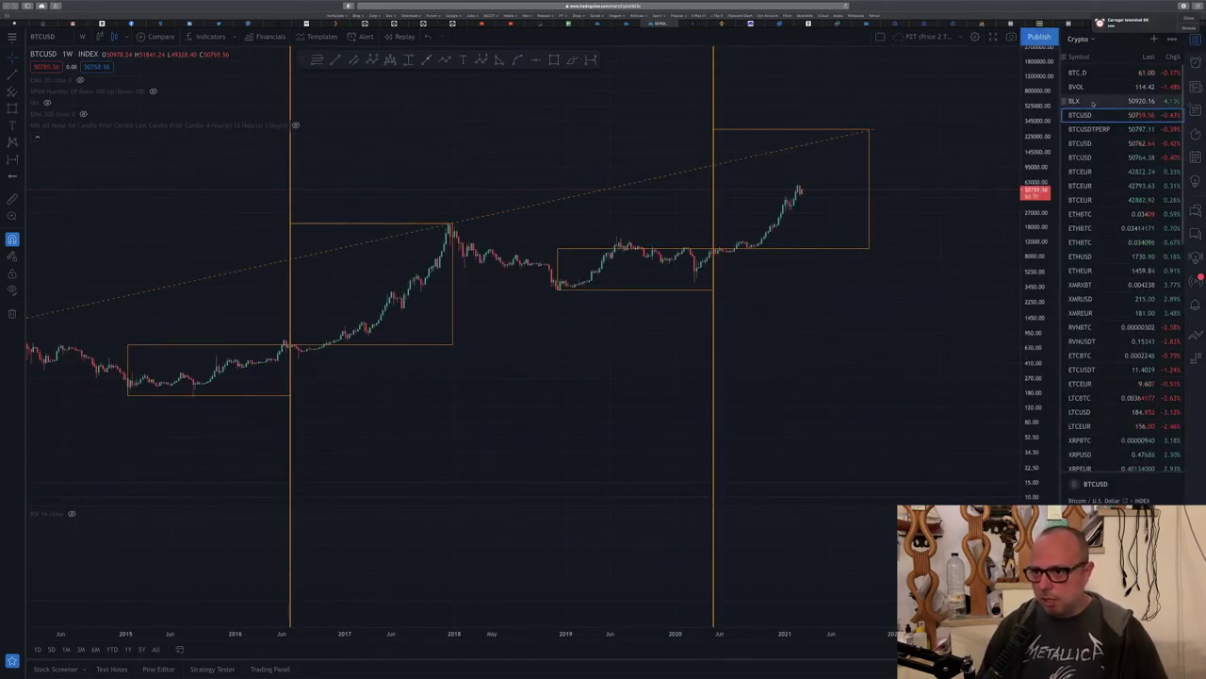
click(1094, 102)
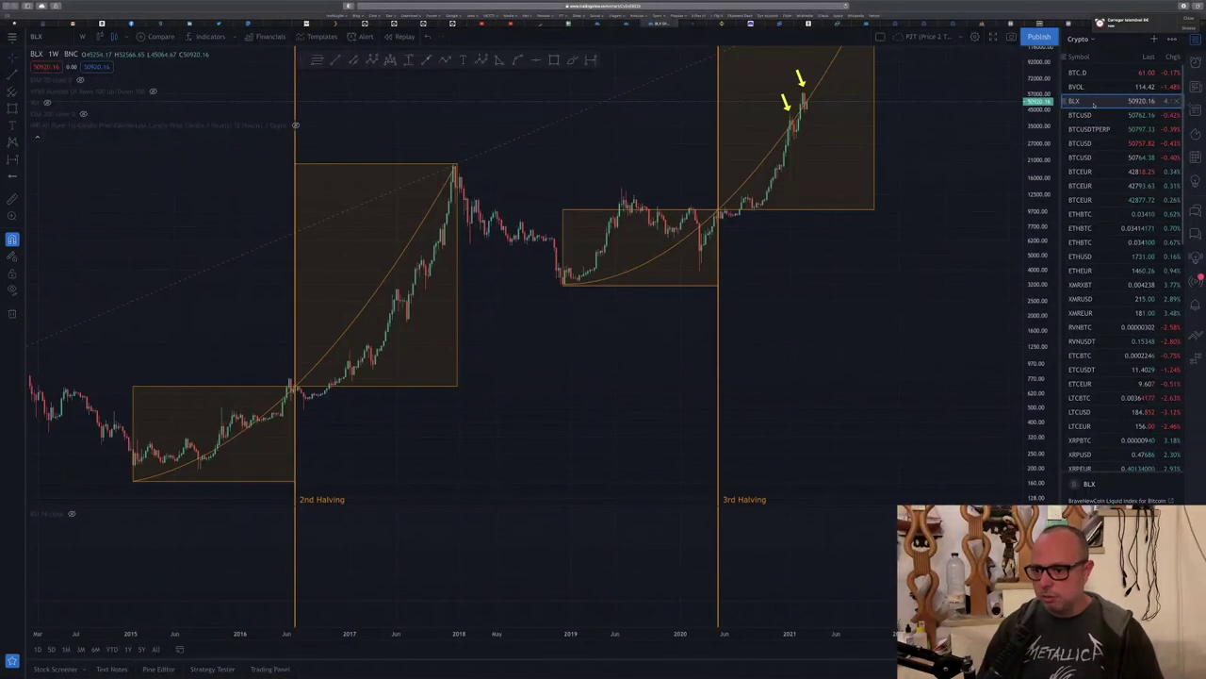
drag(908, 210, 937, 329)
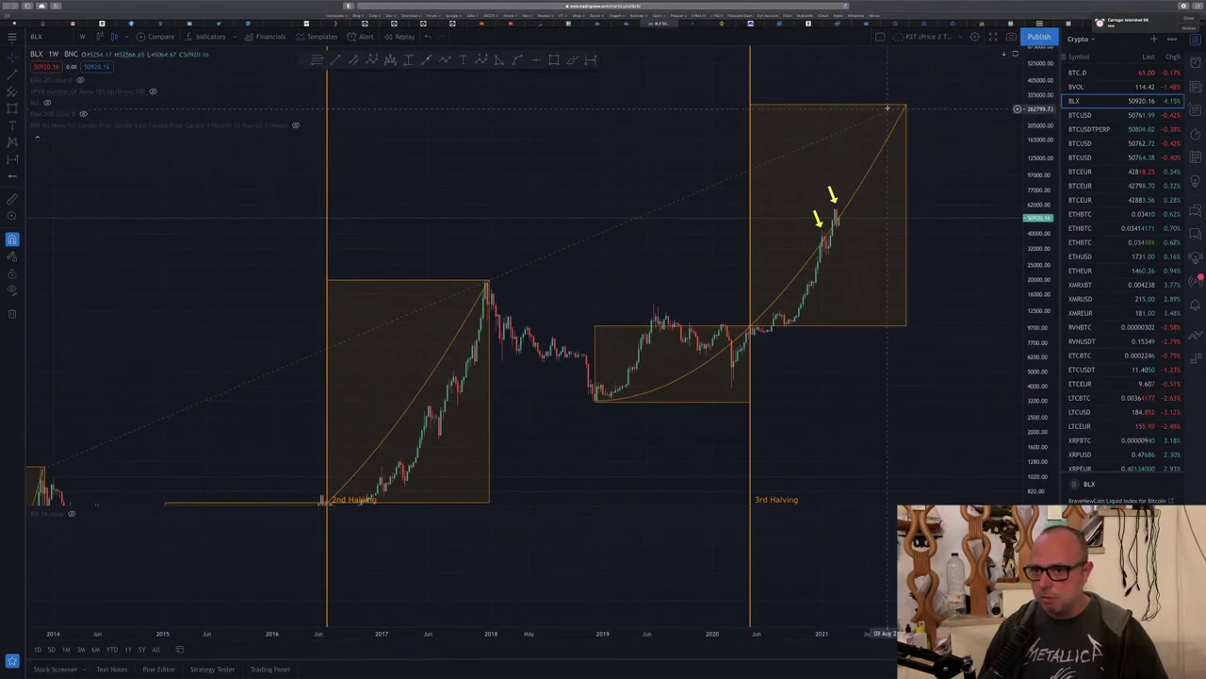
Step: Check the latest BLX rectangle's coordinates (9935.32 at bar 257 to 282950.56 at bar 331), then return to BTCUSD
click(888, 105)
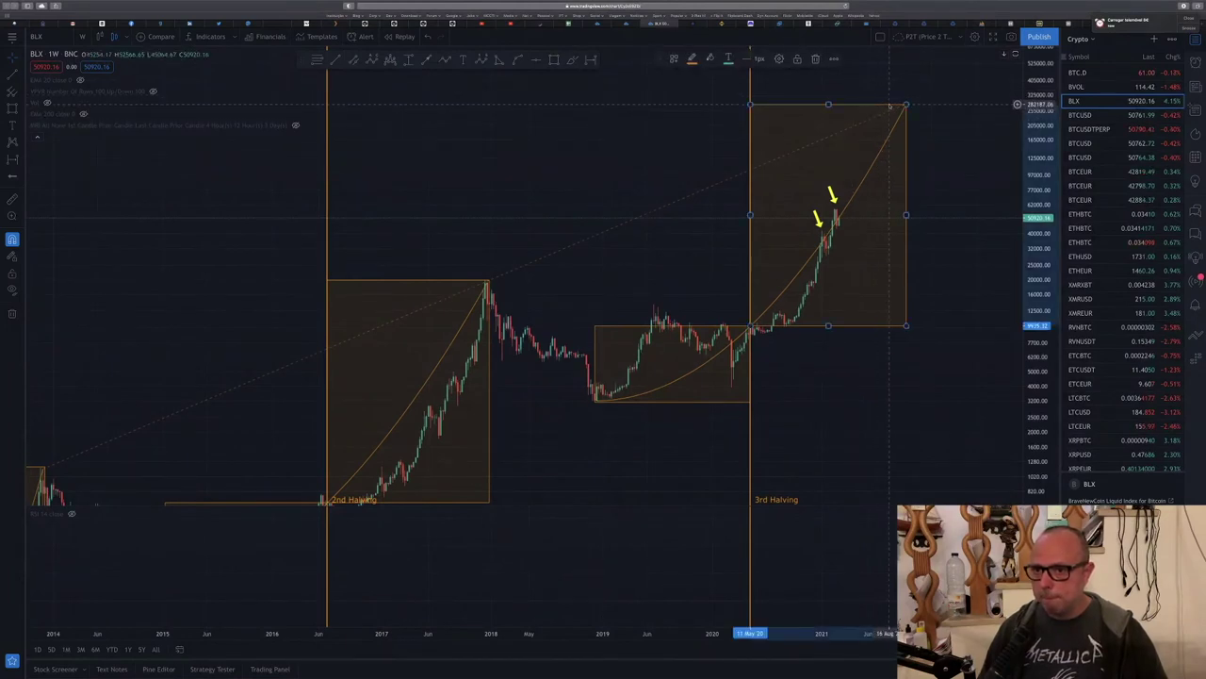
double_click(889, 106)
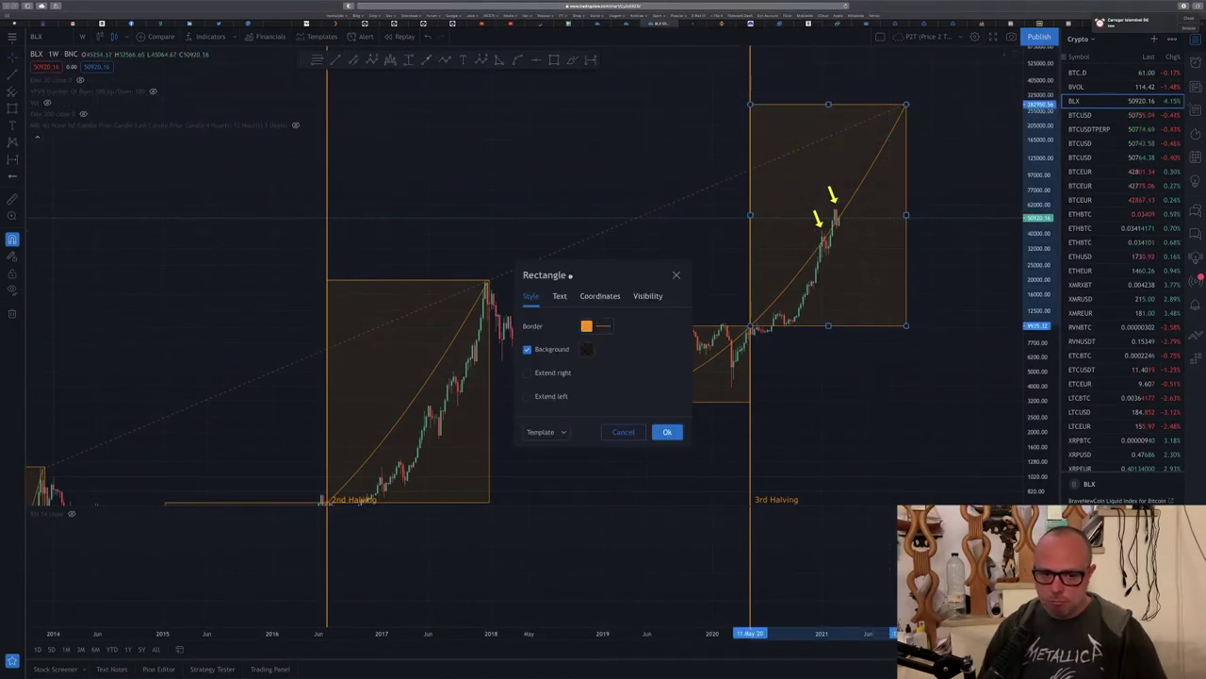
click(596, 296)
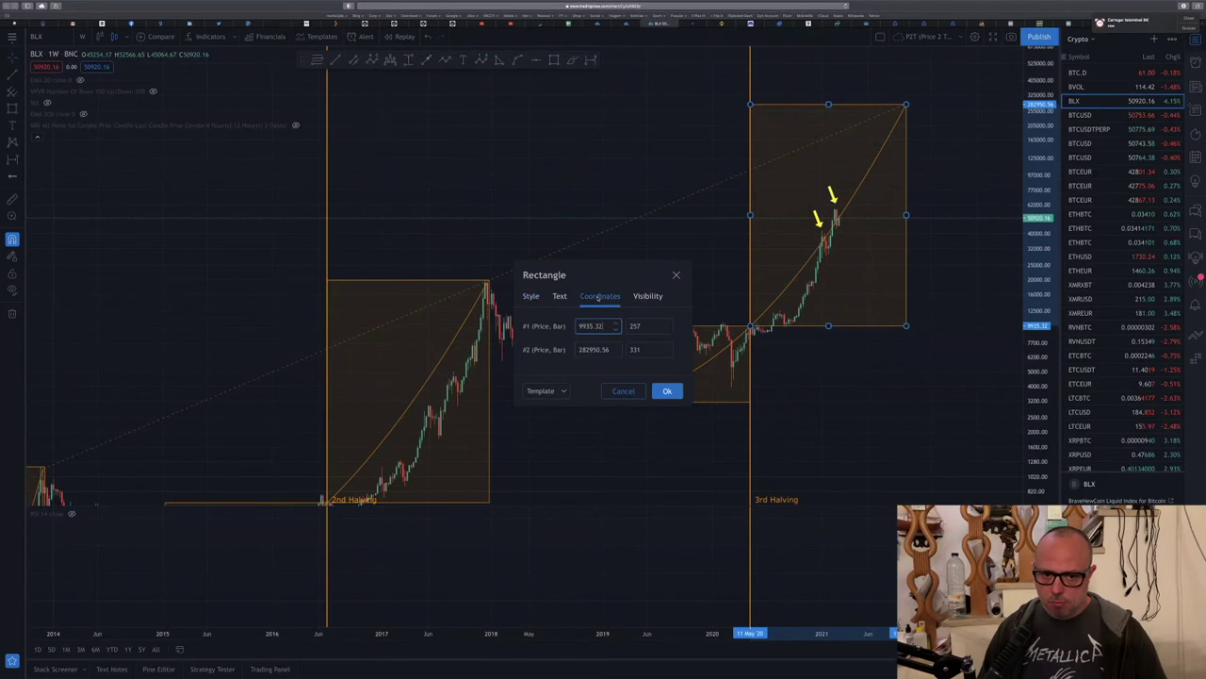
click(625, 390)
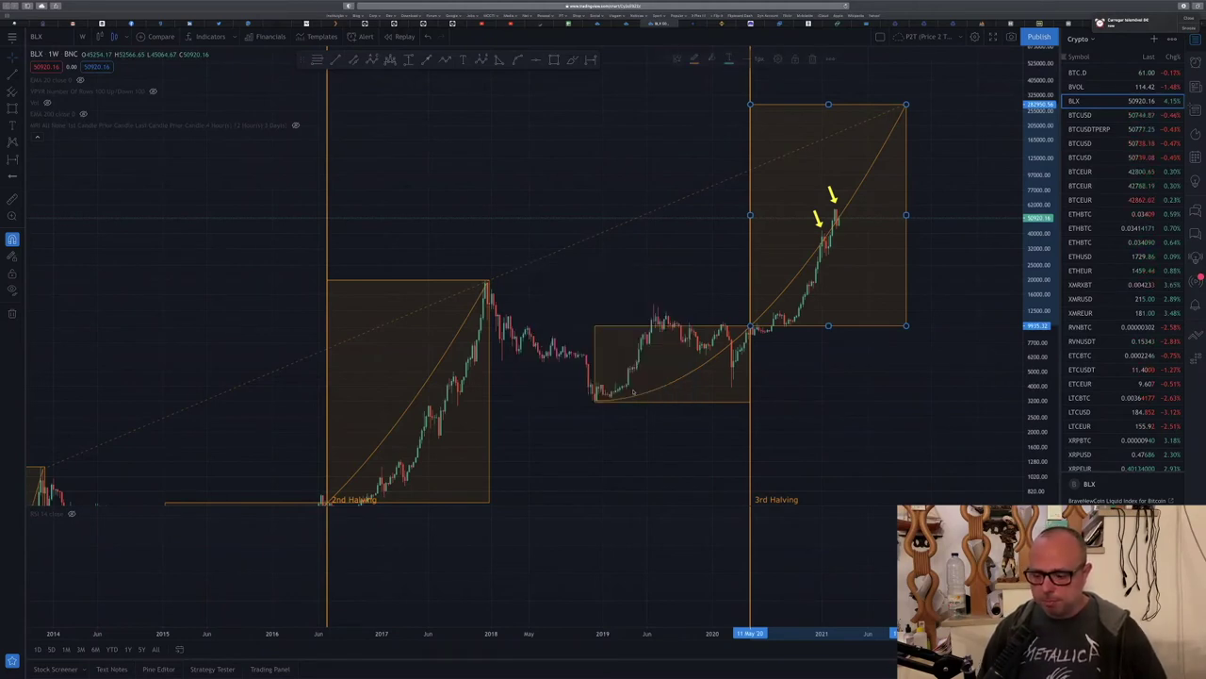
click(1093, 115)
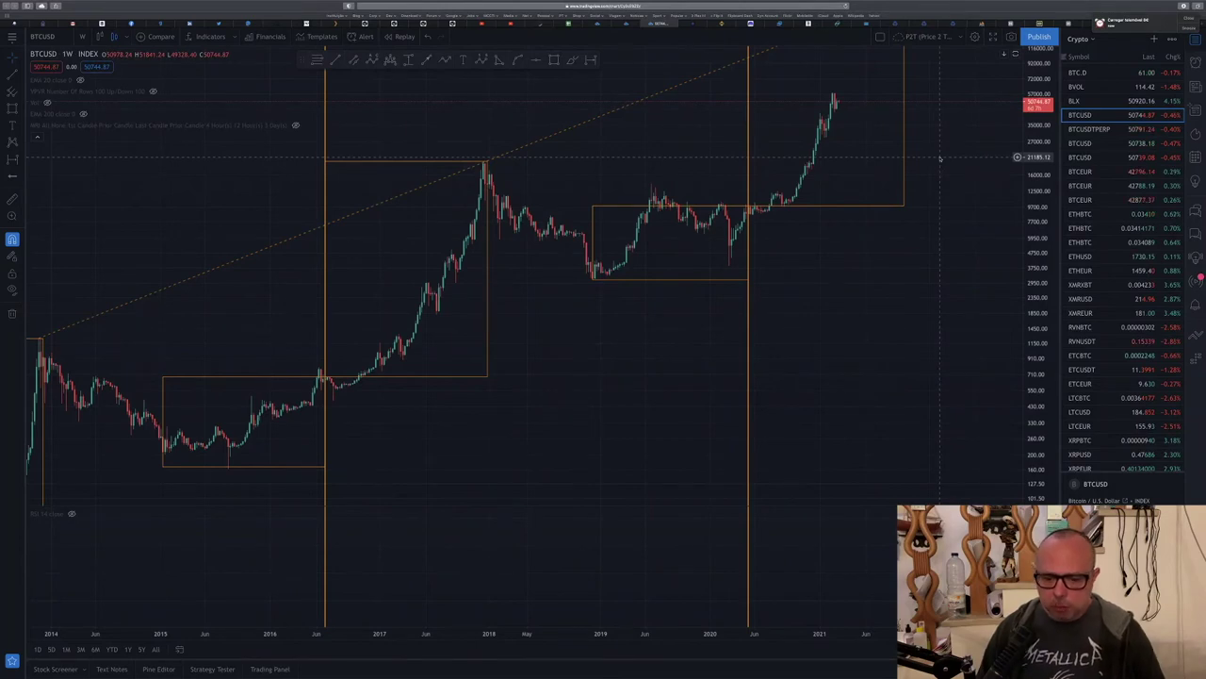
Step: Pan the BTCUSD chart to show the 2013–2021 cycles and hide the watchlist panel
drag(940, 158, 988, 235)
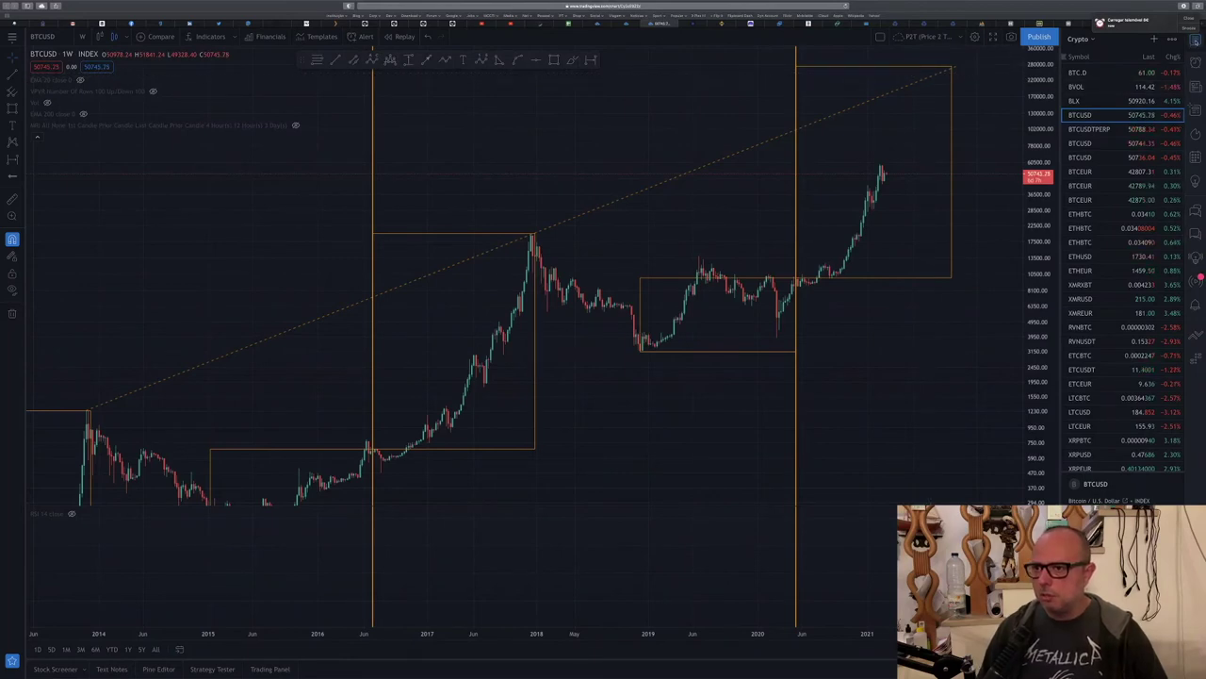
click(1195, 42)
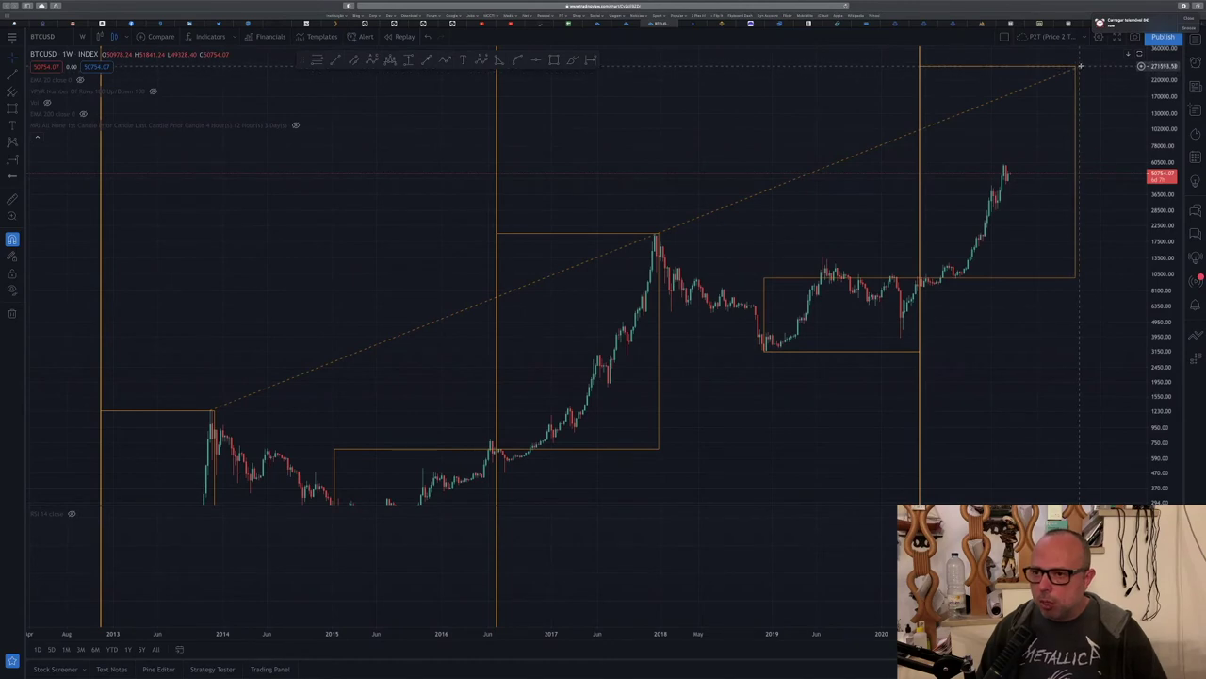
Step: Lift the last cycle box's top to 281792.51 and snap the dashed line's end onto its corner
click(211, 412)
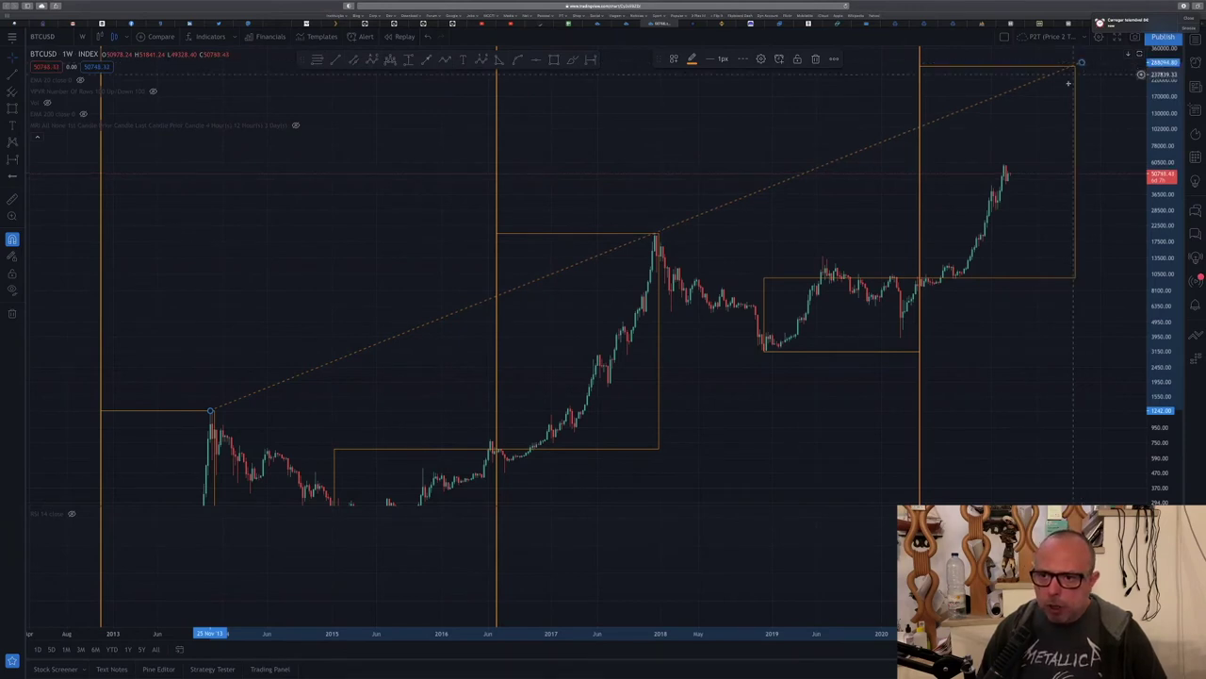
click(1009, 66)
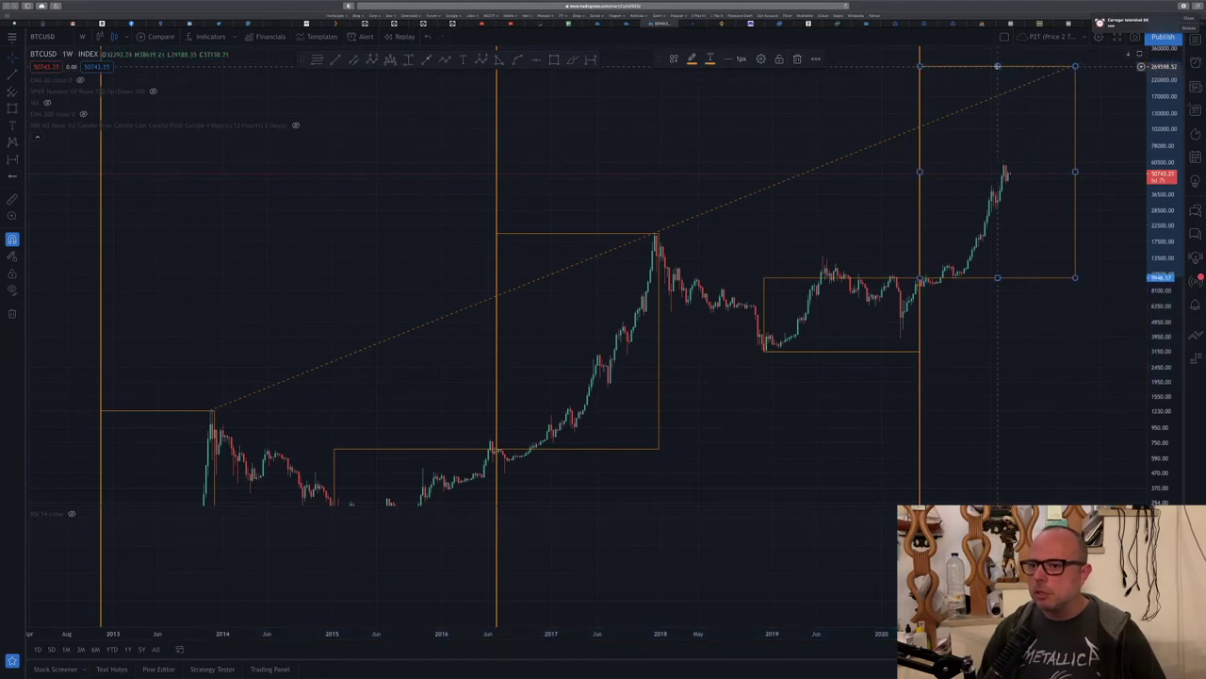
drag(997, 66, 997, 65)
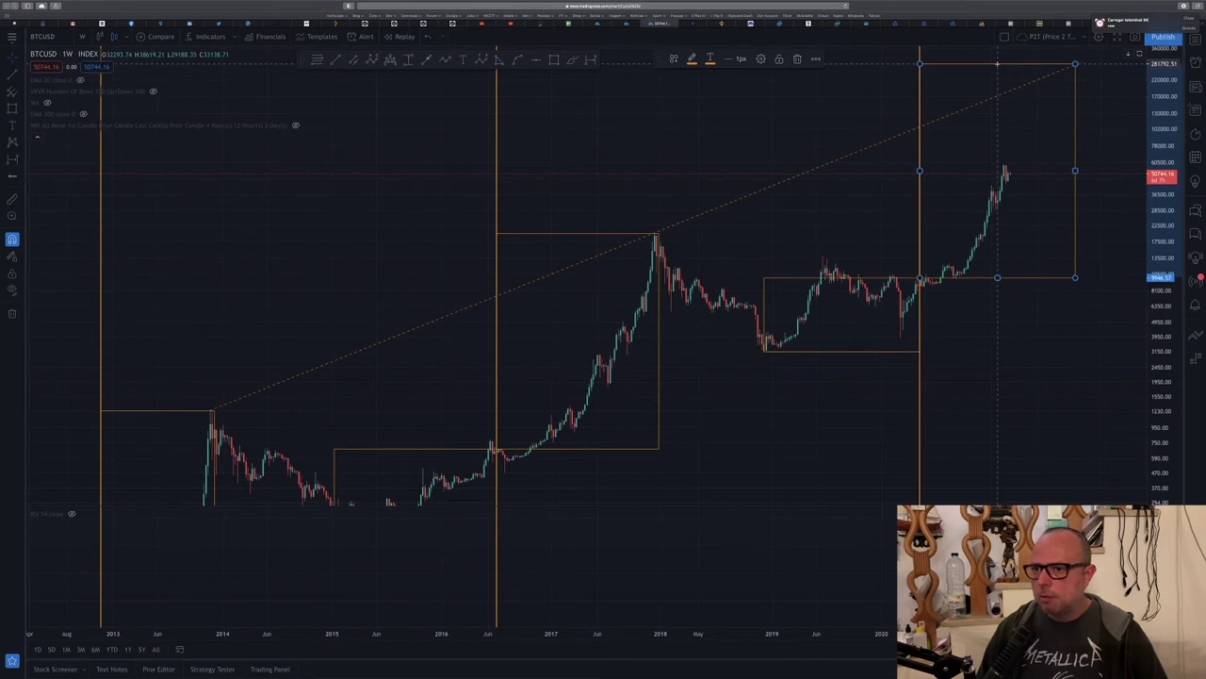
click(1036, 112)
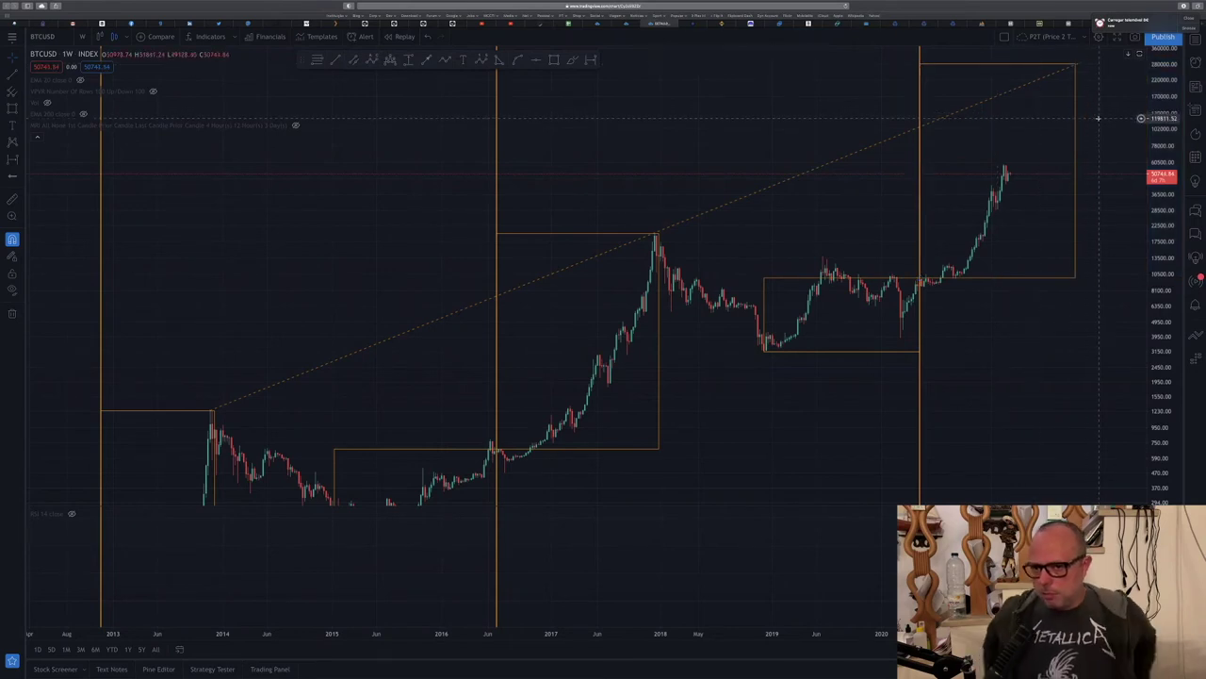
click(1080, 62)
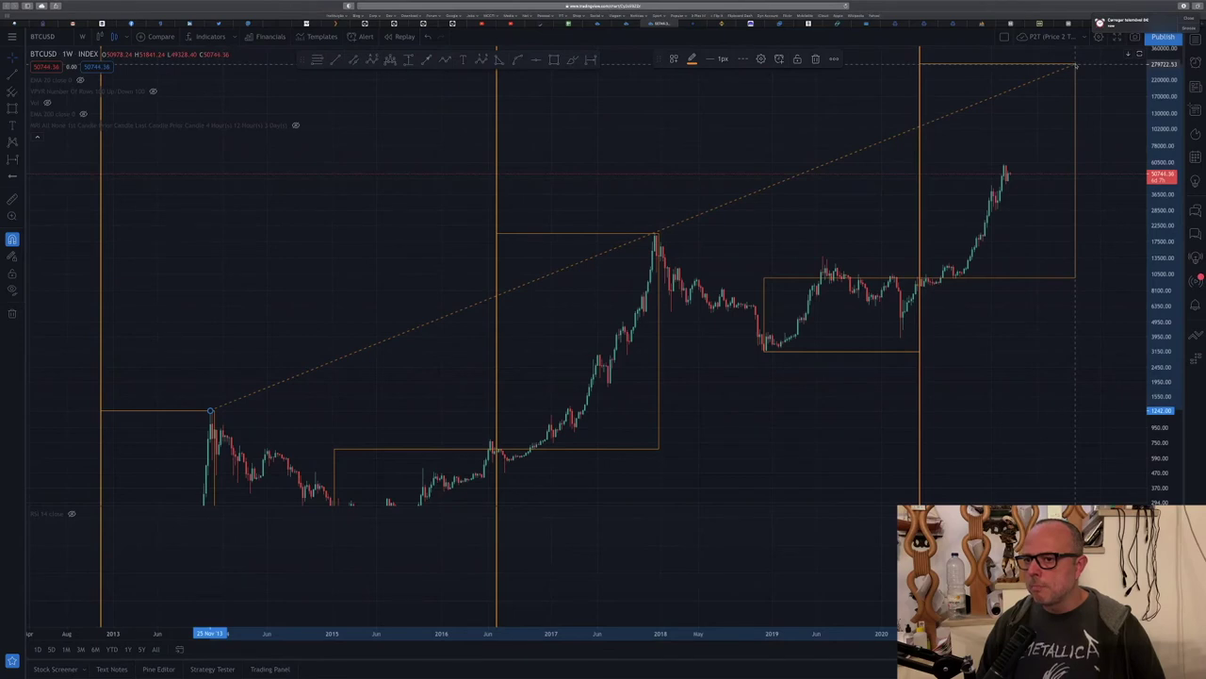
click(1075, 65)
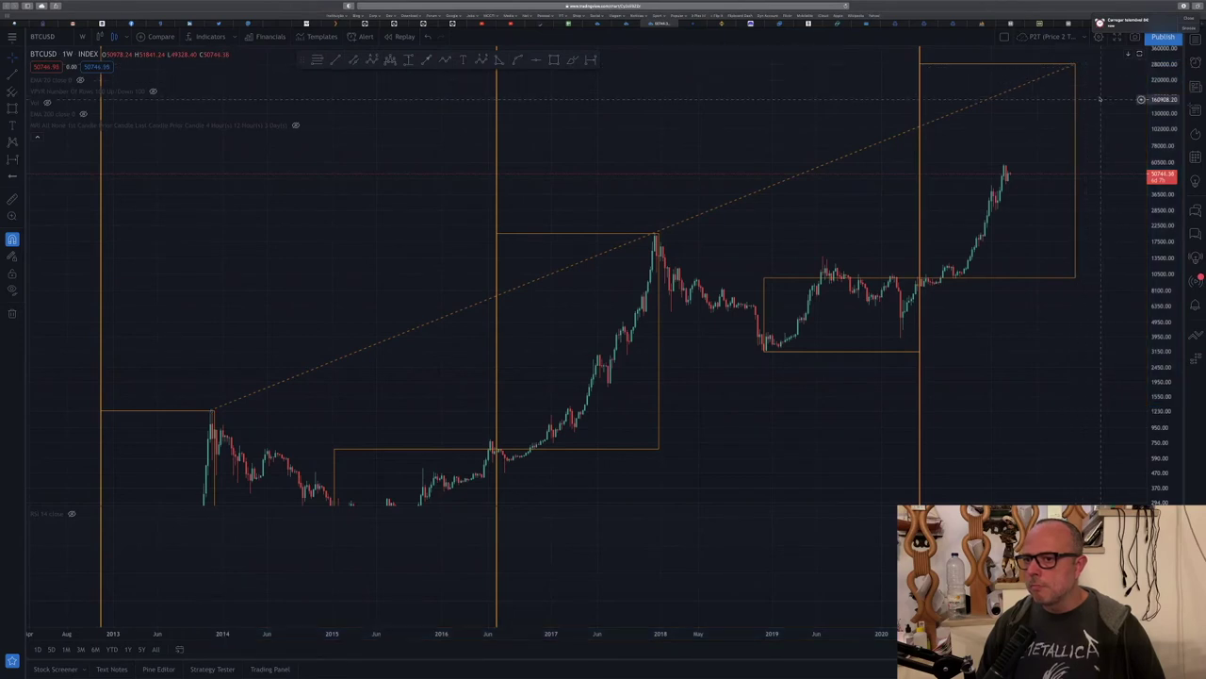
double_click(987, 65)
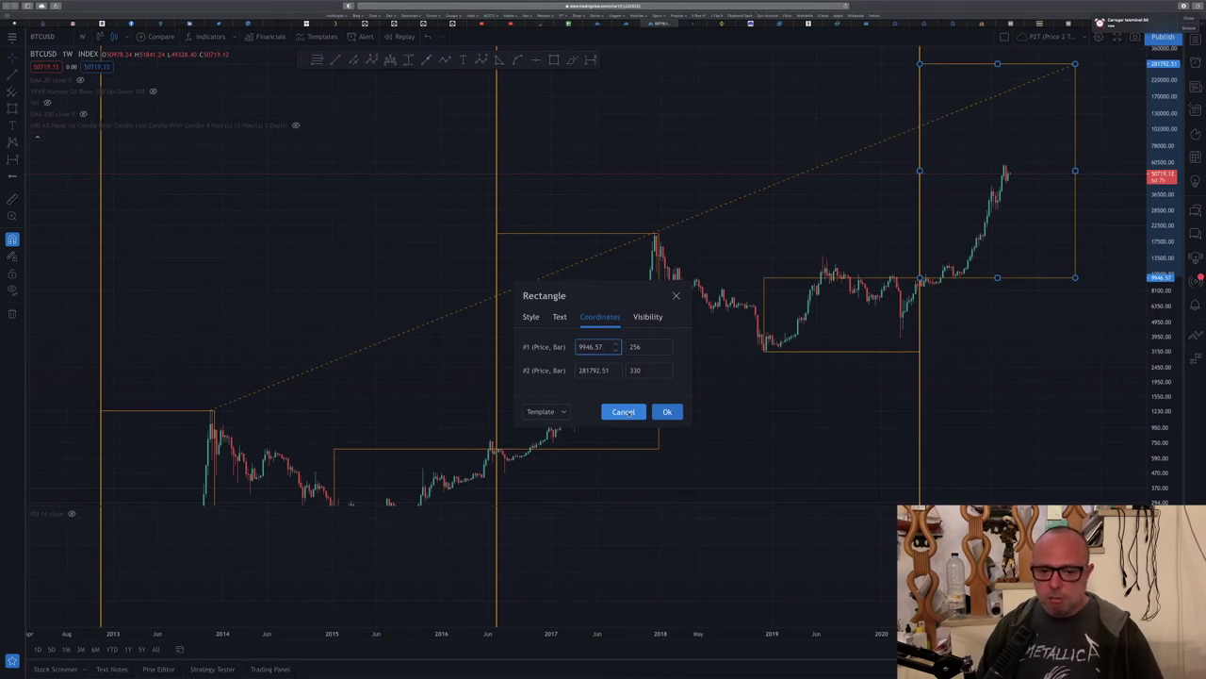
click(666, 411)
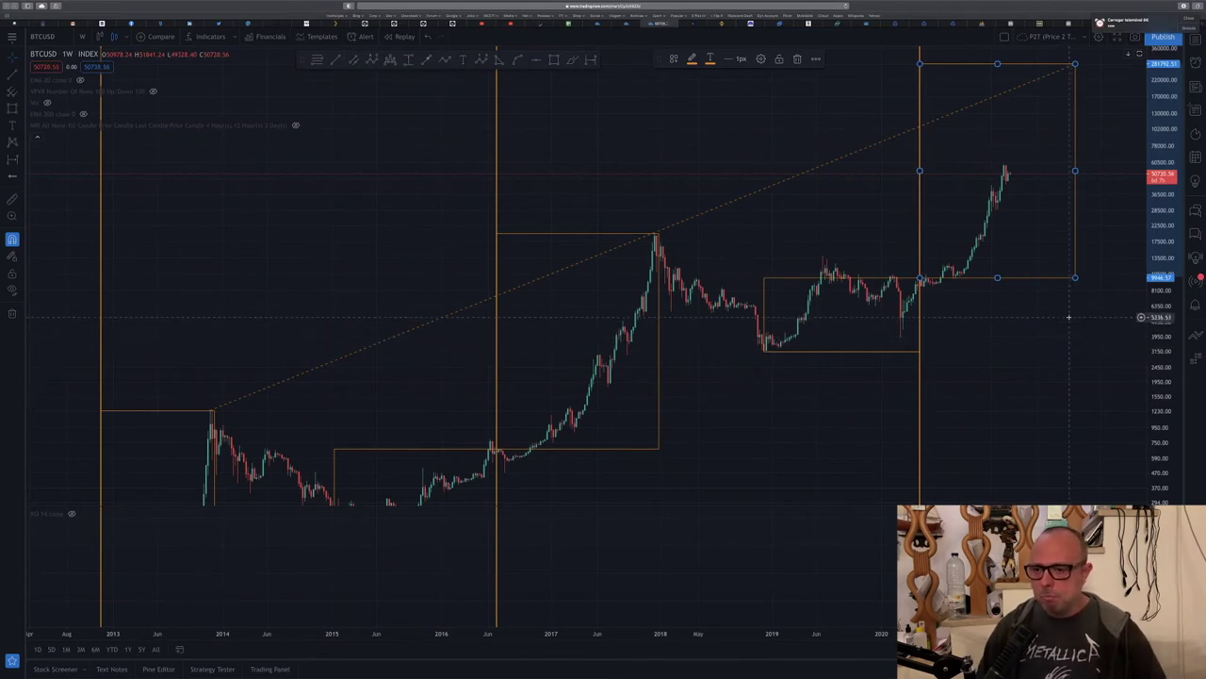
click(1106, 99)
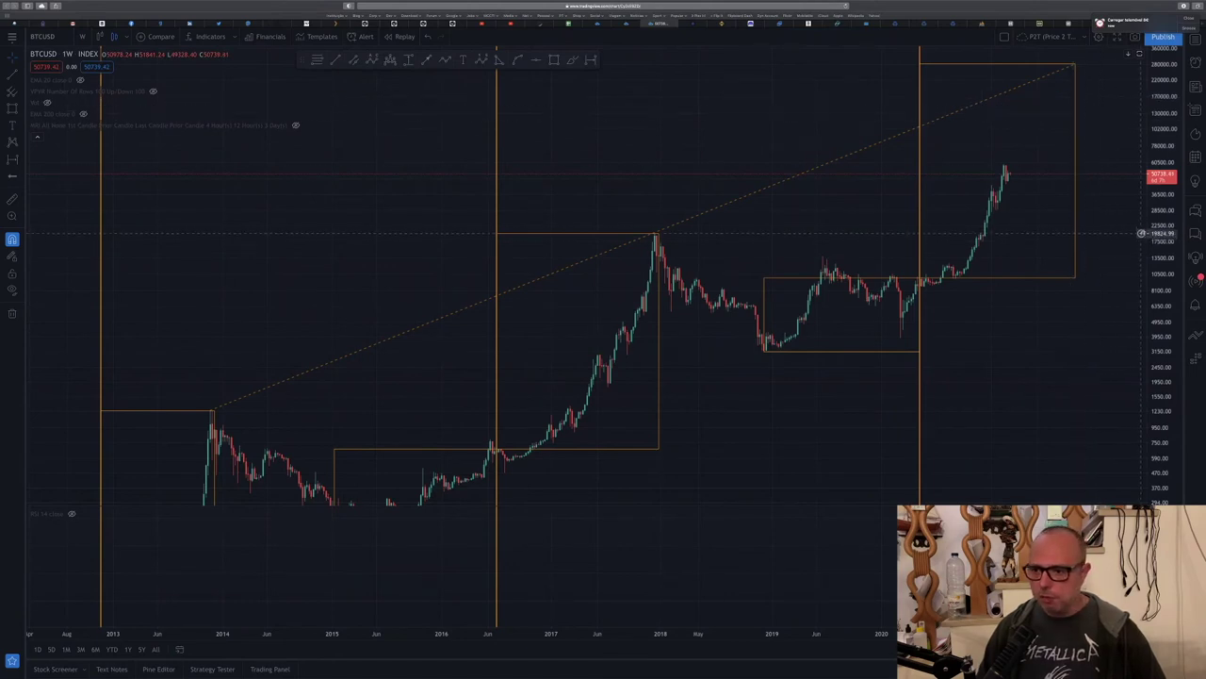
Step: Pan and rescale the price axis until all six cycle boxes and the dashed line fit in view
drag(1004, 341, 1048, 340)
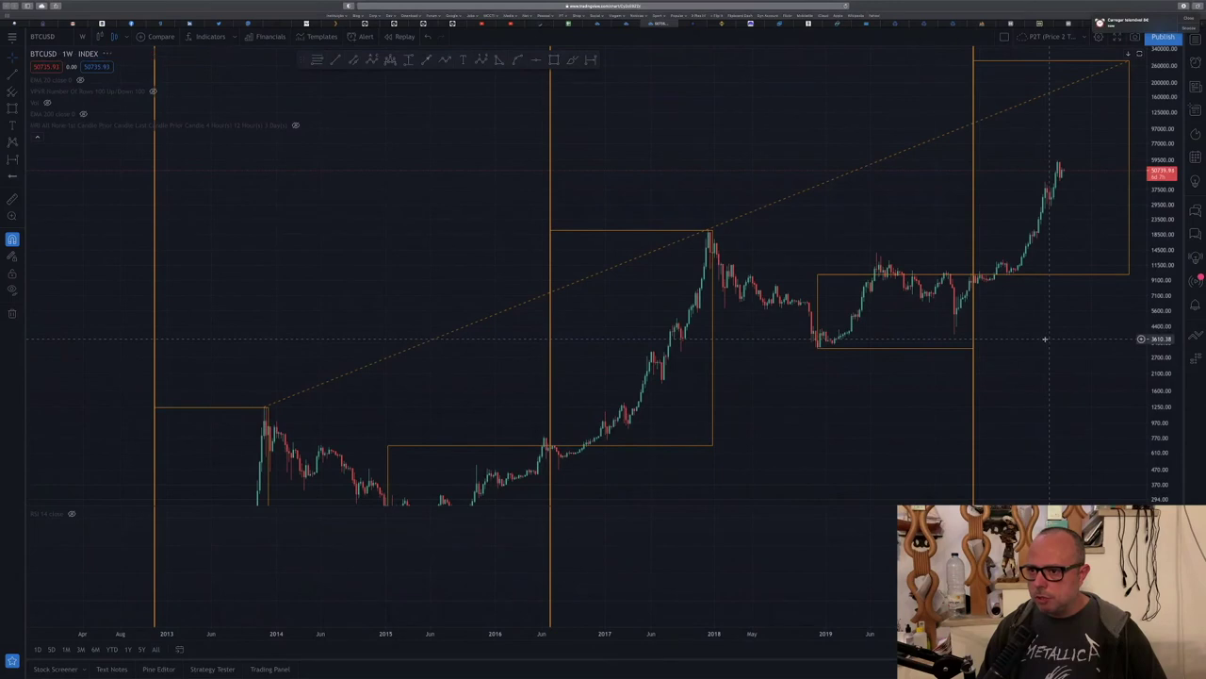
drag(1166, 343, 1166, 377)
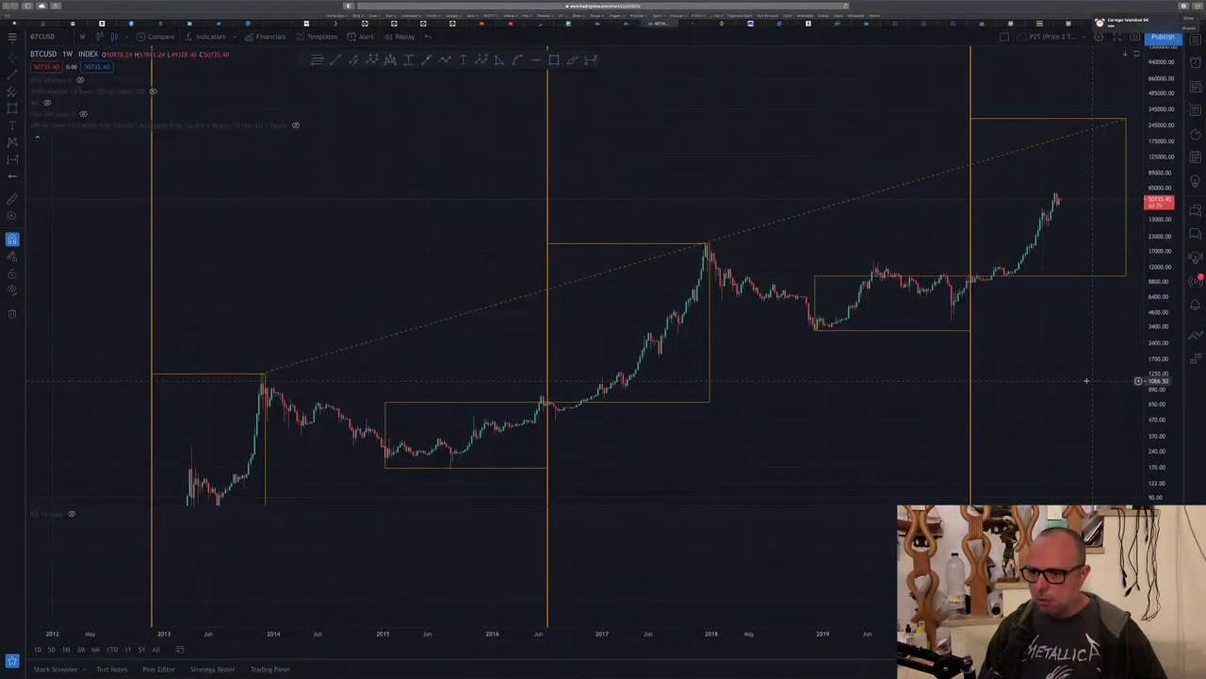
drag(1084, 380, 1088, 322)
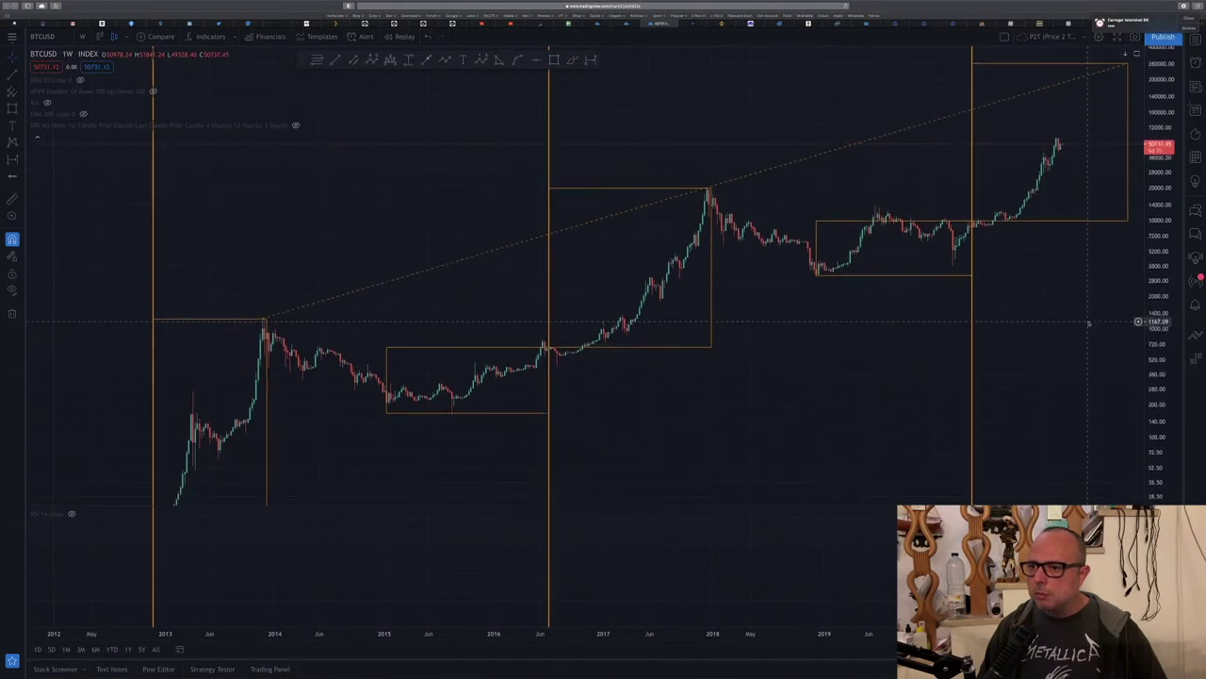
drag(1142, 383, 1108, 324)
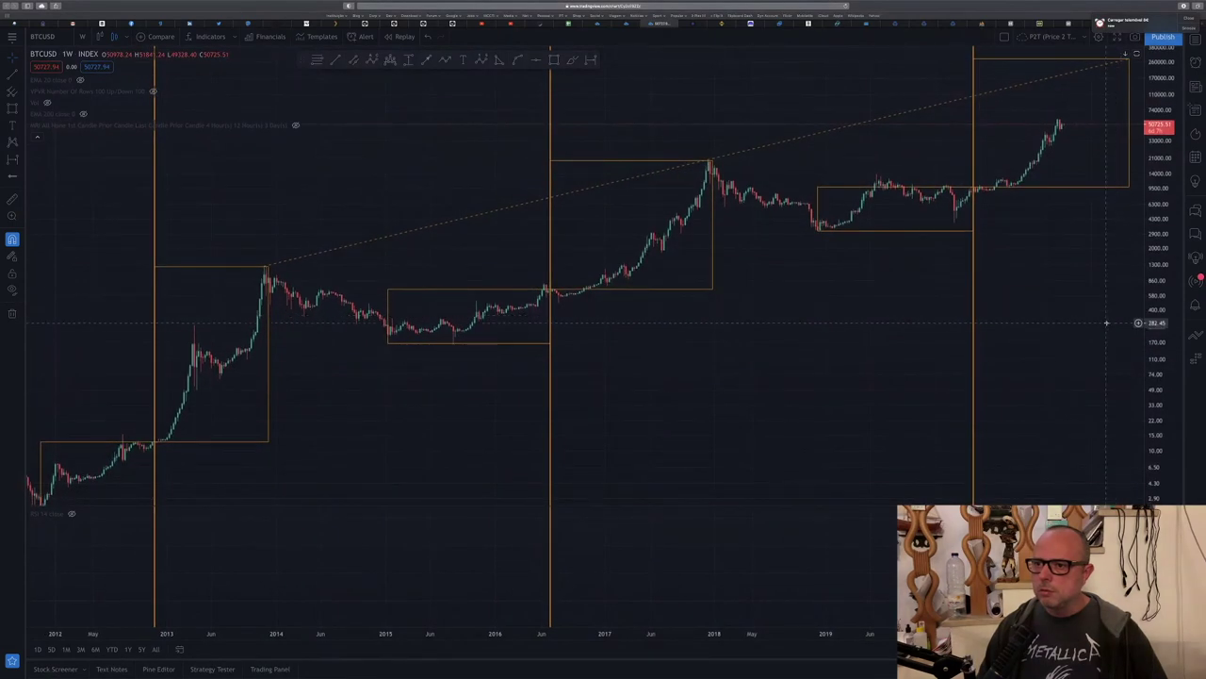
drag(1160, 375, 1155, 424)
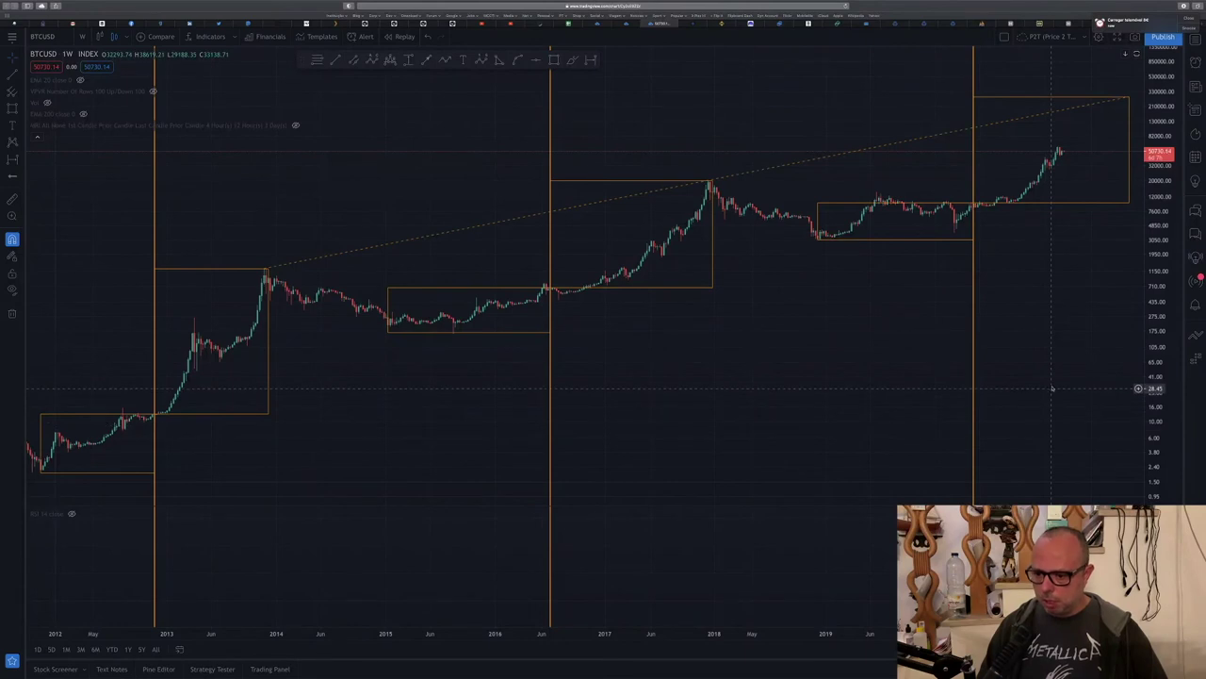
drag(1049, 386, 1047, 344)
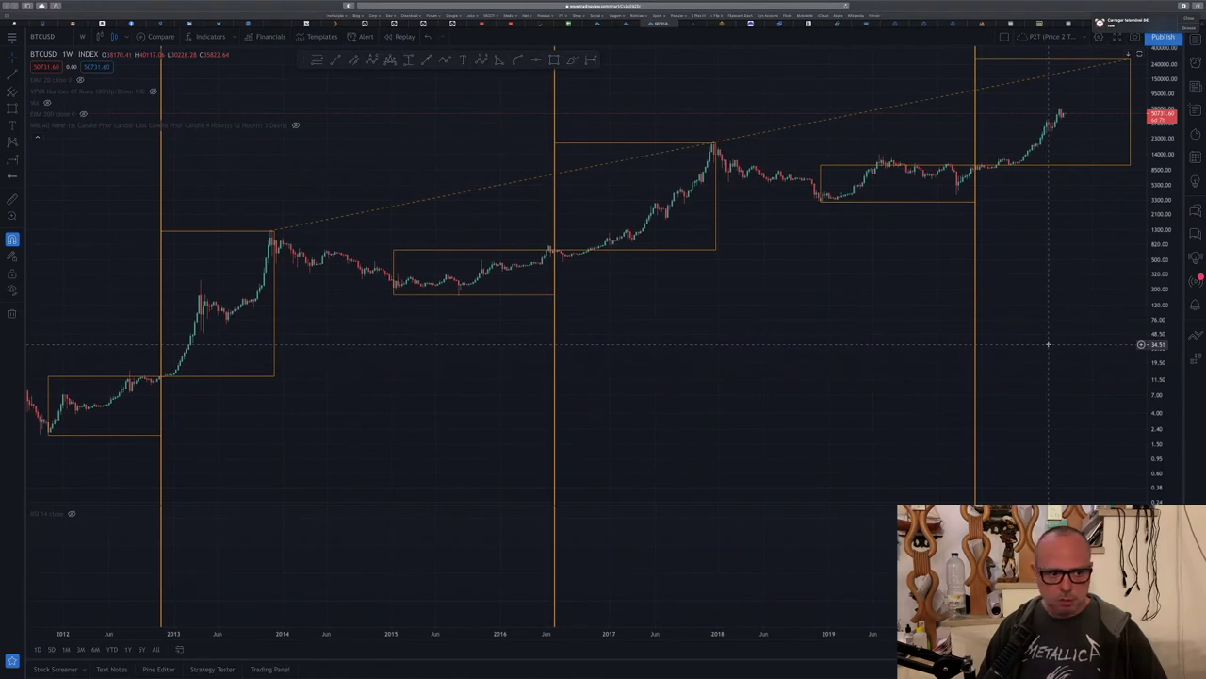
scroll(1166, 354, down, 1)
drag(1166, 354, 1166, 332)
drag(1037, 375, 1040, 415)
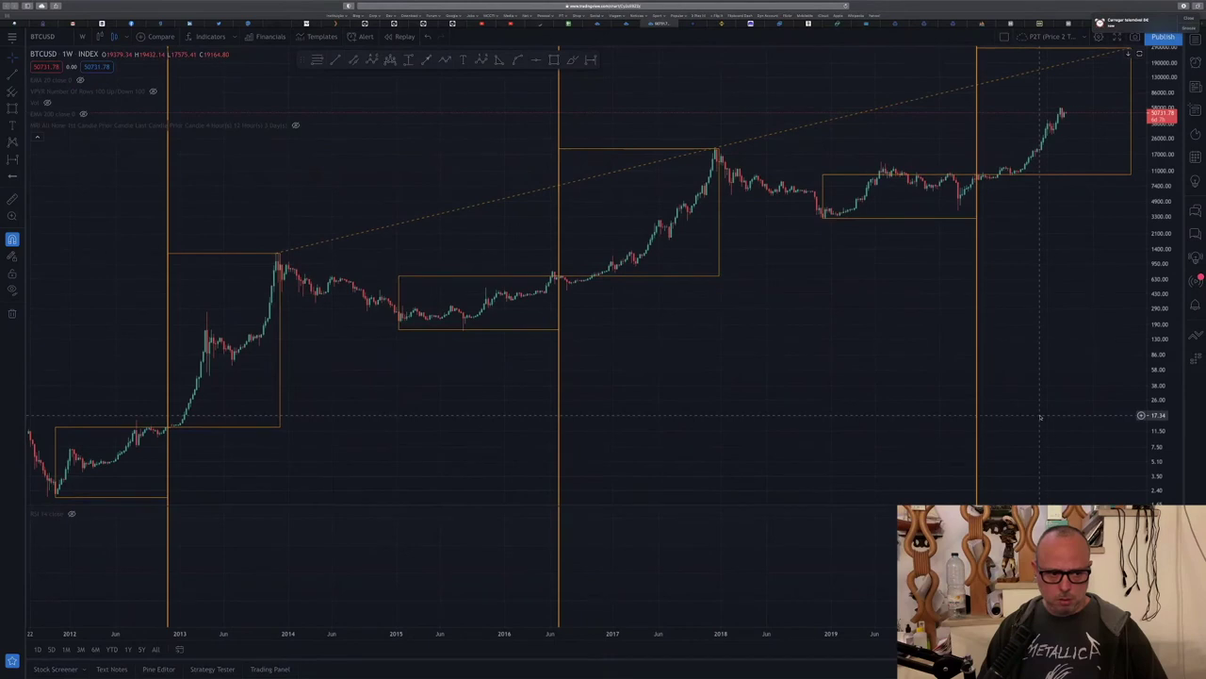
drag(1159, 309, 1165, 332)
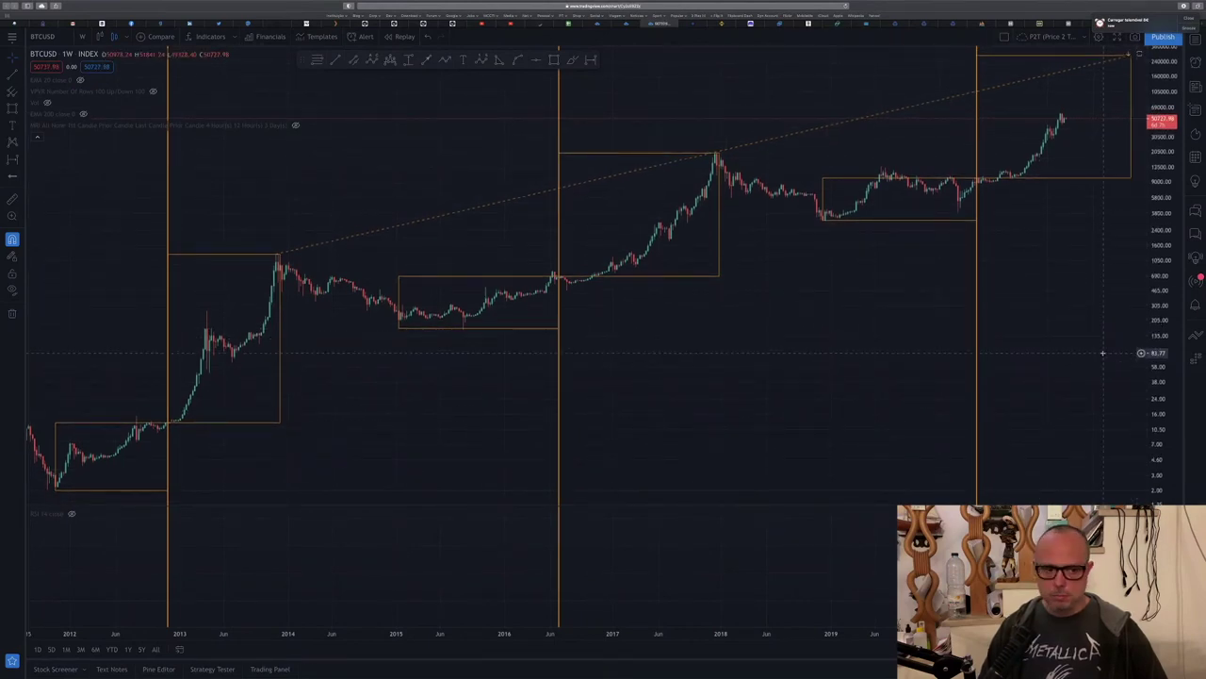
drag(1104, 354, 1099, 361)
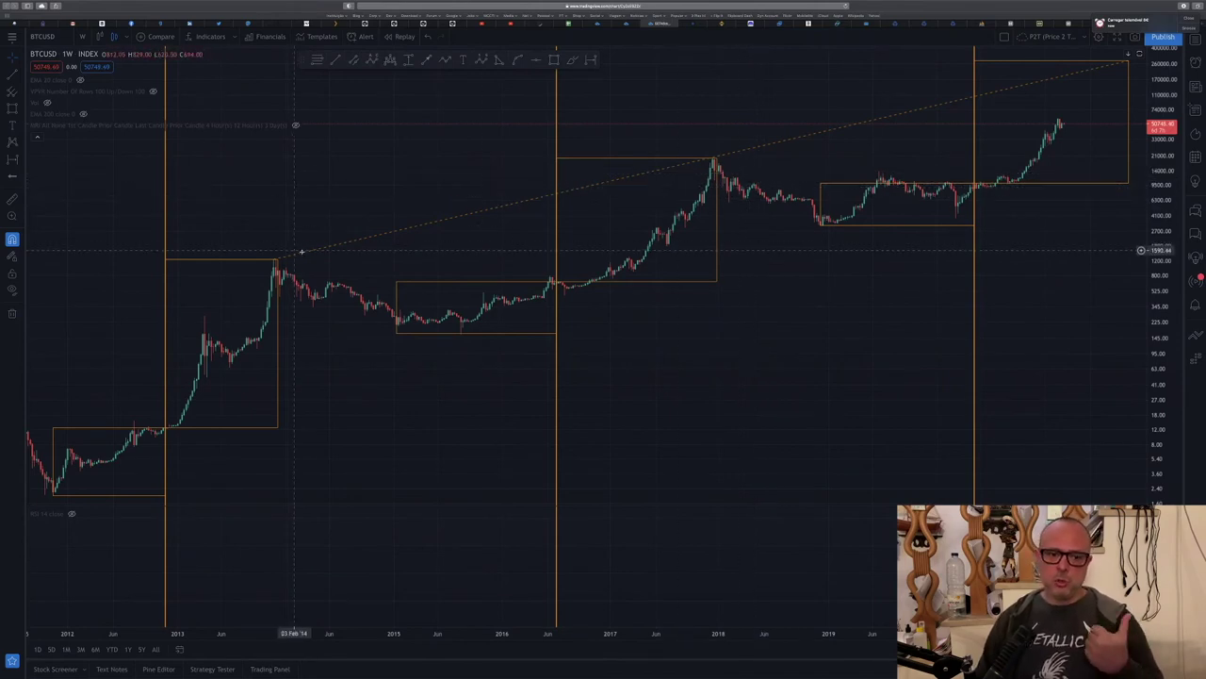
Step: Move the dashed trend line's left anchor onto the top of the late-2013 peak candle
drag(305, 255, 273, 259)
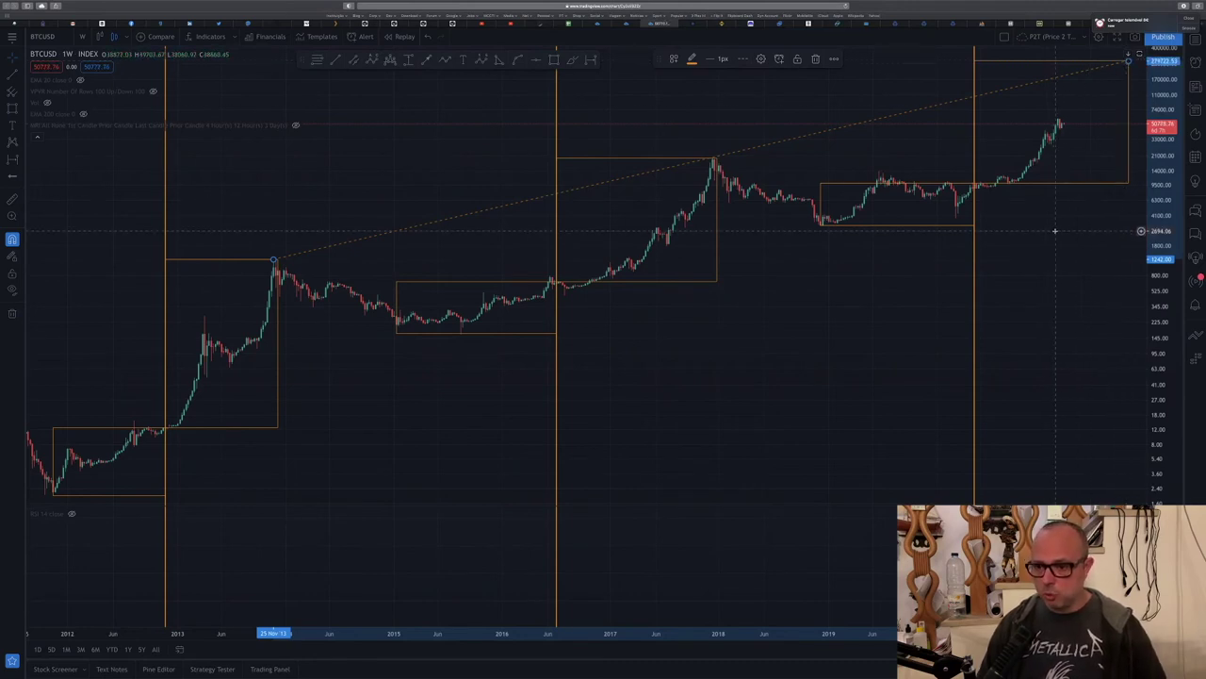
Step: Deselect the trend line and pick the Curve drawing tool
click(639, 333)
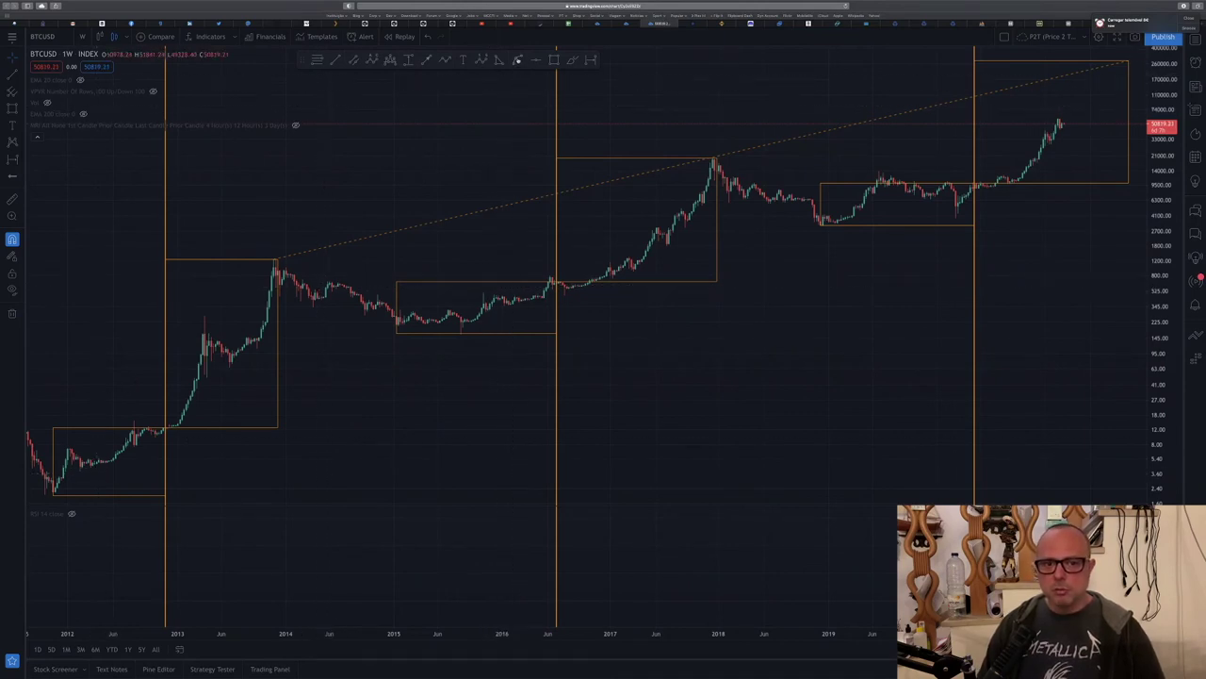
click(516, 59)
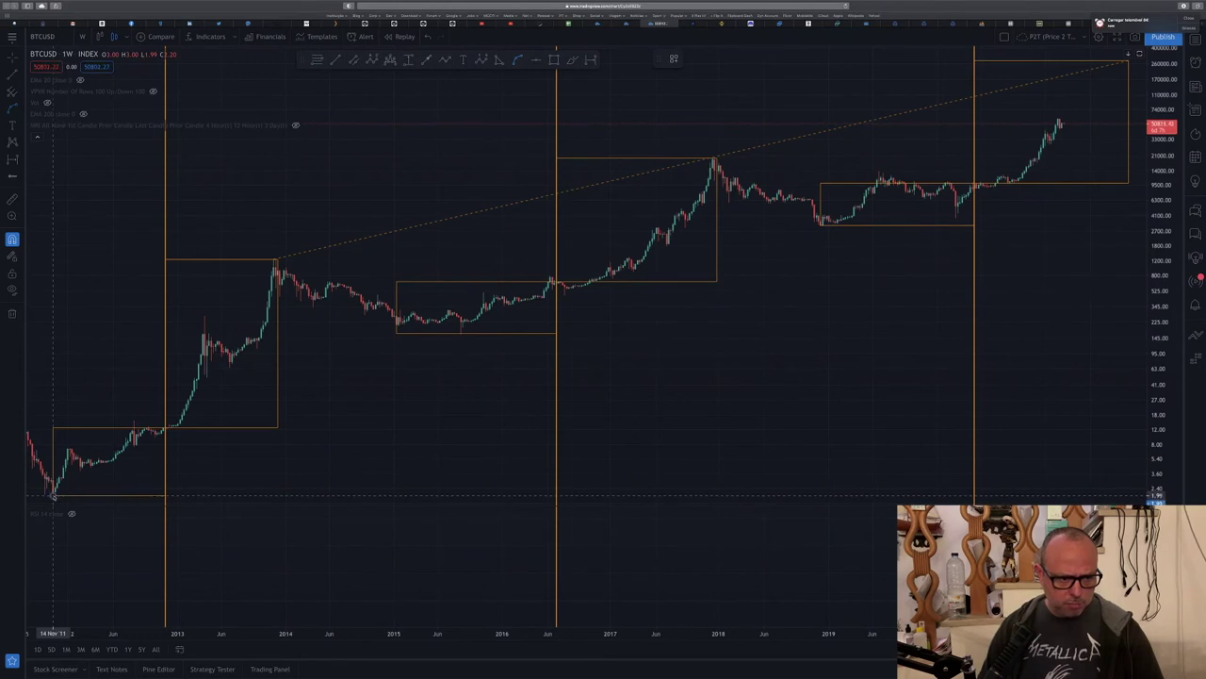
Step: Place an orange curve from the 2012 low to the late-2013 peak
click(102, 464)
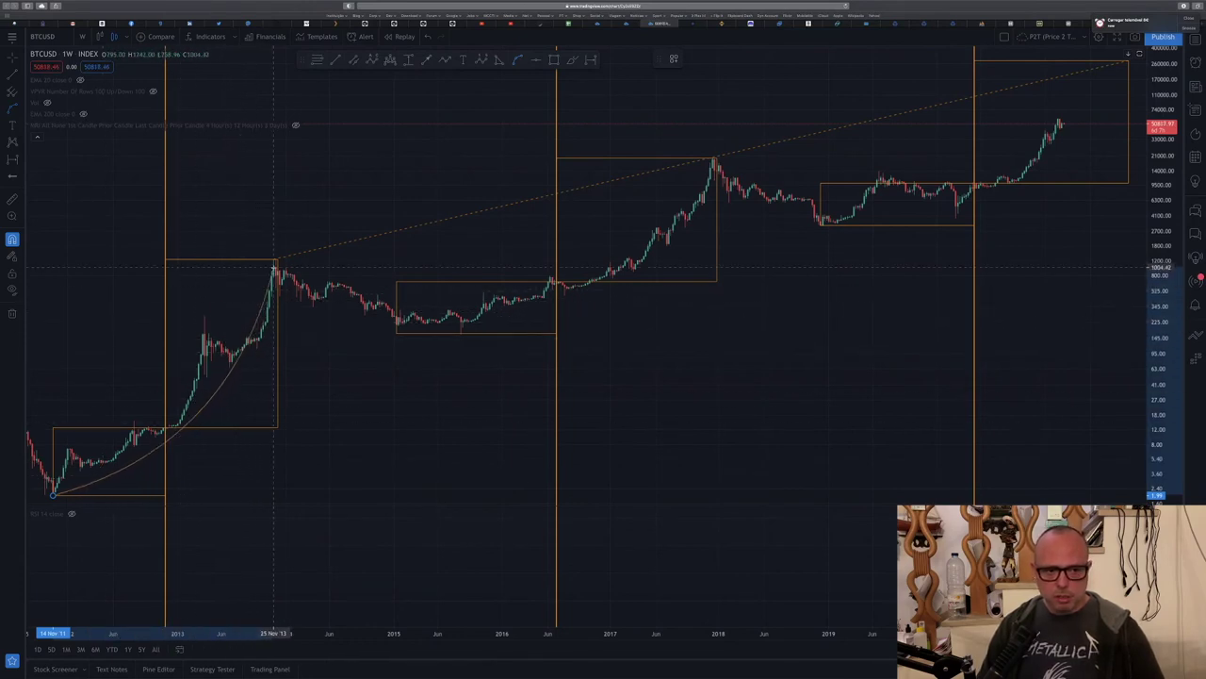
click(276, 262)
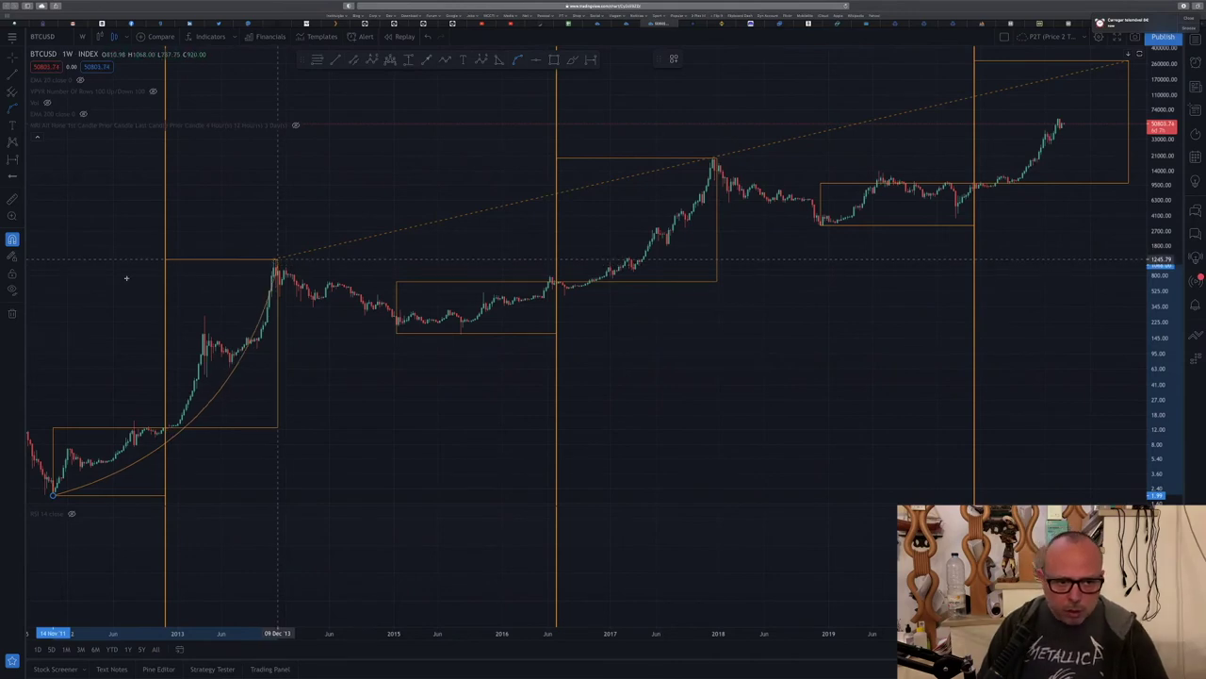
click(36, 240)
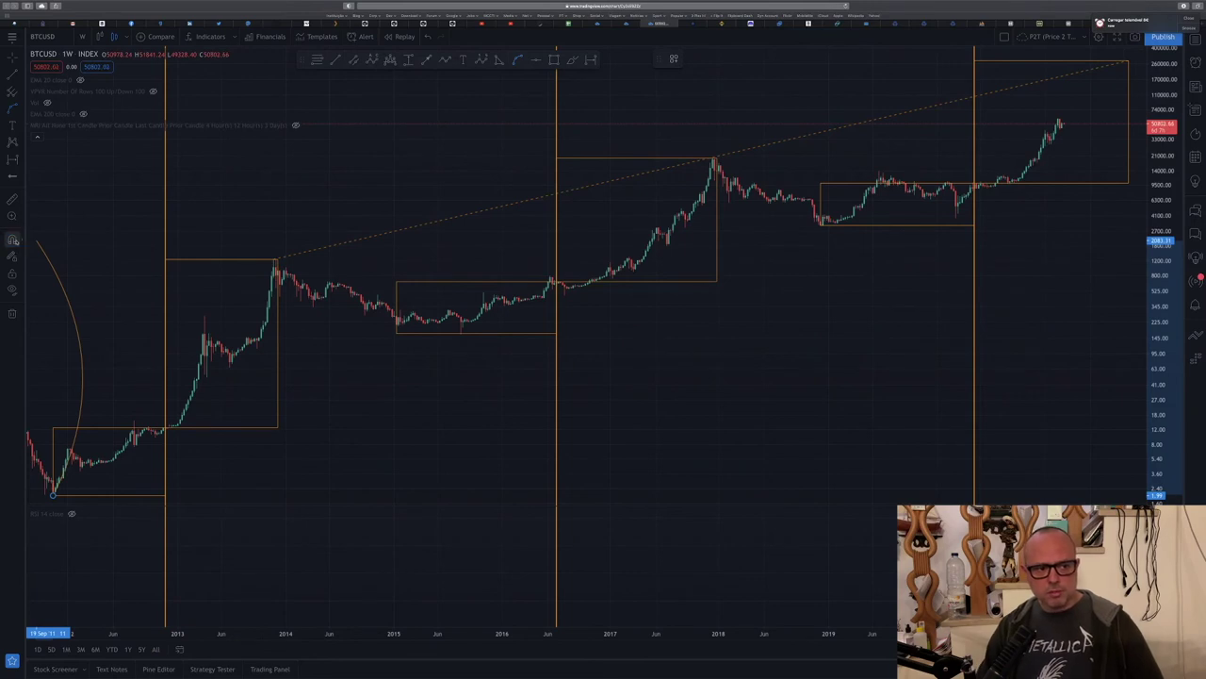
drag(37, 241, 277, 258)
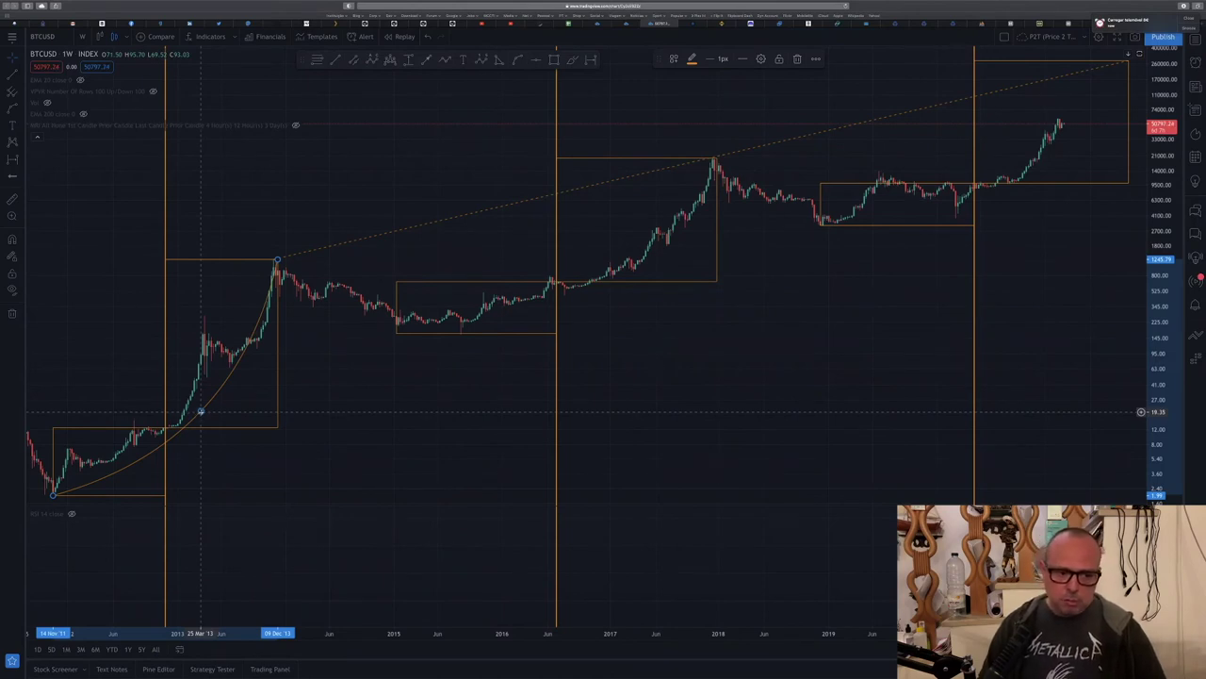
Step: Bend the curve along the 2012–2013 rally, then start a new curve at the 2015 box's bottom-left corner
drag(200, 412, 165, 429)
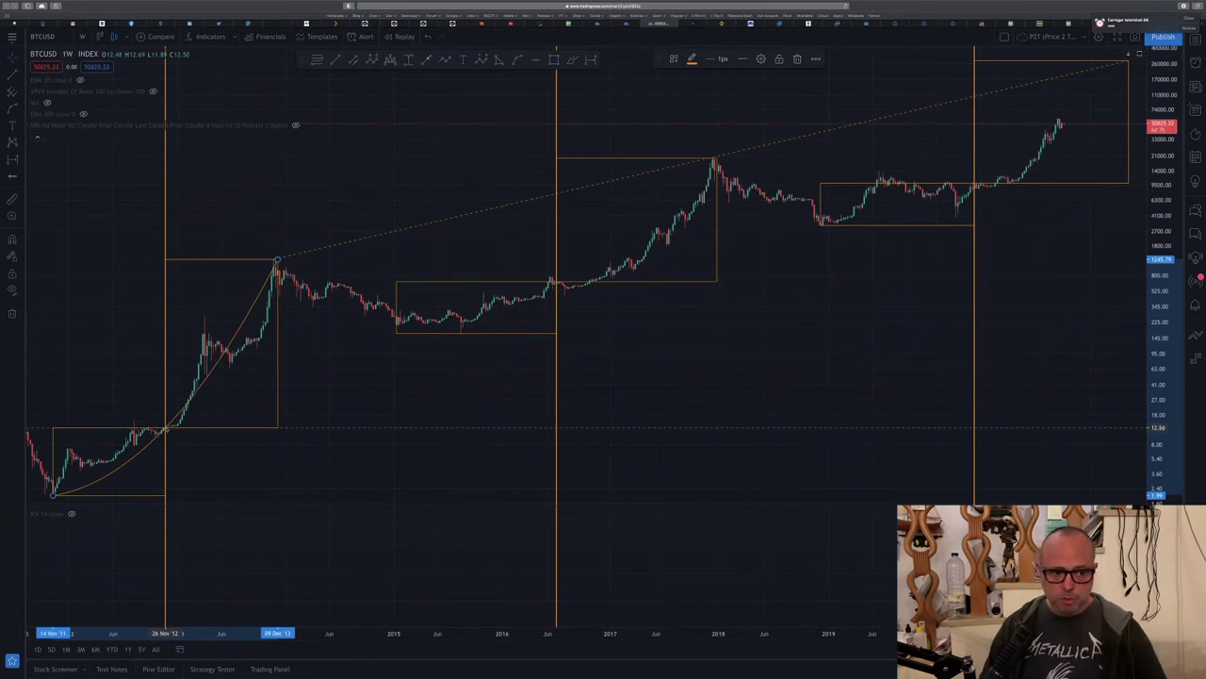
click(223, 454)
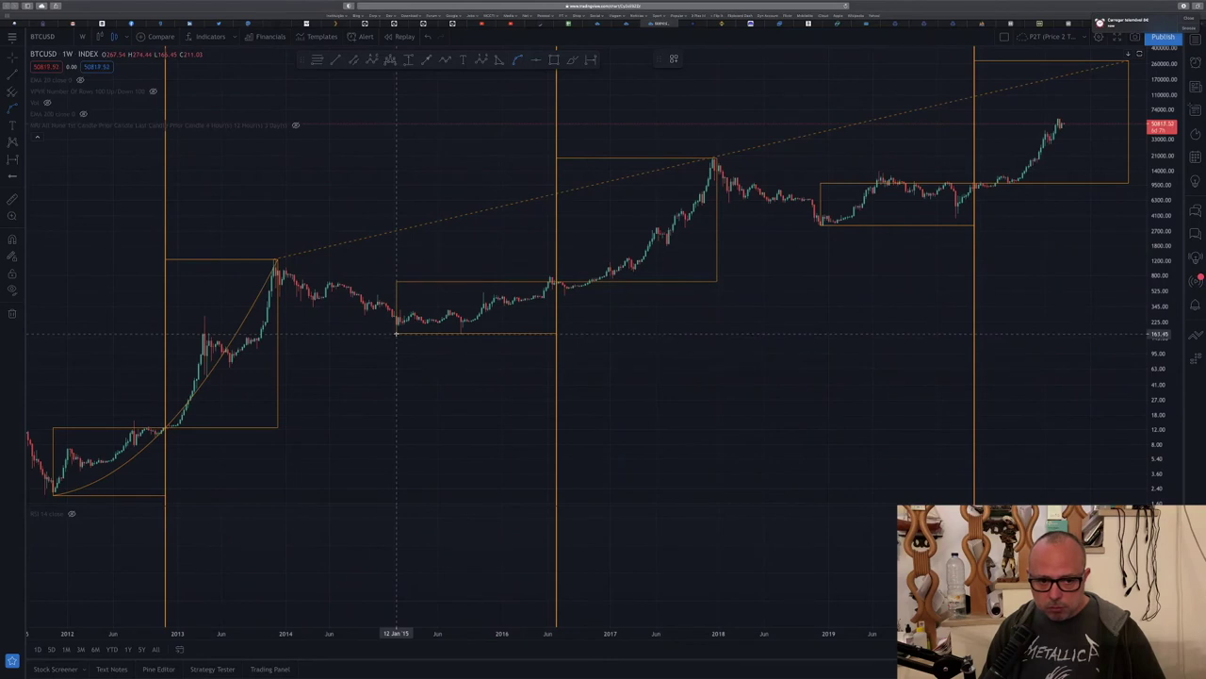
mouse_move(397, 334)
mouse_down()
mouse_move(553, 314)
mouse_move(717, 159)
mouse_up()
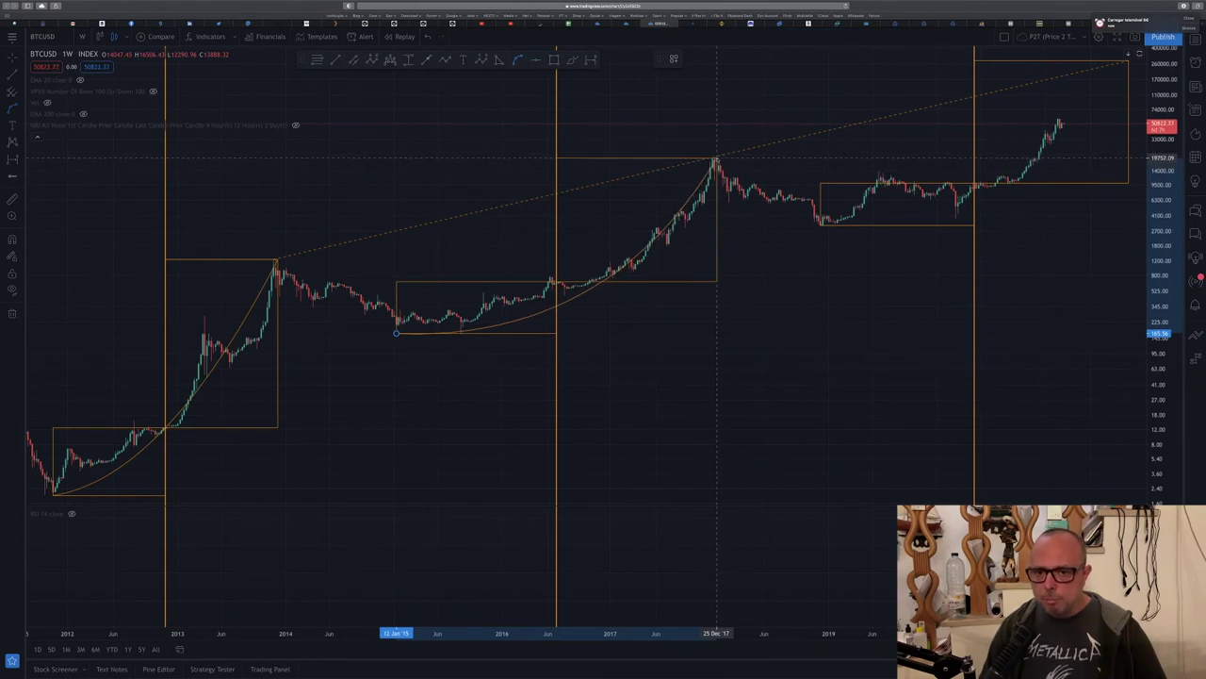
Step: End the new curve at the 2017 peak and bend it along the 2016–2017 rally
drag(717, 159, 716, 158)
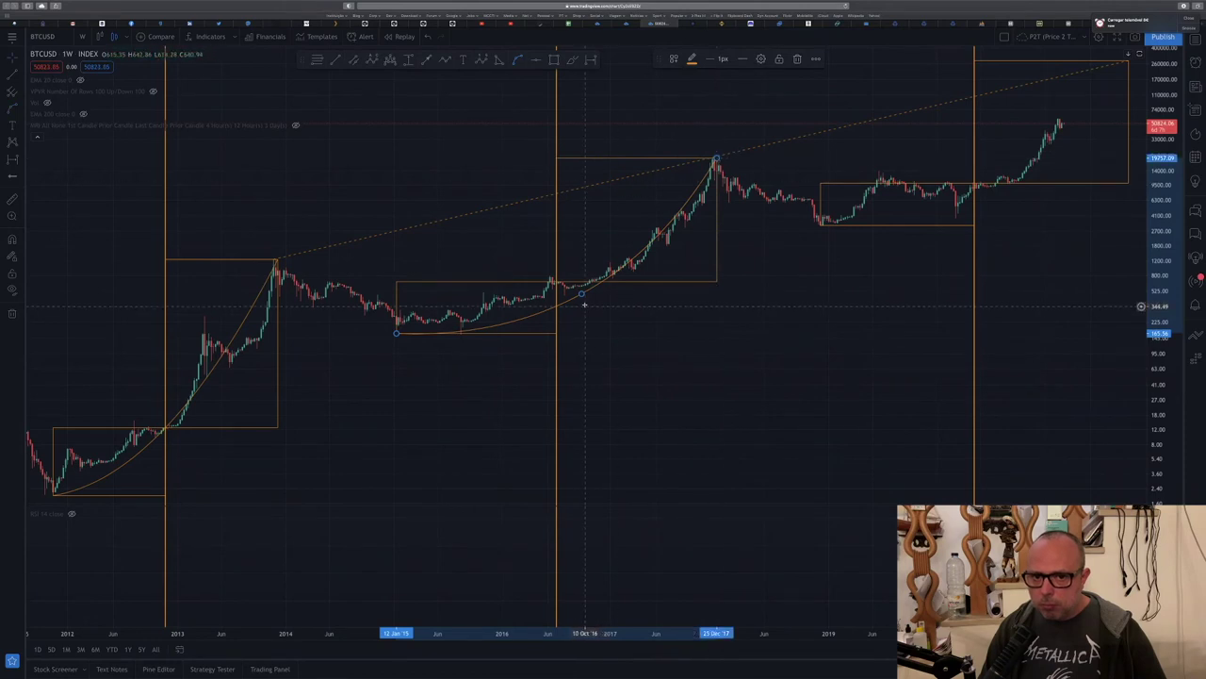
drag(581, 293, 555, 282)
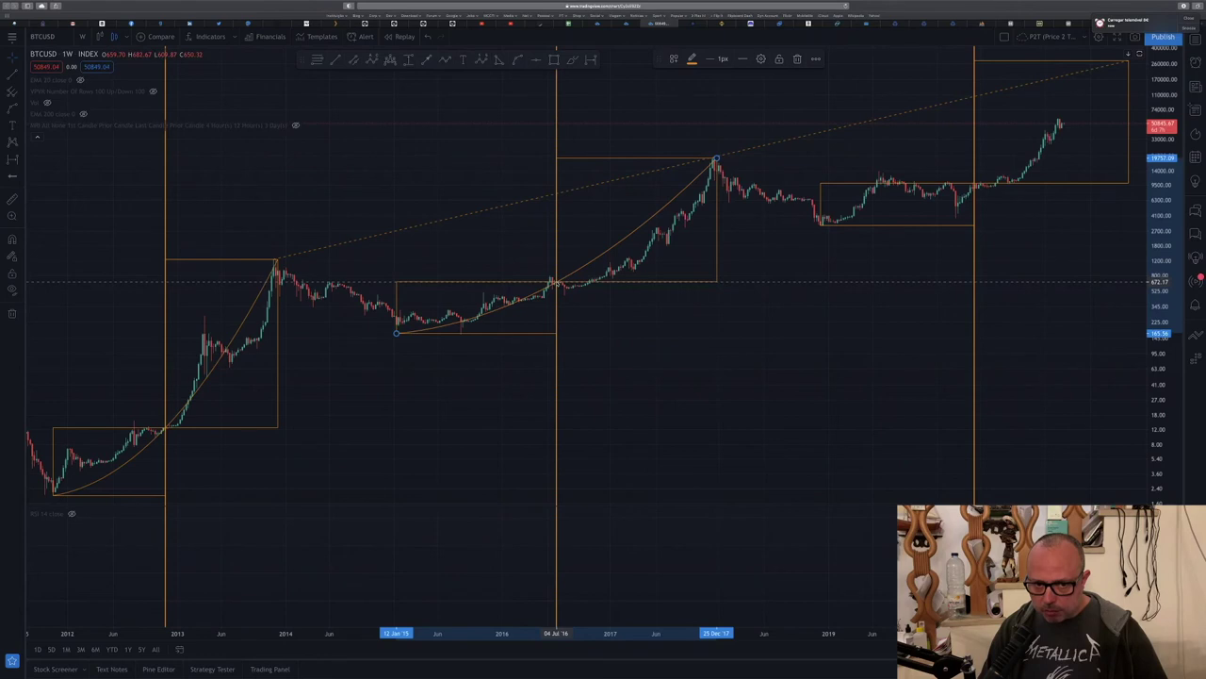
click(693, 348)
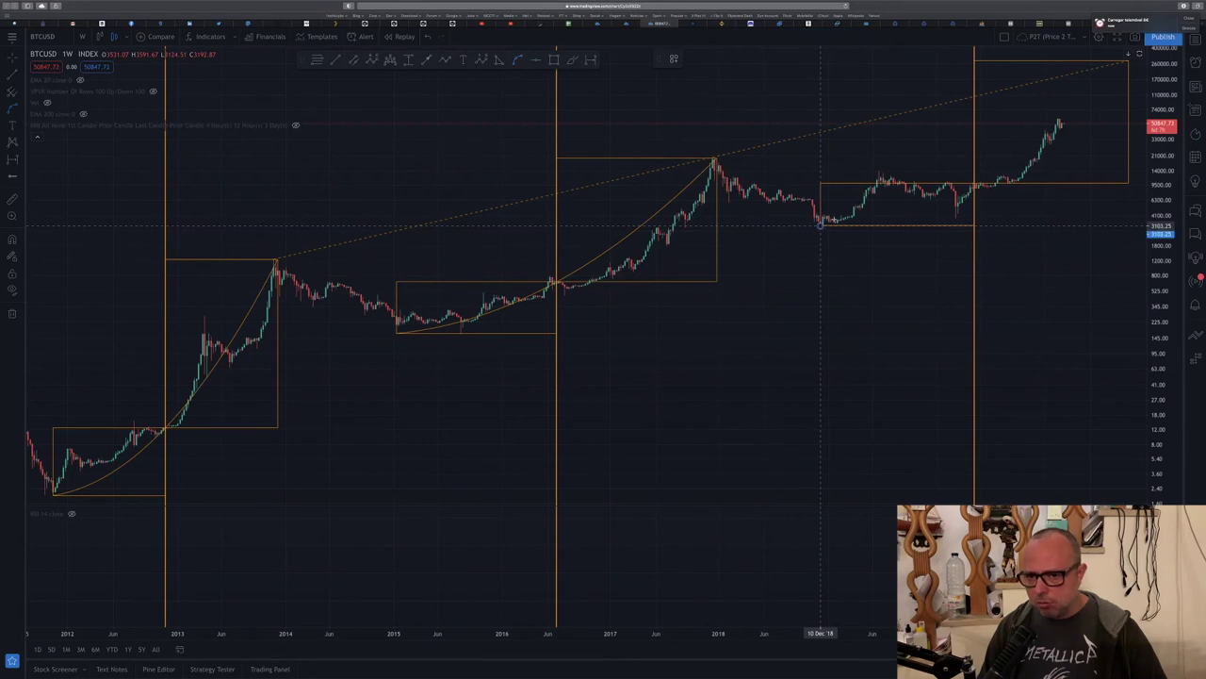
Step: Draw a curve from the December 2018 low to the latest box's top-right corner, bent through the current rally
click(820, 224)
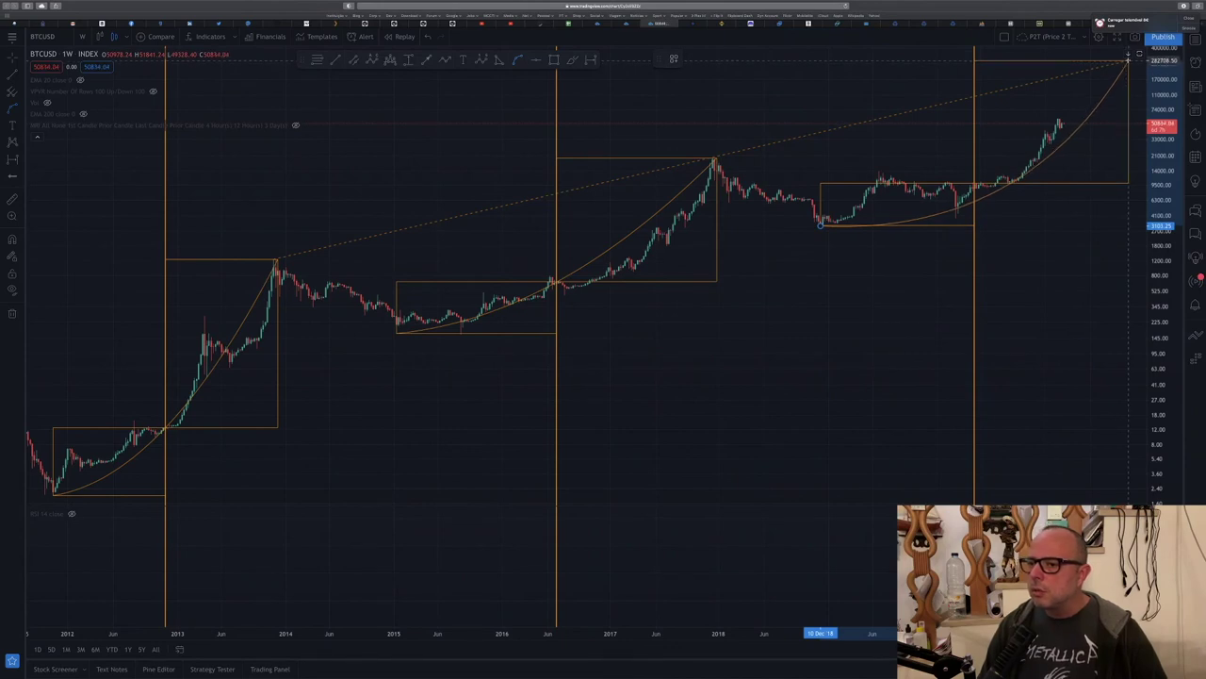
click(1128, 59)
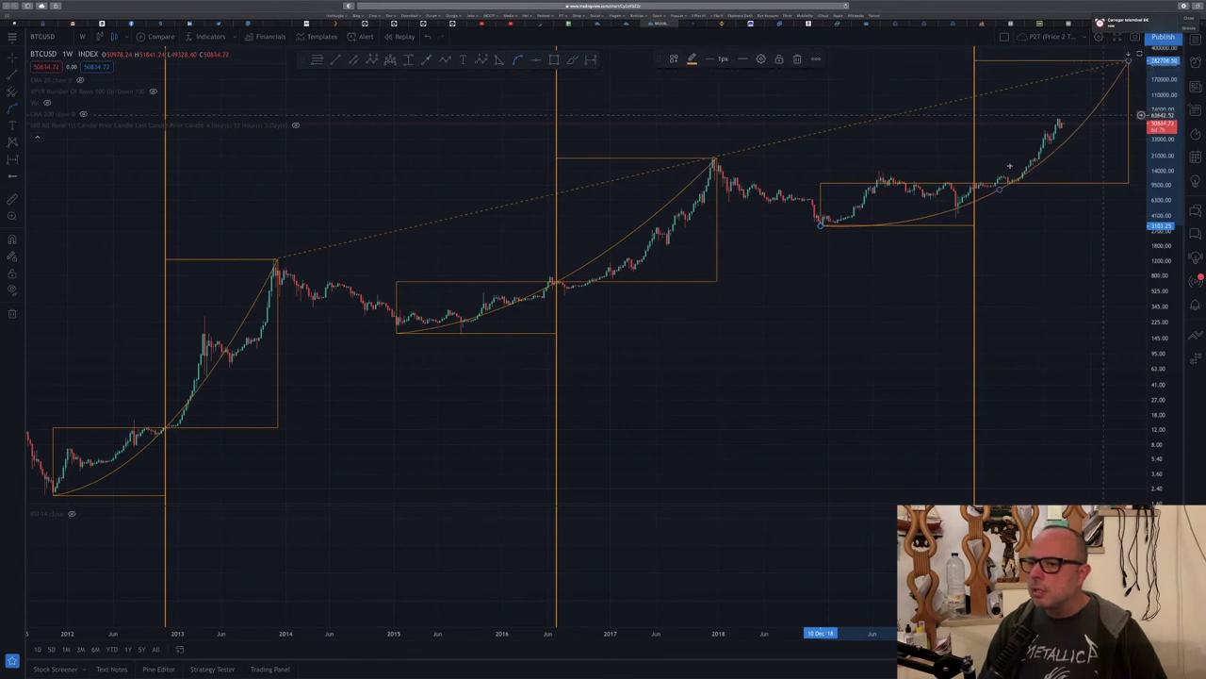
drag(997, 189, 976, 182)
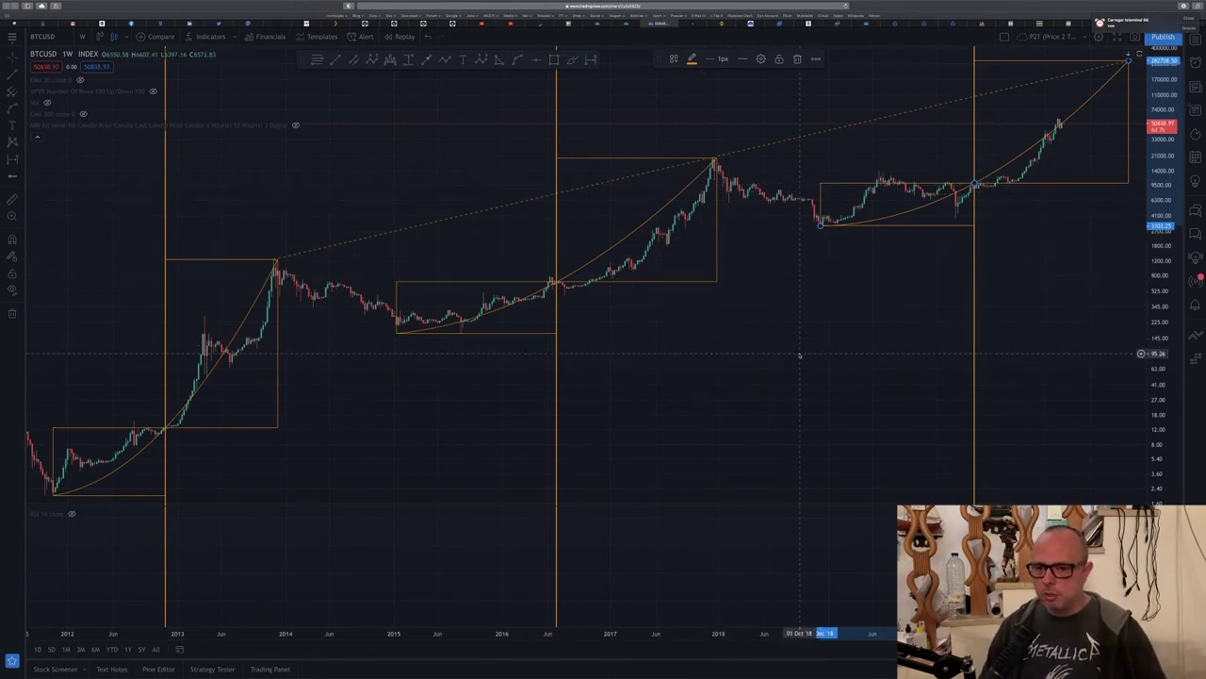
click(824, 336)
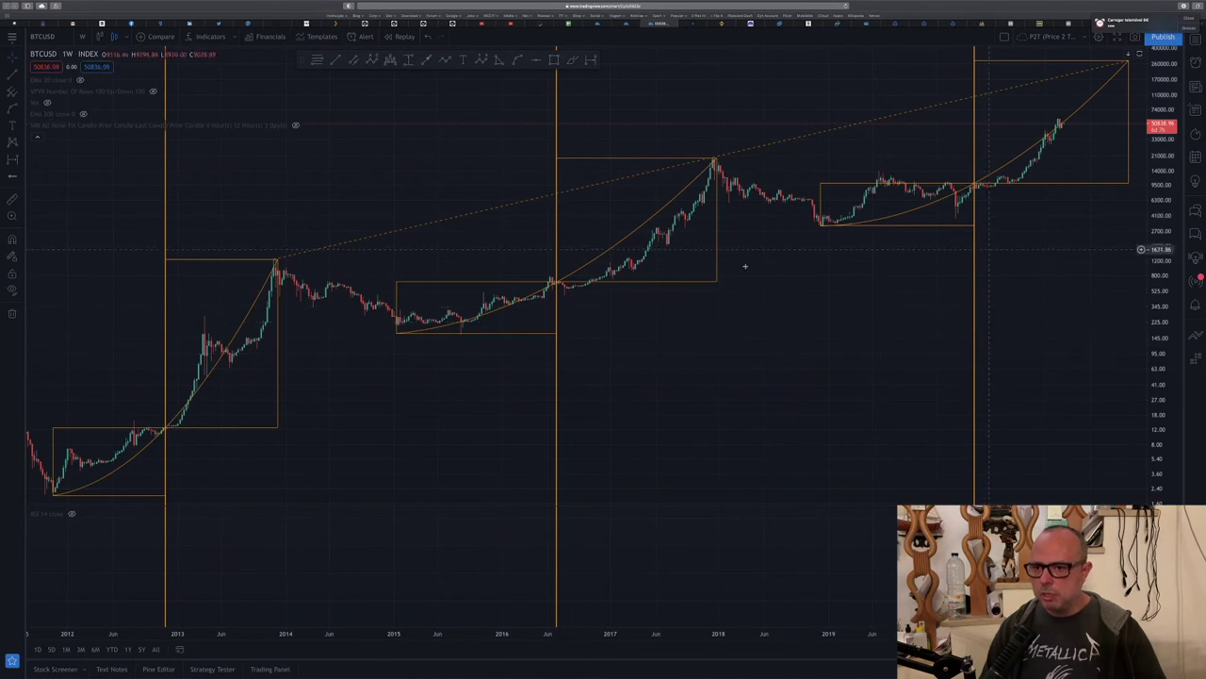
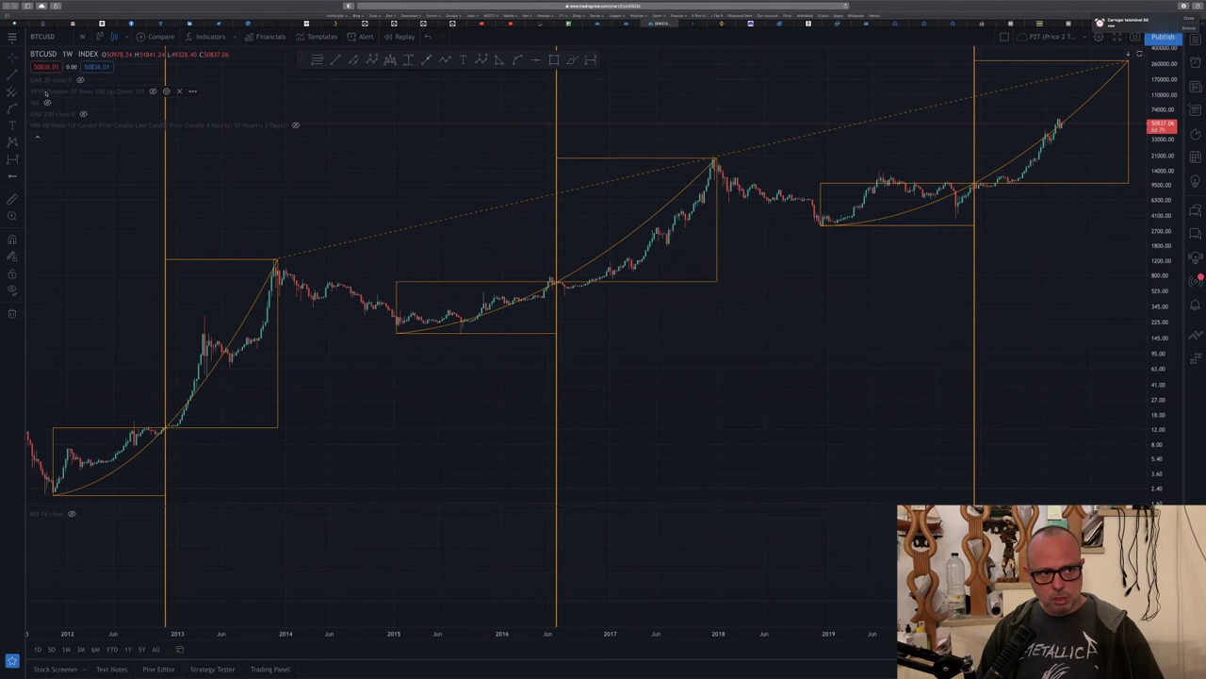
Step: Unhide the RSI 14 indicator pane below the weekly BTCUSD candles
click(70, 513)
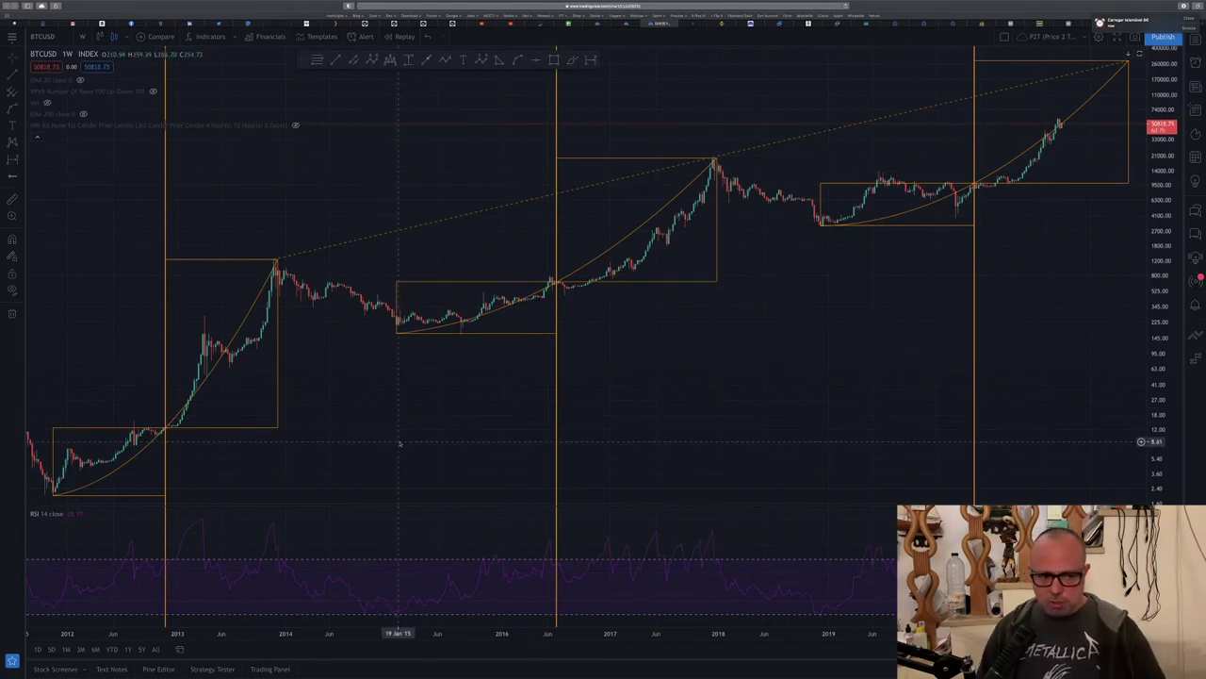
Step: Make both the 20-period and 200-period EMA lines visible on the price chart
mouse_move(66, 81)
click(80, 79)
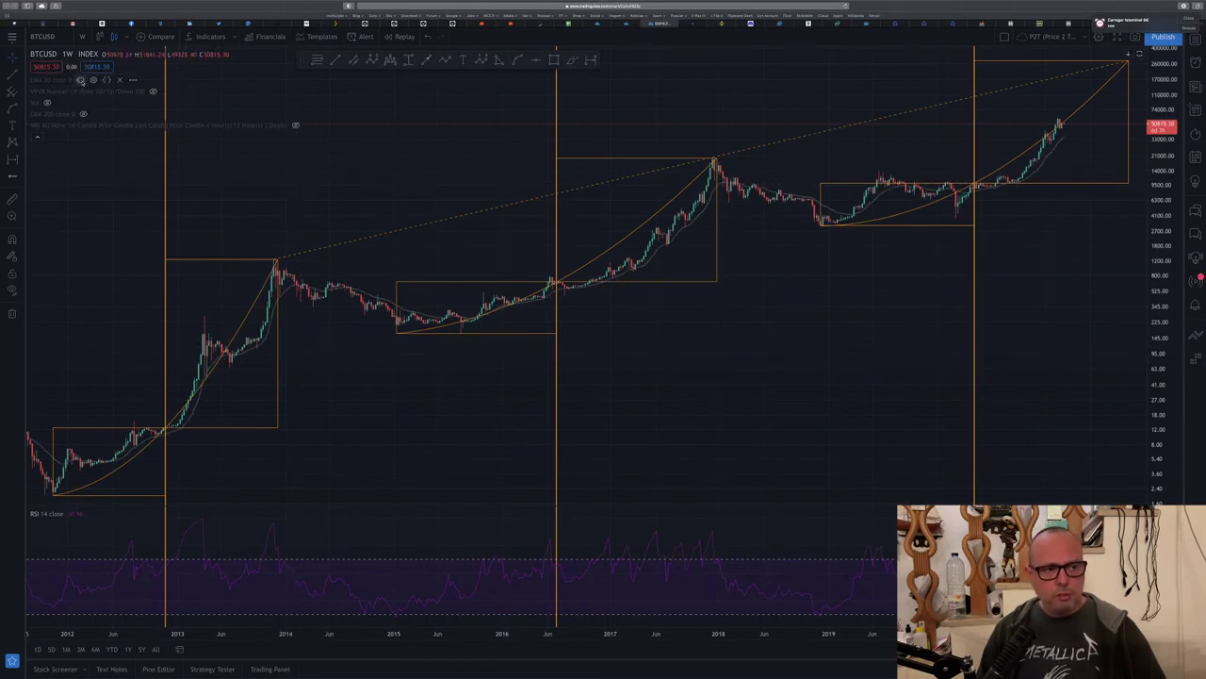
click(80, 79)
mouse_move(82, 105)
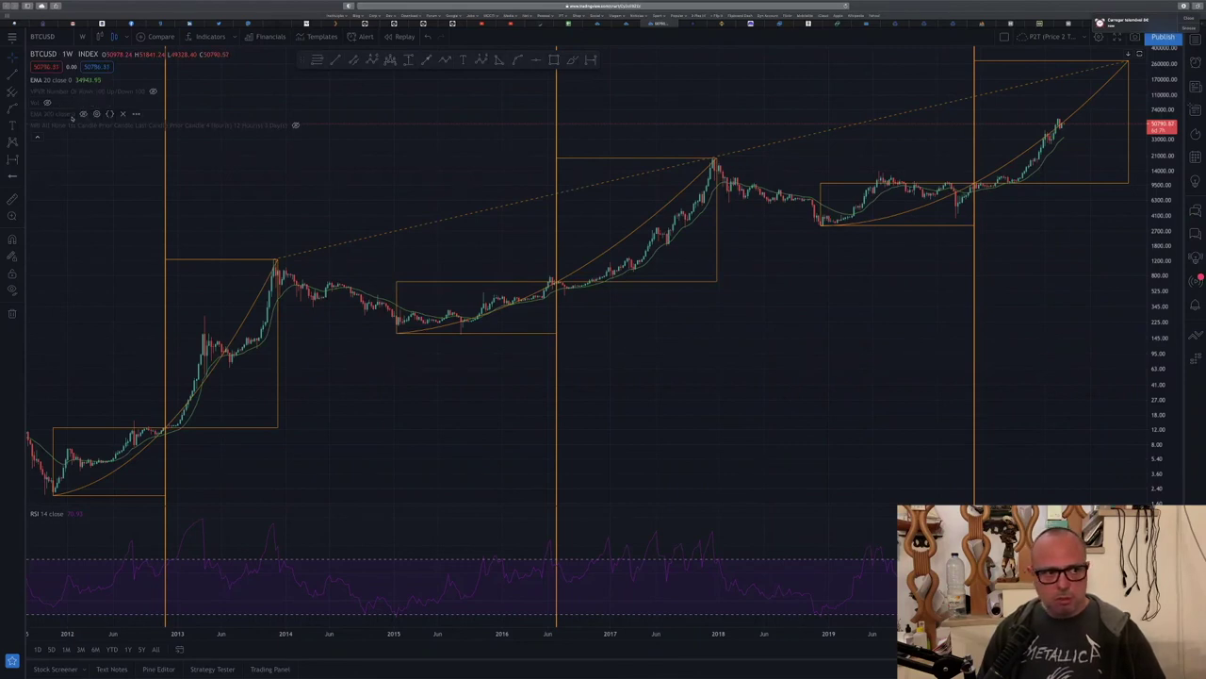
click(83, 113)
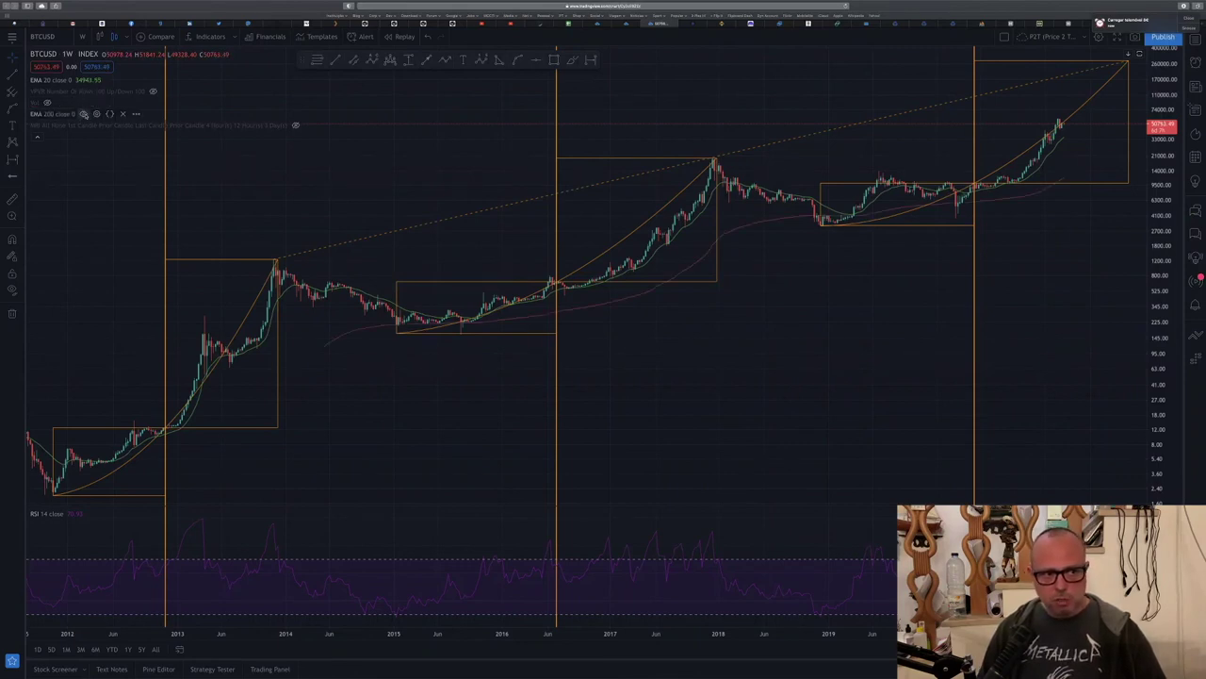